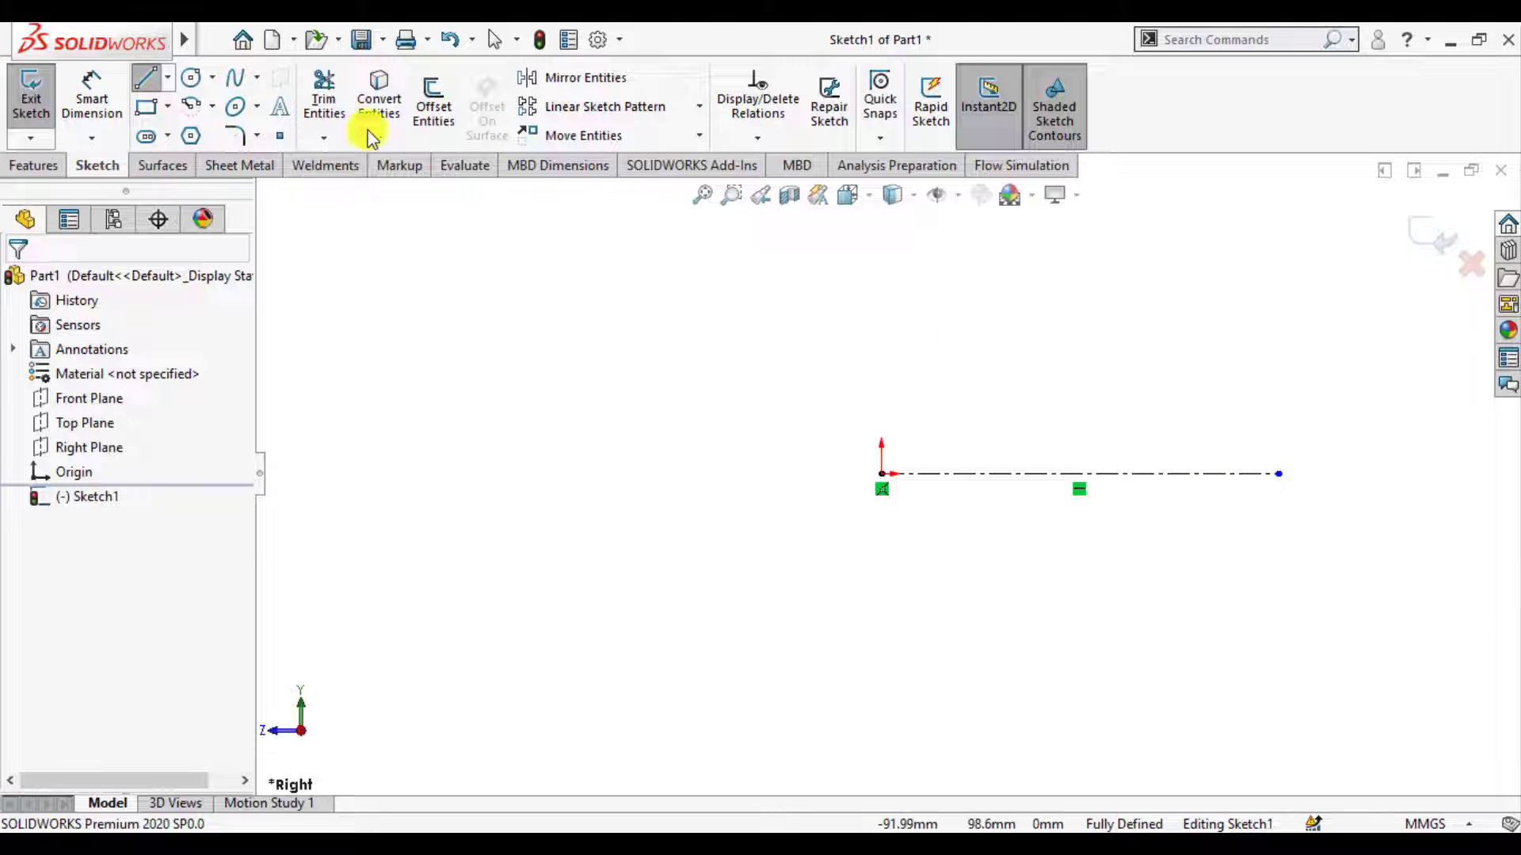
# Step: Sketch a horizontal line about 100 mm long above the centerline, starting directly above the origin
pyautogui.press('Escape')
pyautogui.click(146, 79)
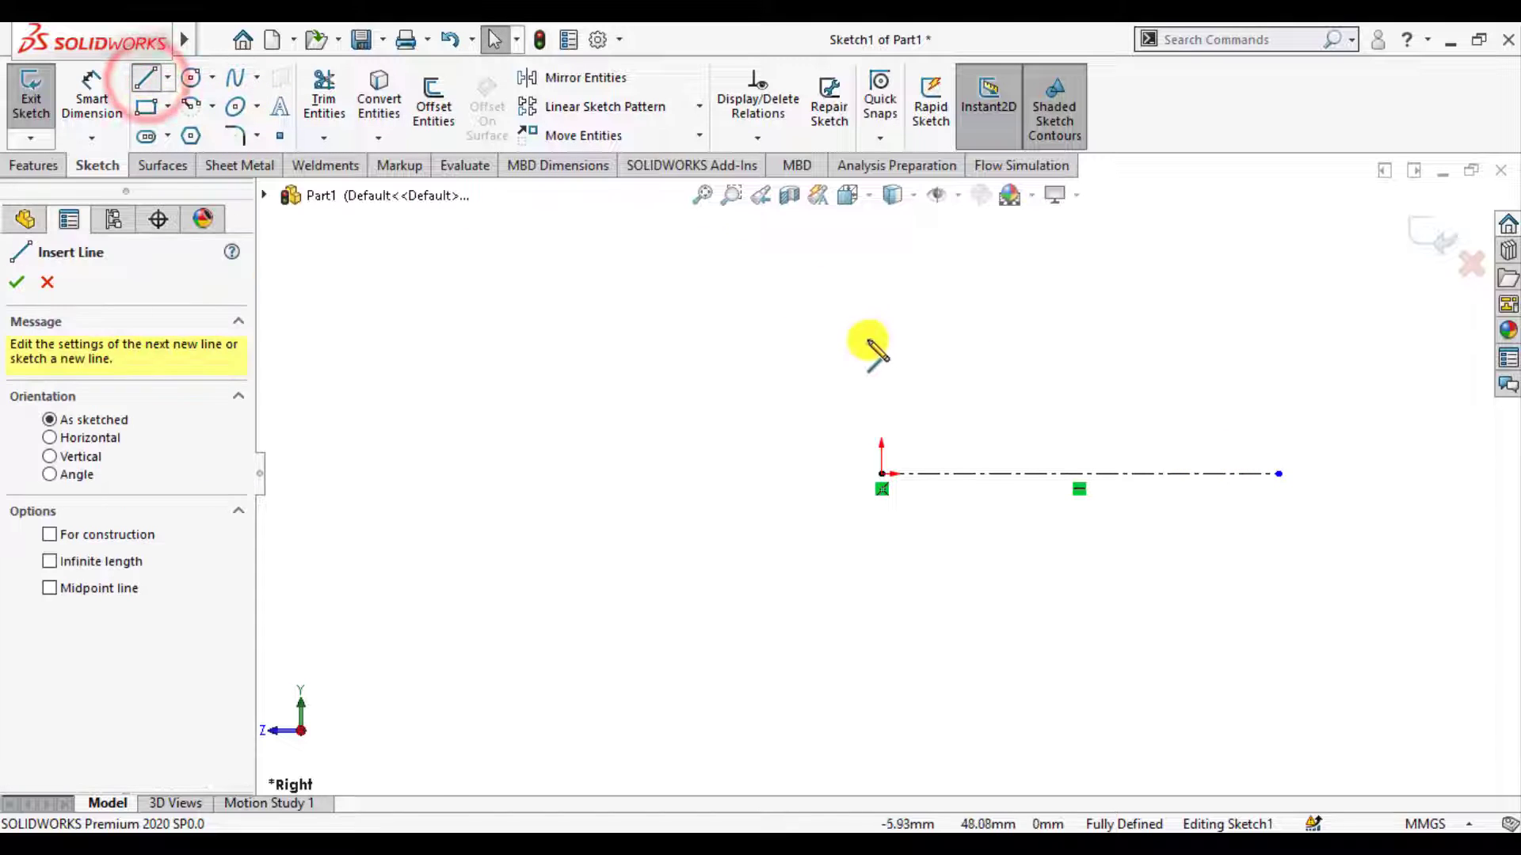
pyautogui.click(881, 375)
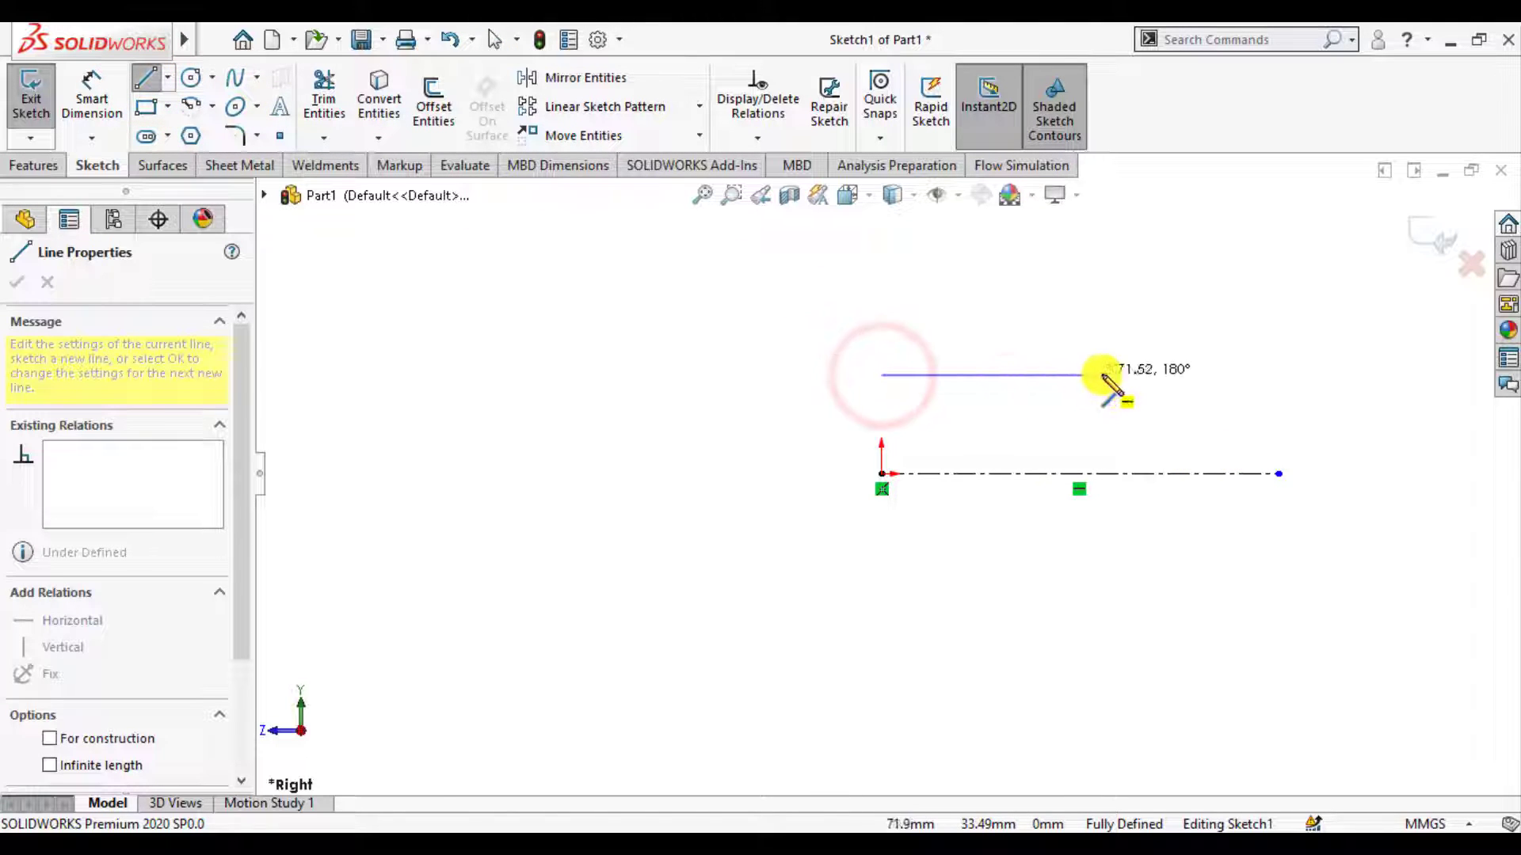
pyautogui.click(1178, 376)
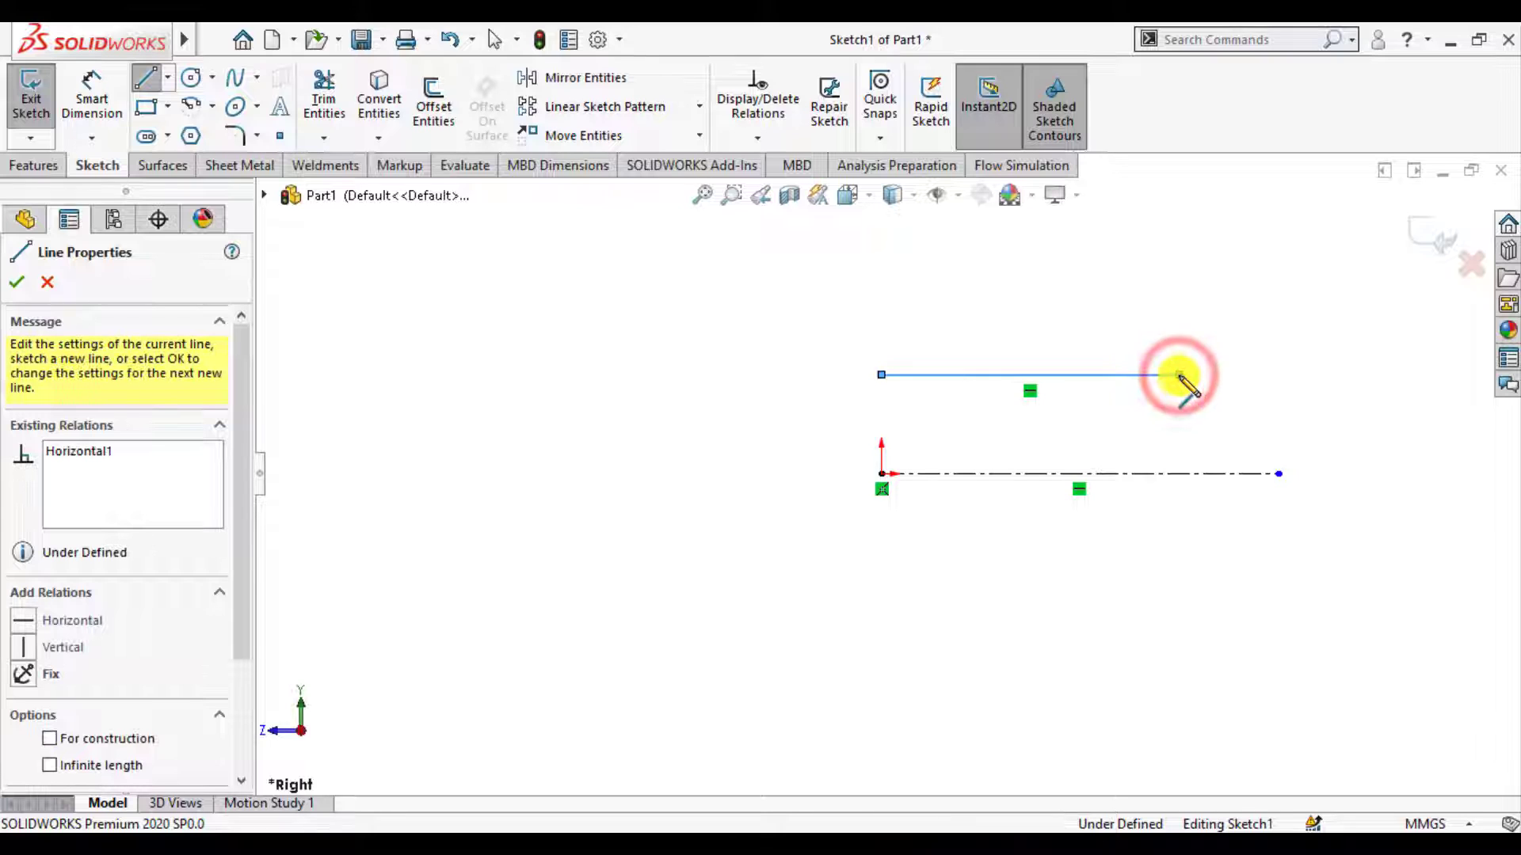
pyautogui.press('Escape')
pyautogui.scroll(-2, 1161, 390)
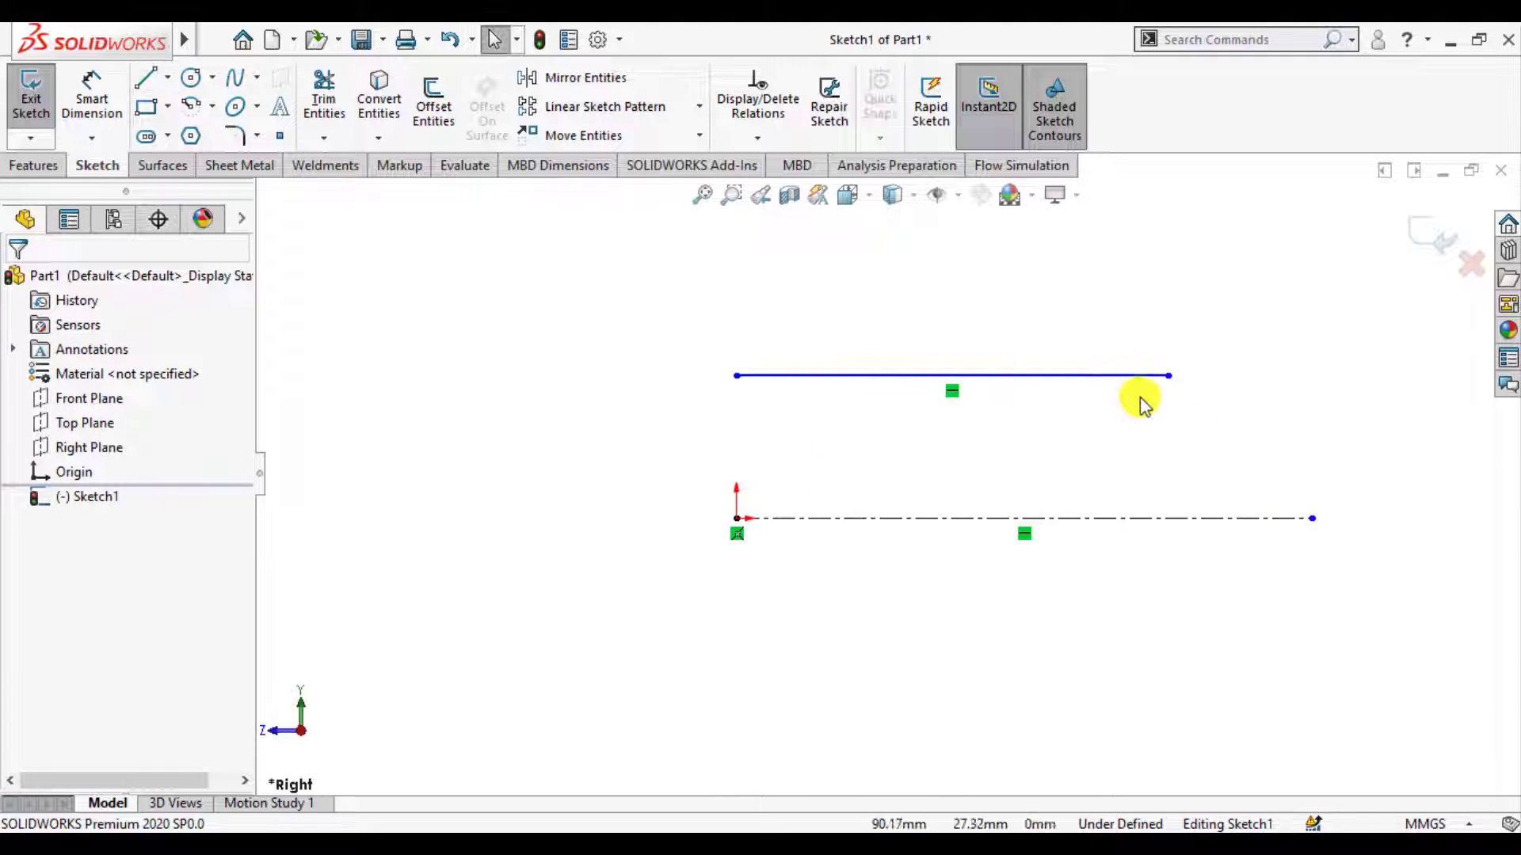
# Step: Dimension the length of the upper horizontal line to 4000 mm
pyautogui.click(92, 94)
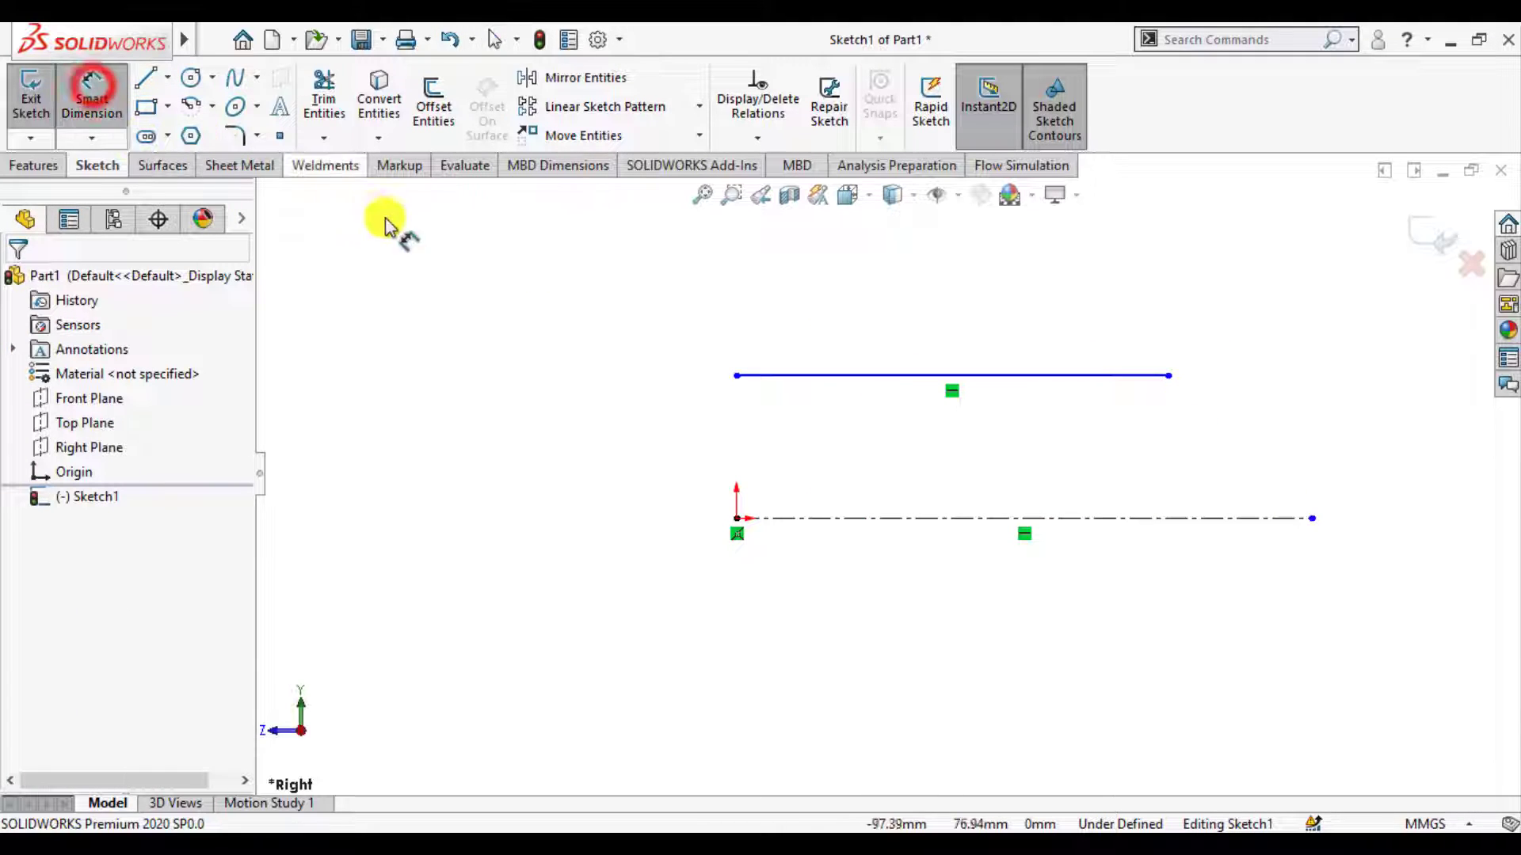
pyautogui.click(832, 375)
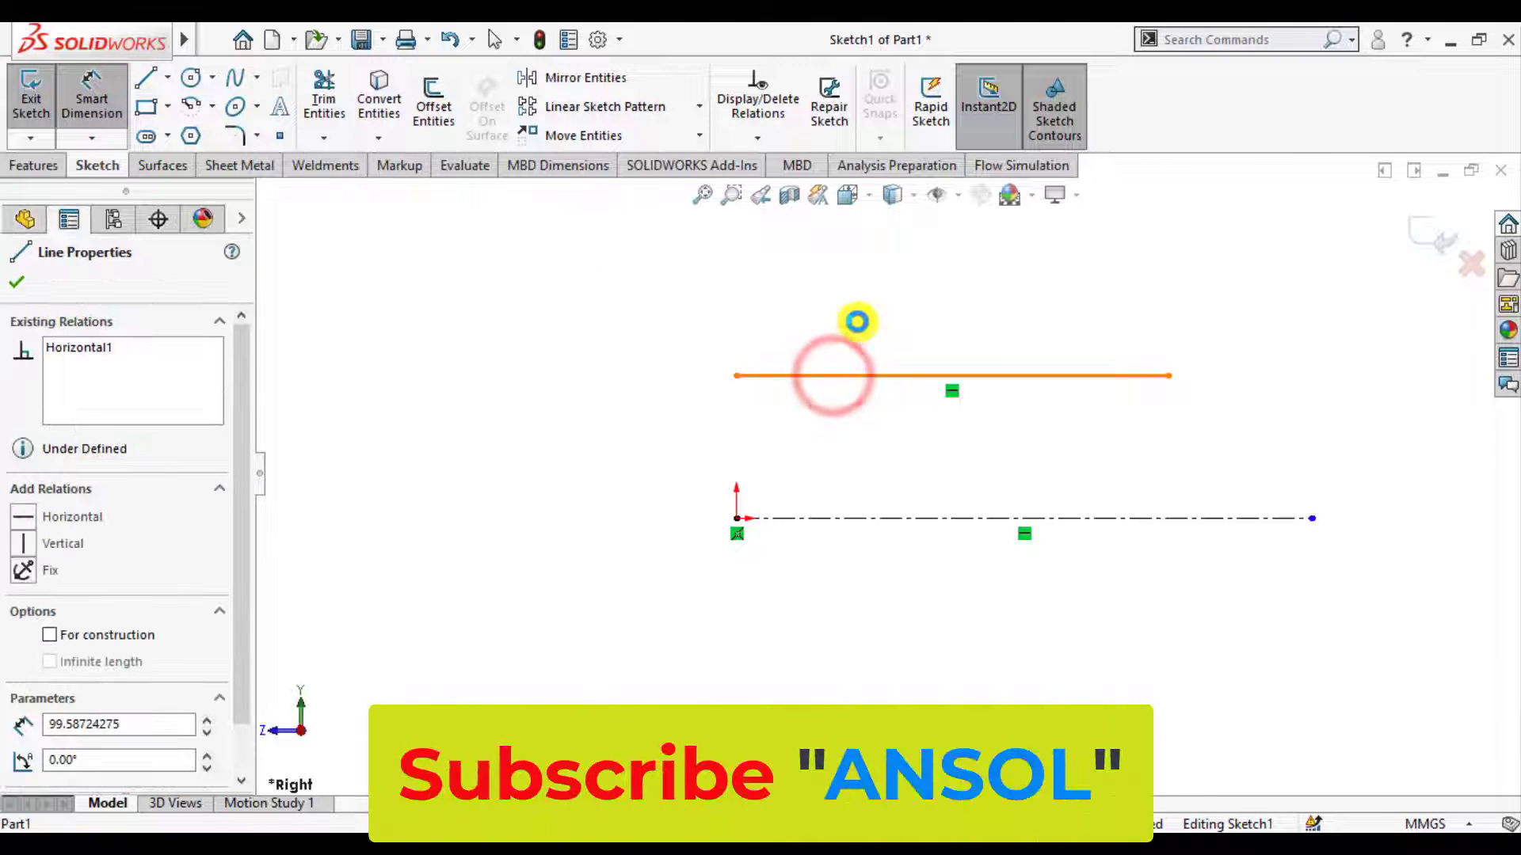
pyautogui.click(862, 331)
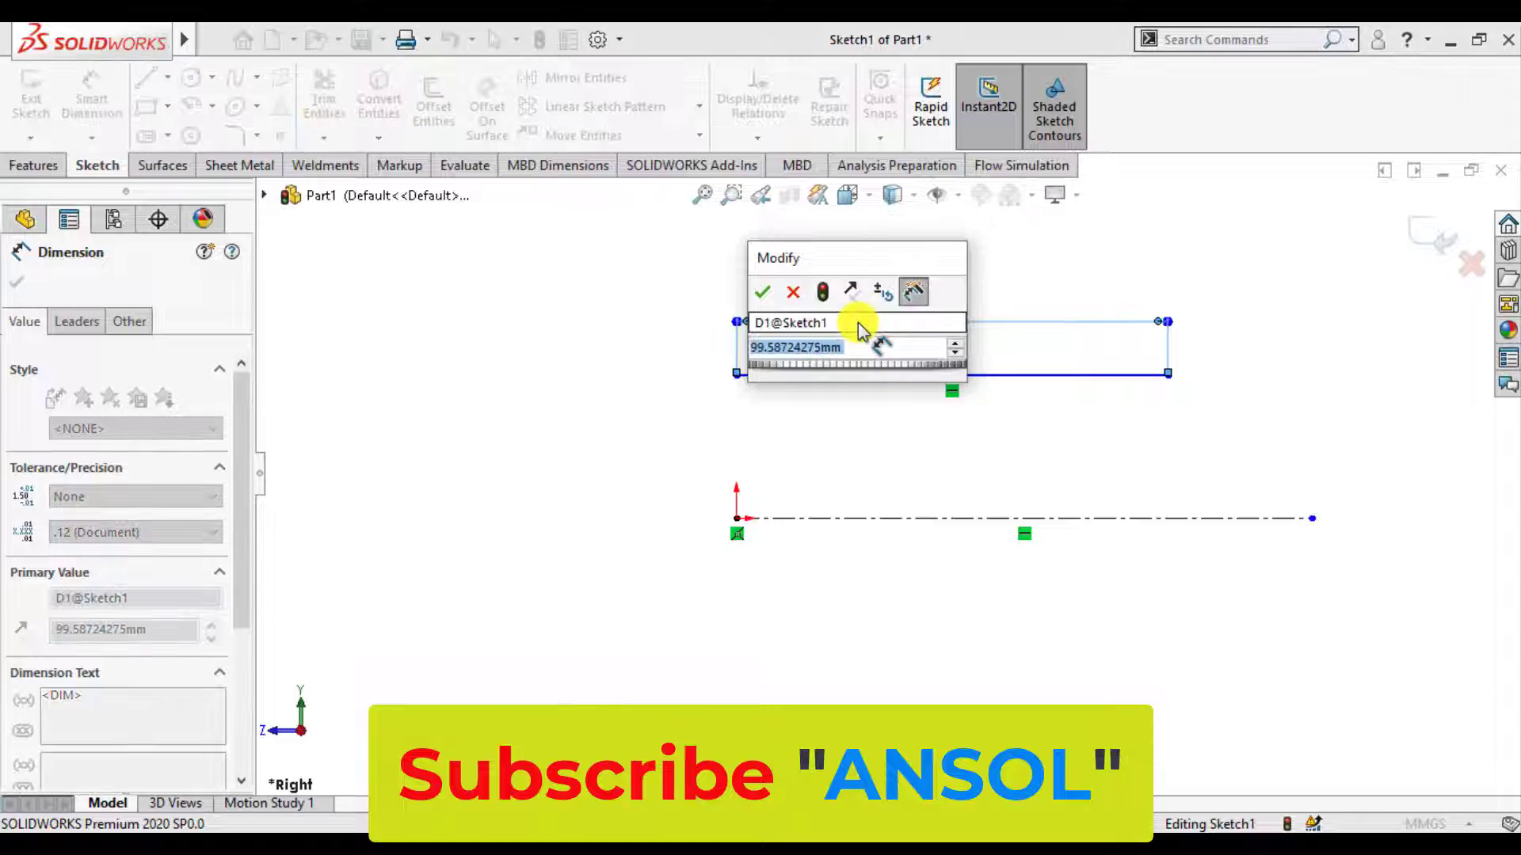
pyautogui.write('4000')
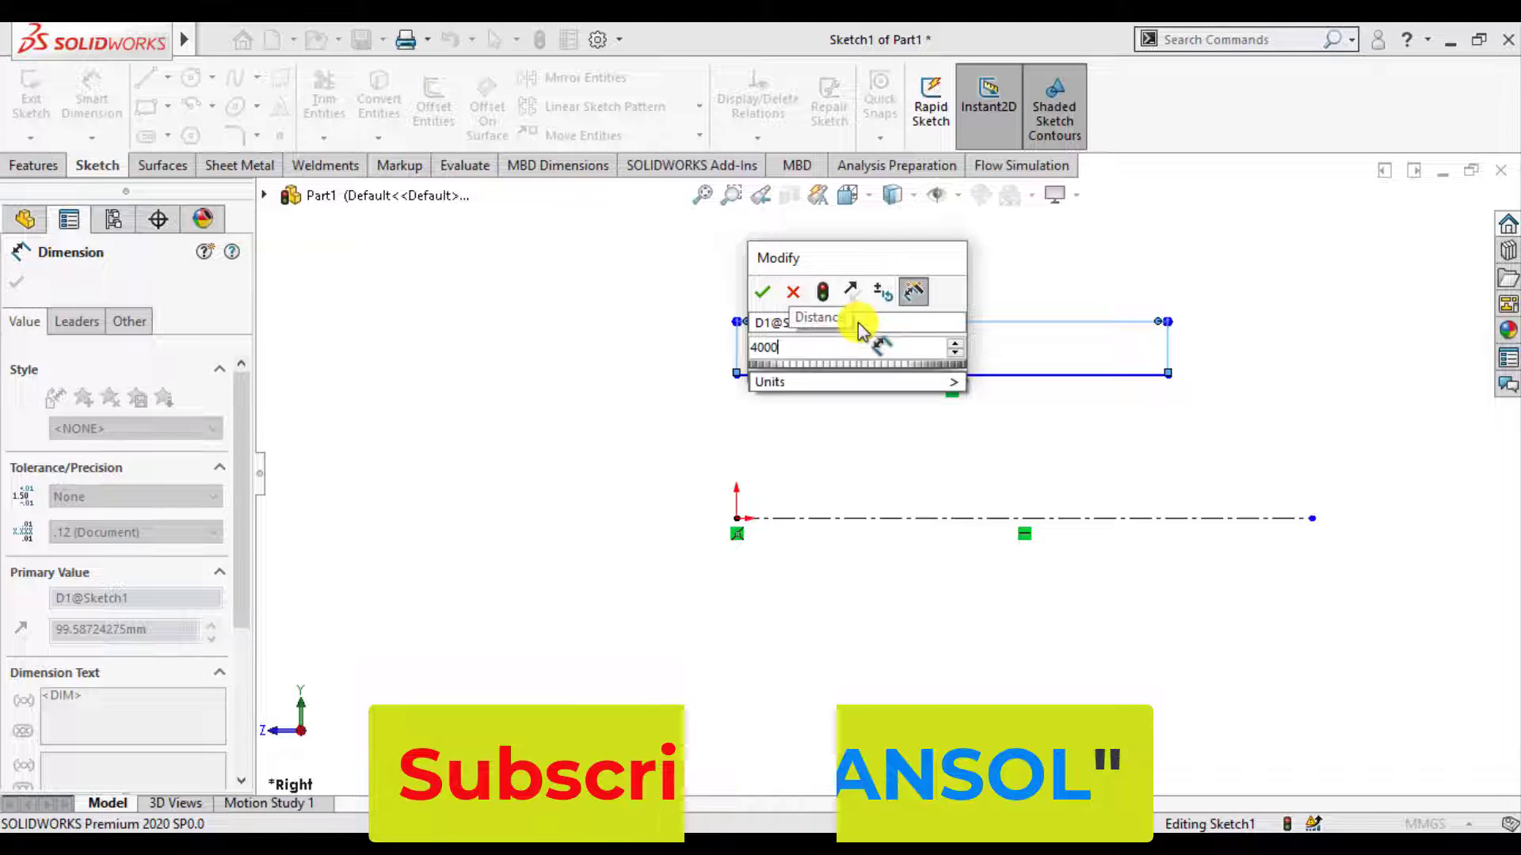
pyautogui.press('Return')
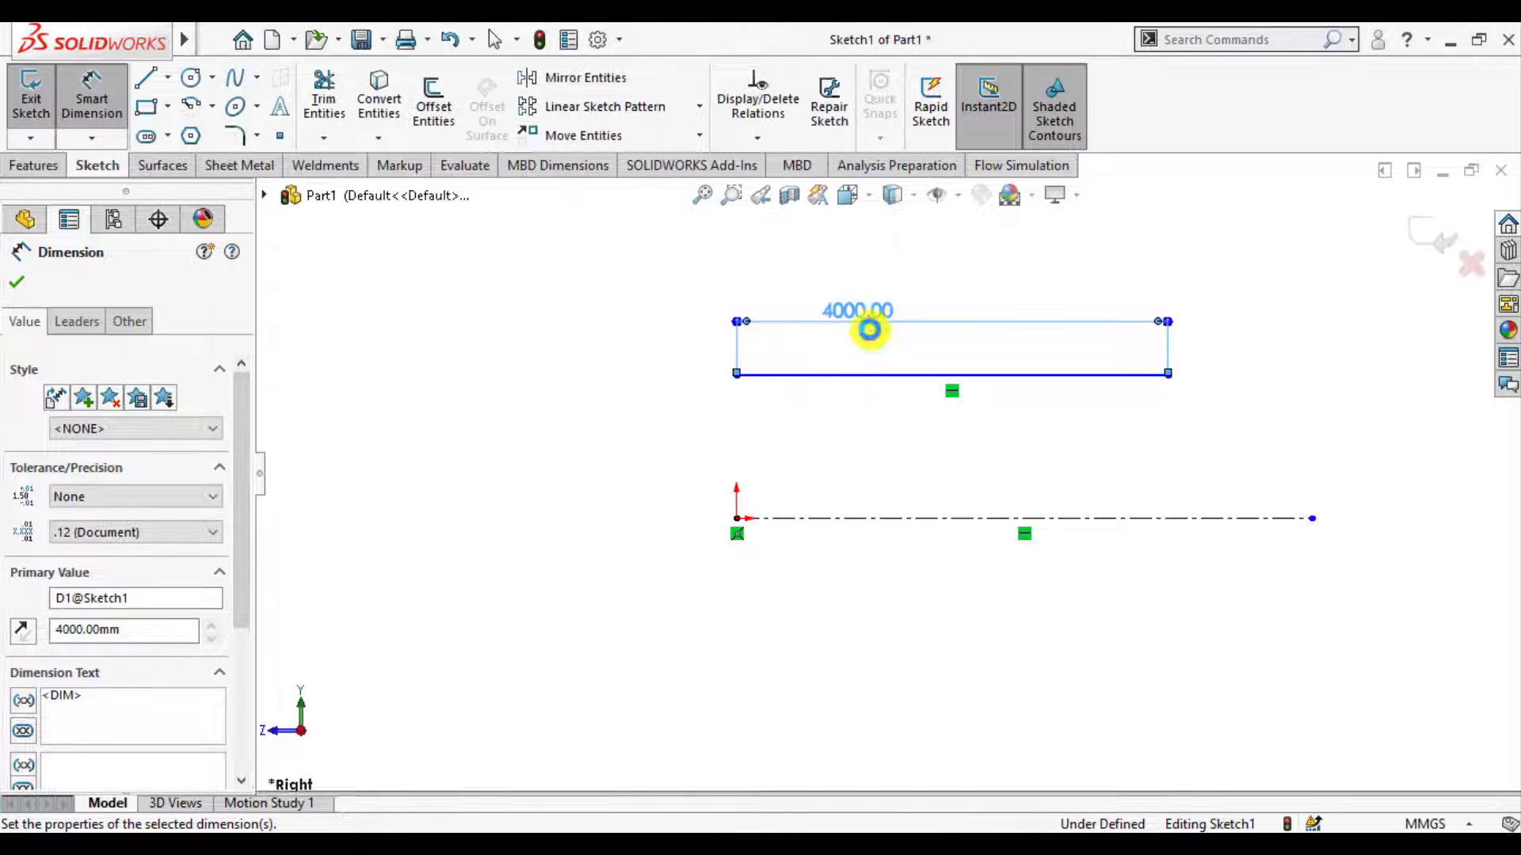
# Step: Dimension the distance between the upper line and the centerline to 1650 mm
pyautogui.click(883, 375)
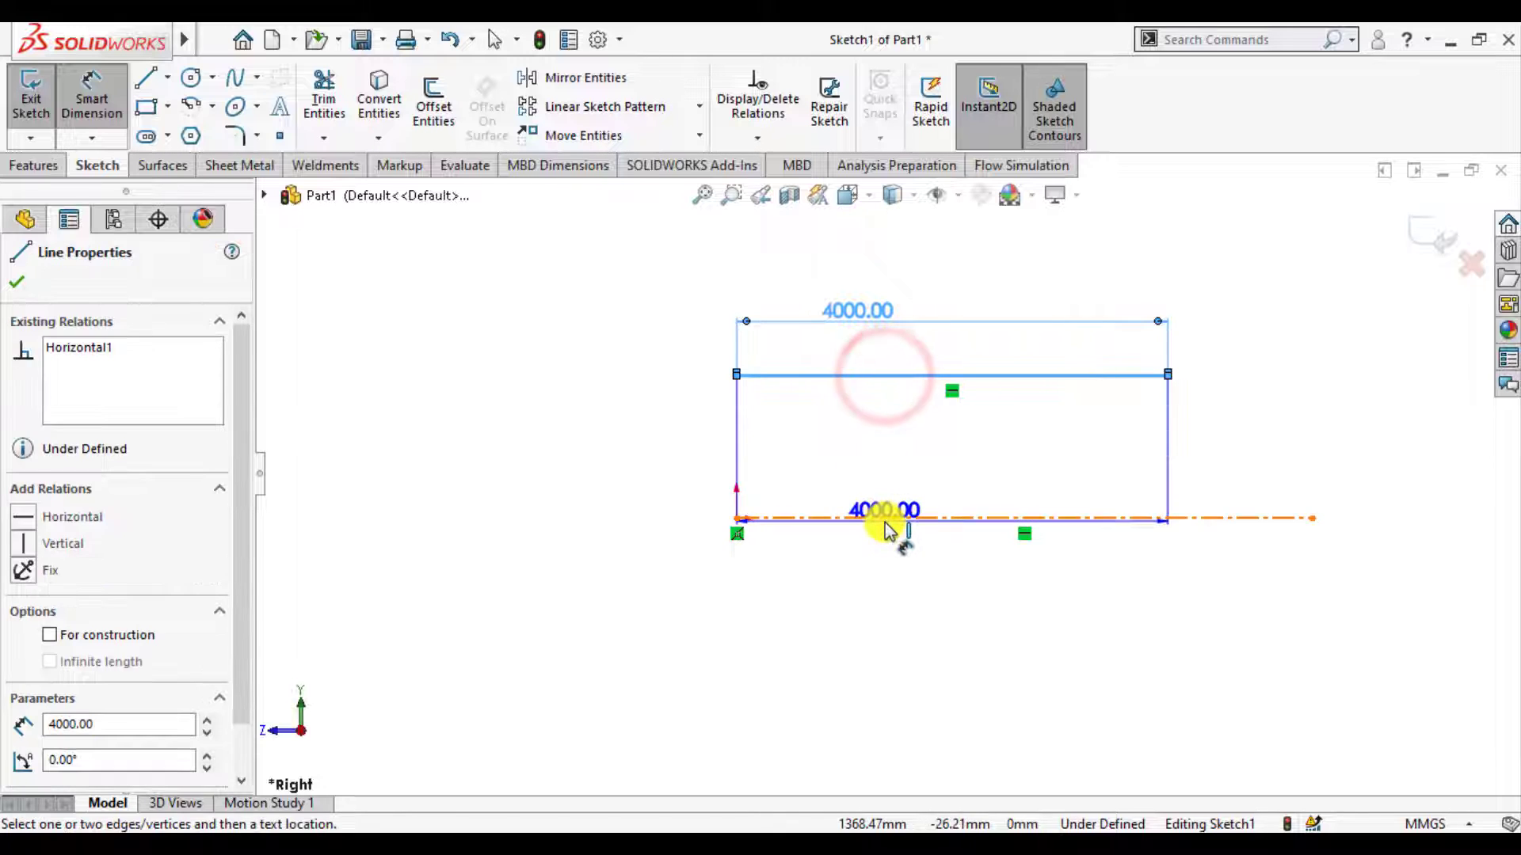
pyautogui.click(884, 516)
pyautogui.click(599, 454)
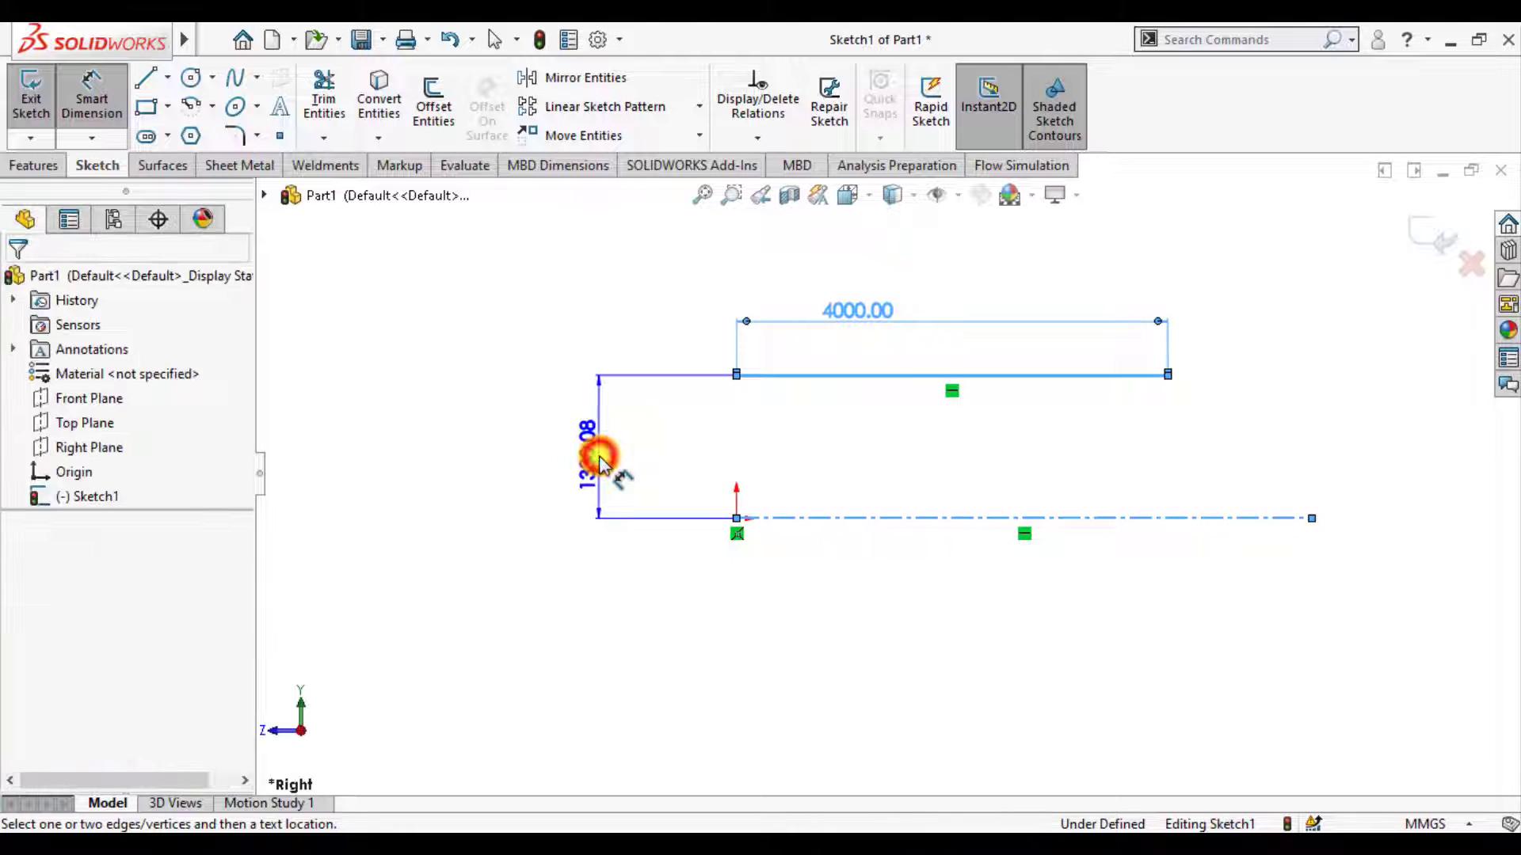
pyautogui.write('16')
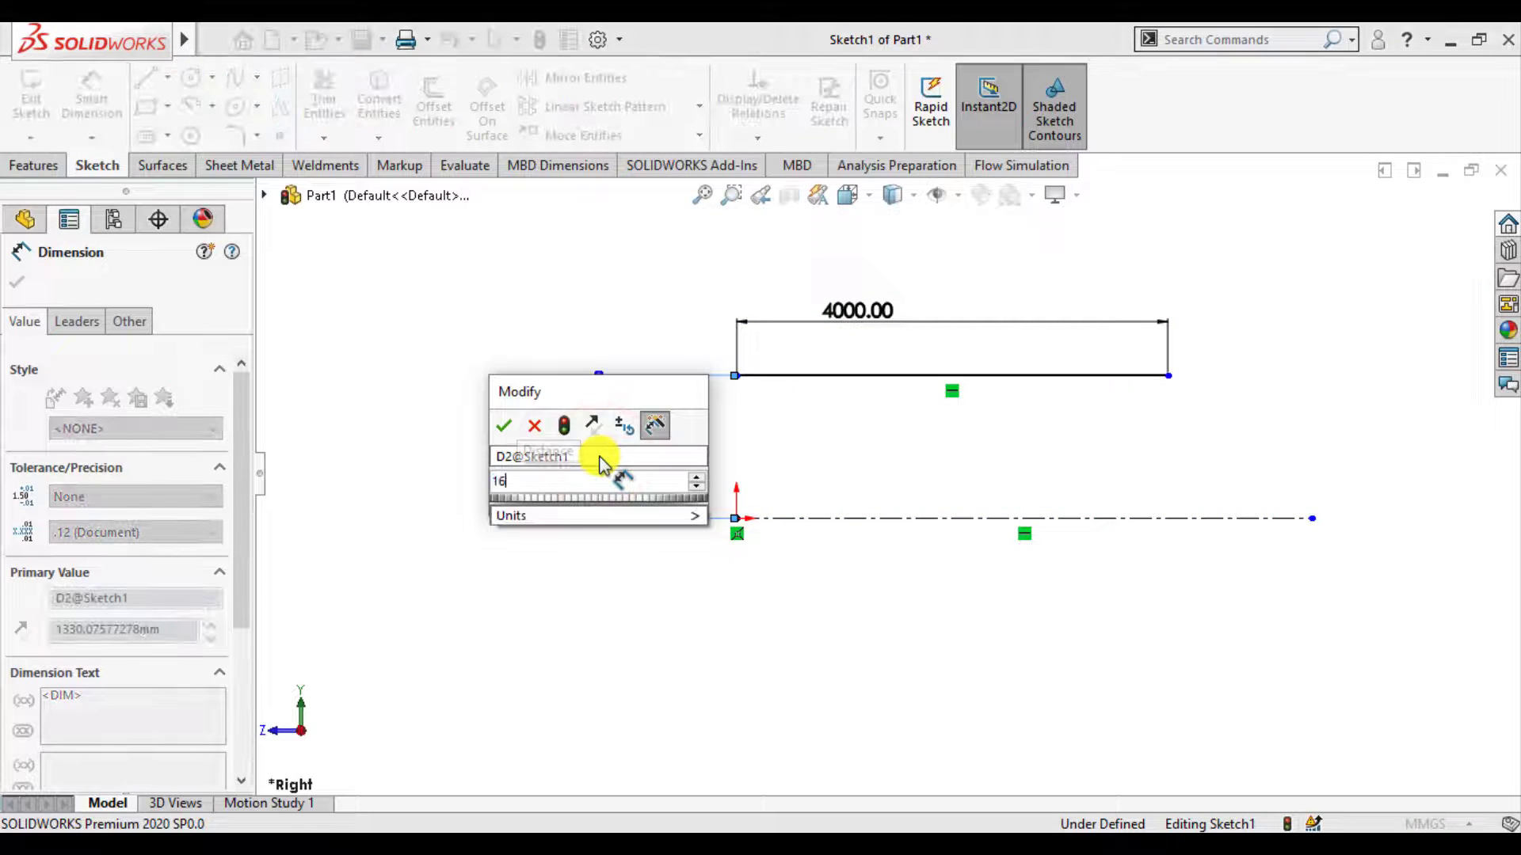
pyautogui.write('50')
pyautogui.press('Return')
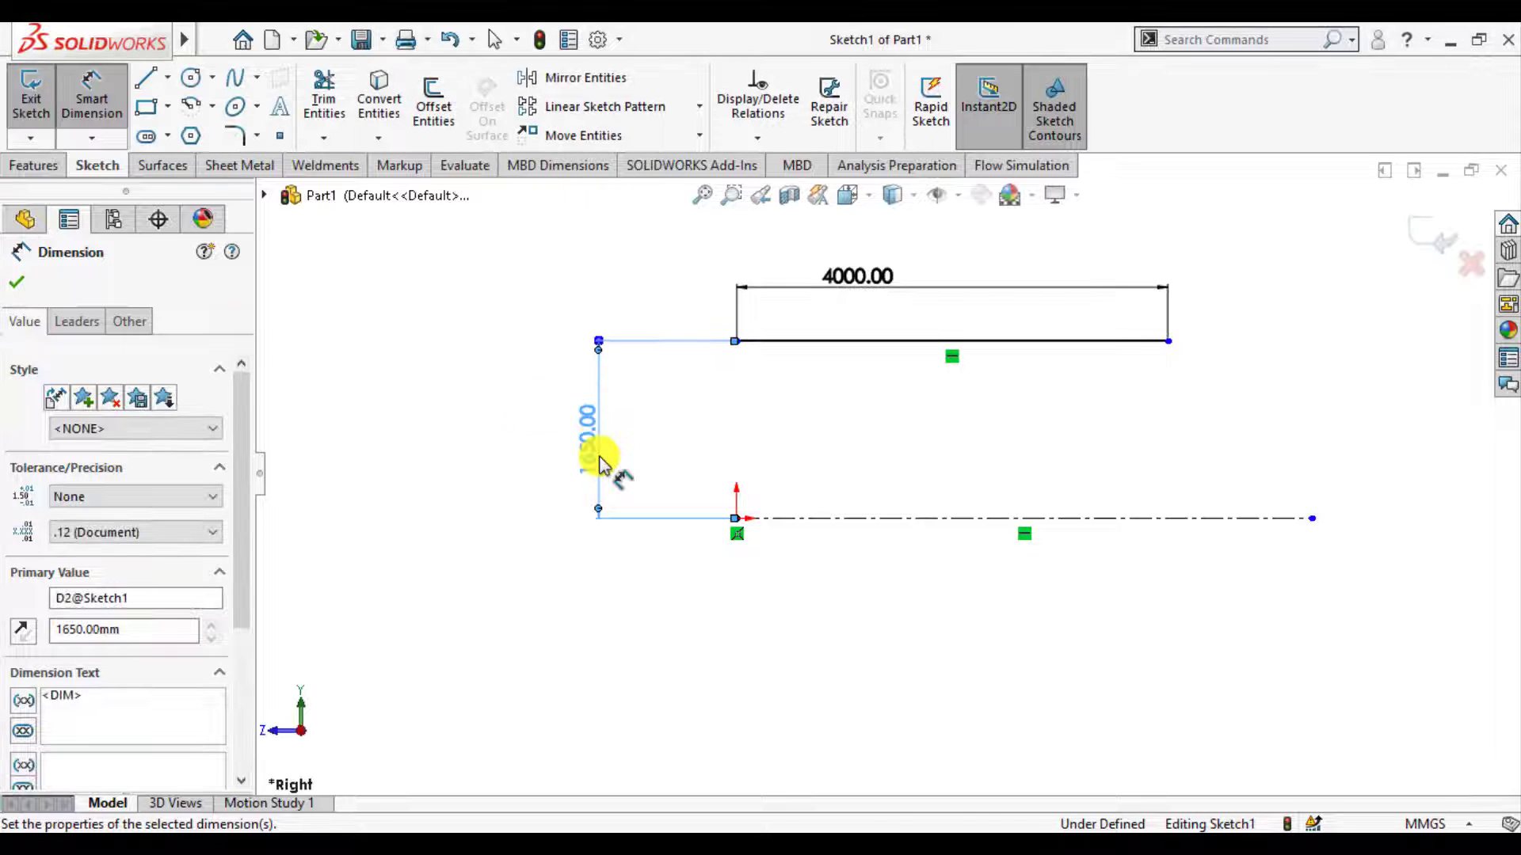
pyautogui.click(17, 281)
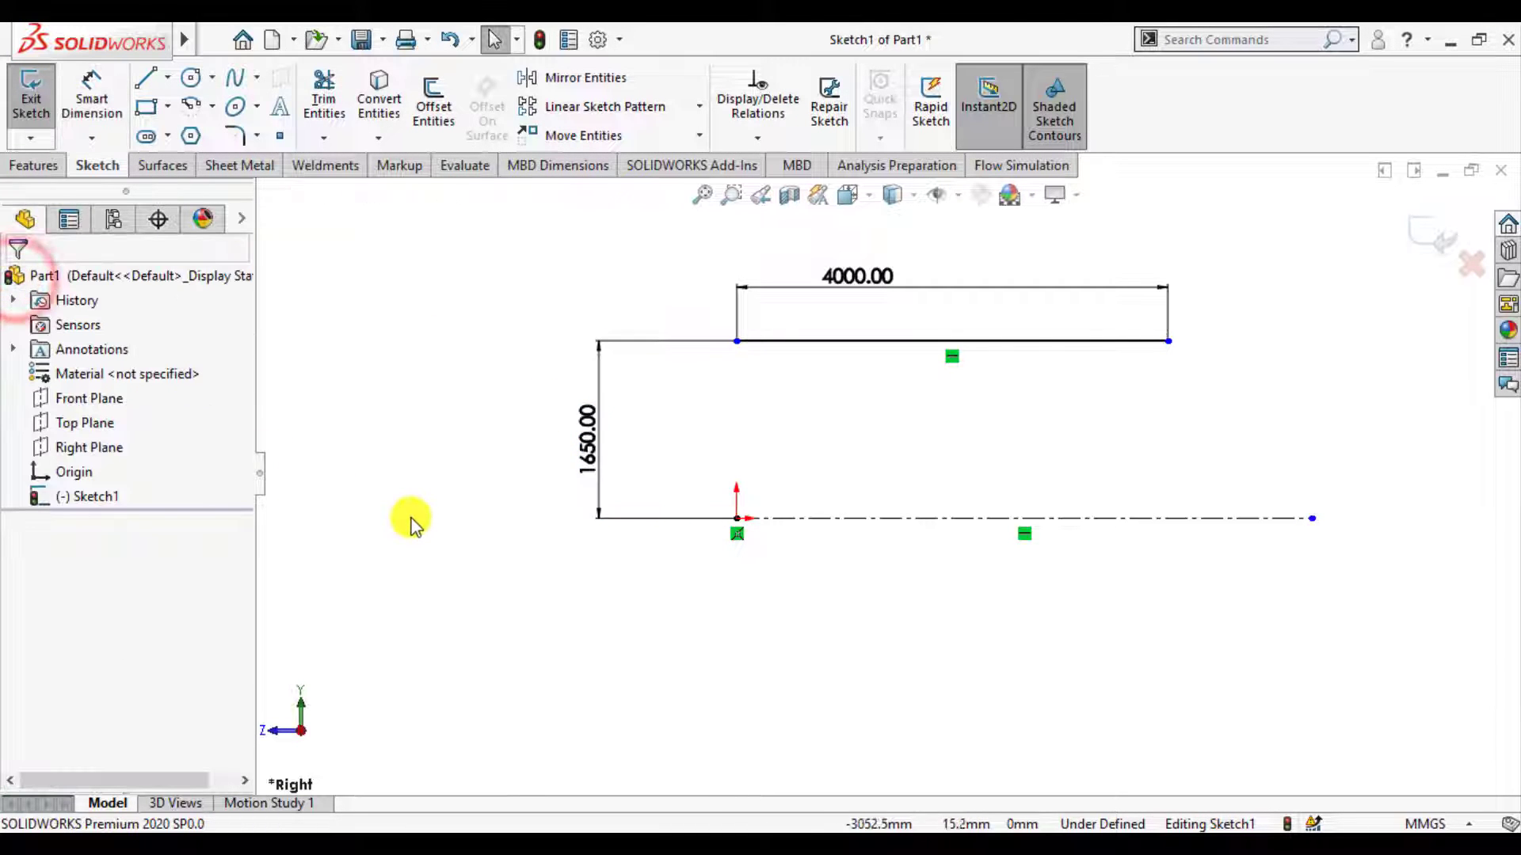
# Step: Sketch a 90° centerpoint arc from the upper line's far end down to the axis, centered on the centerline directly below that end
pyautogui.click(191, 108)
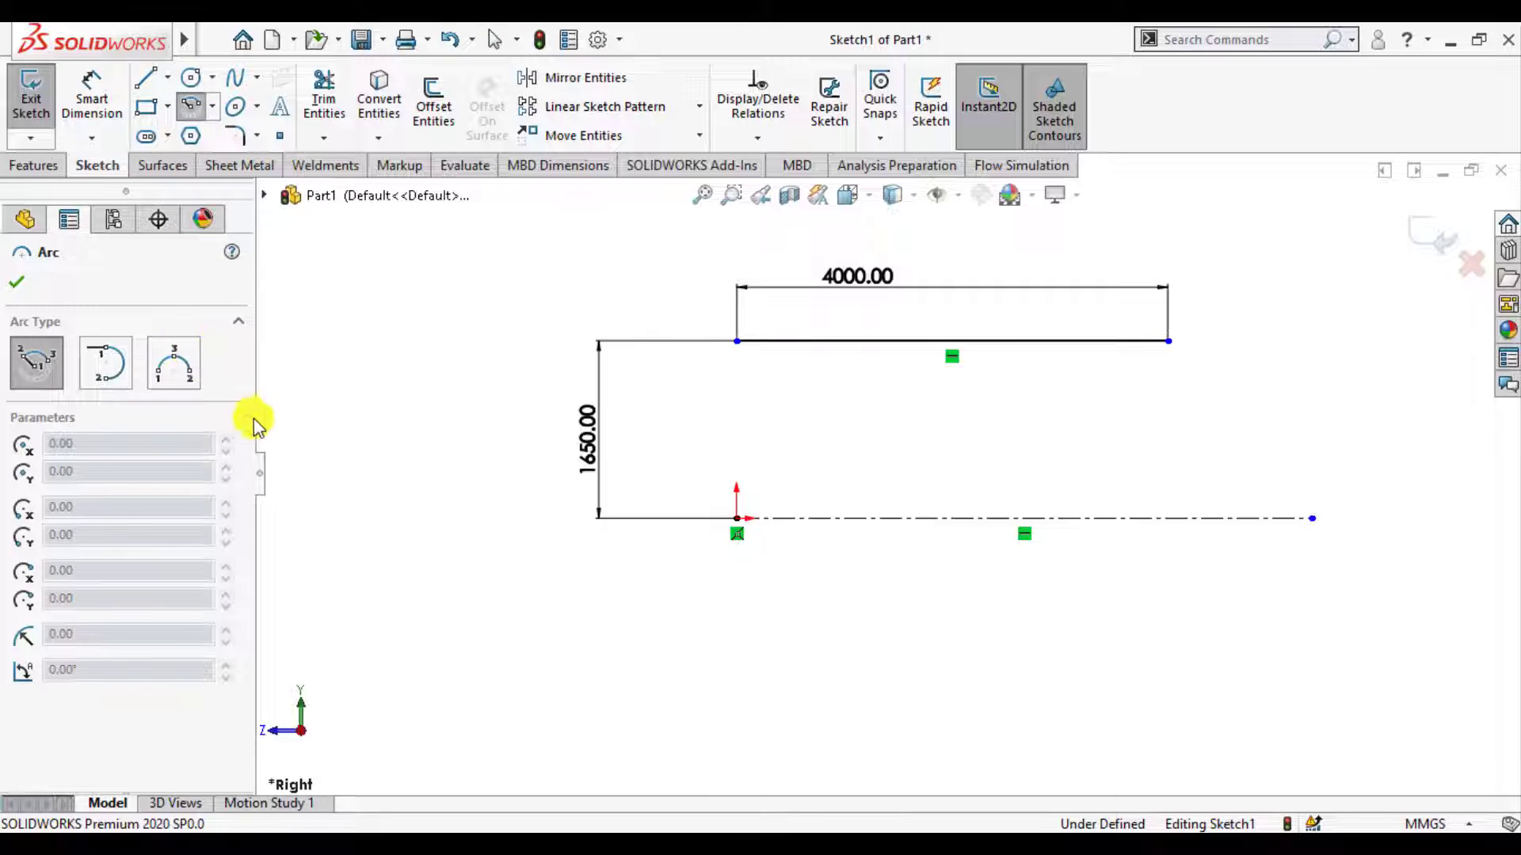
pyautogui.click(1168, 518)
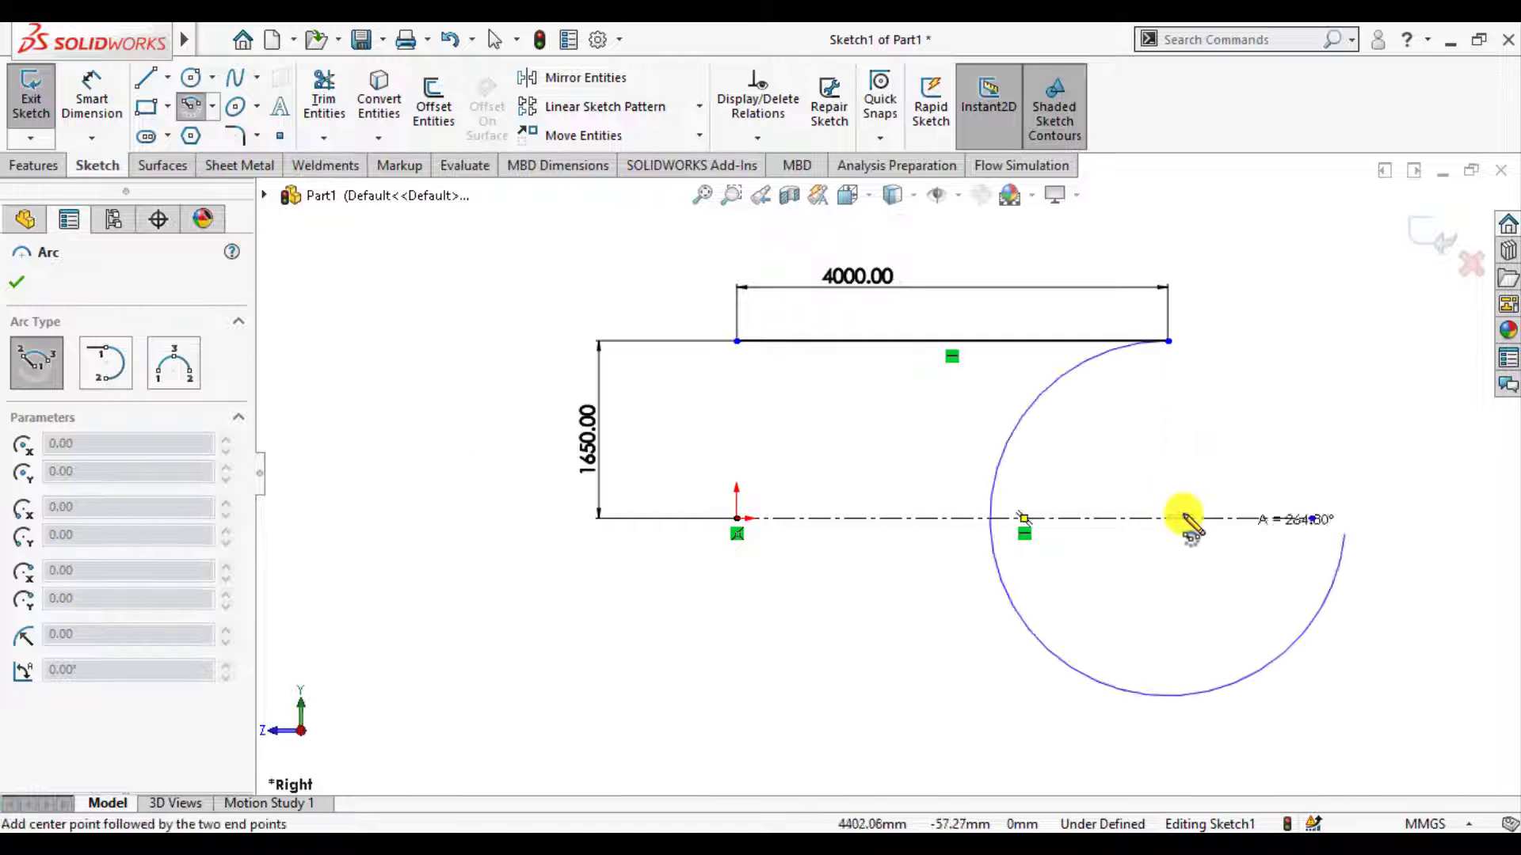
pyautogui.click(1169, 342)
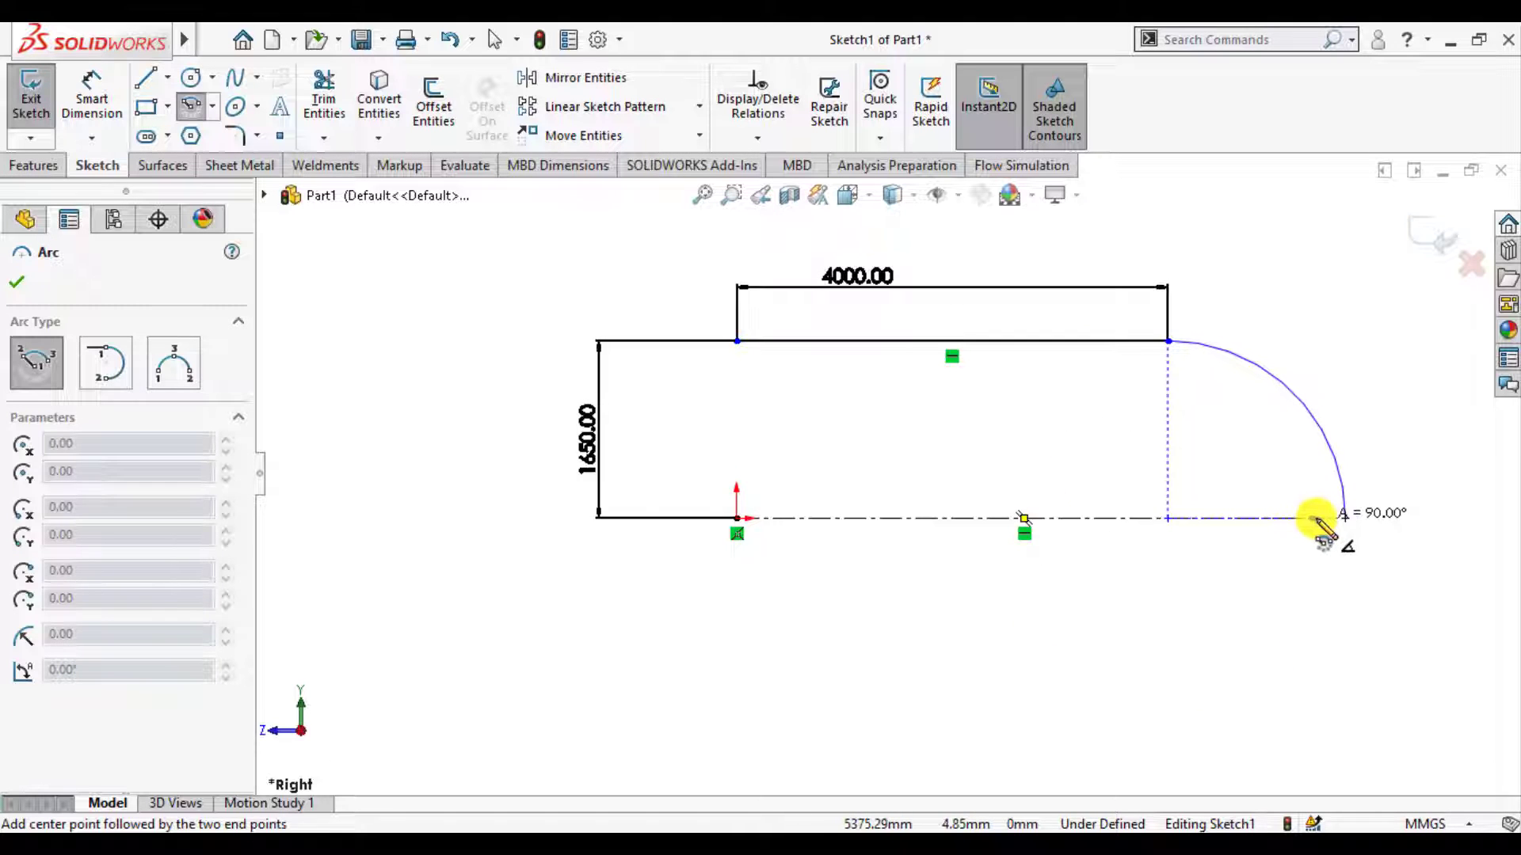
pyautogui.click(1315, 518)
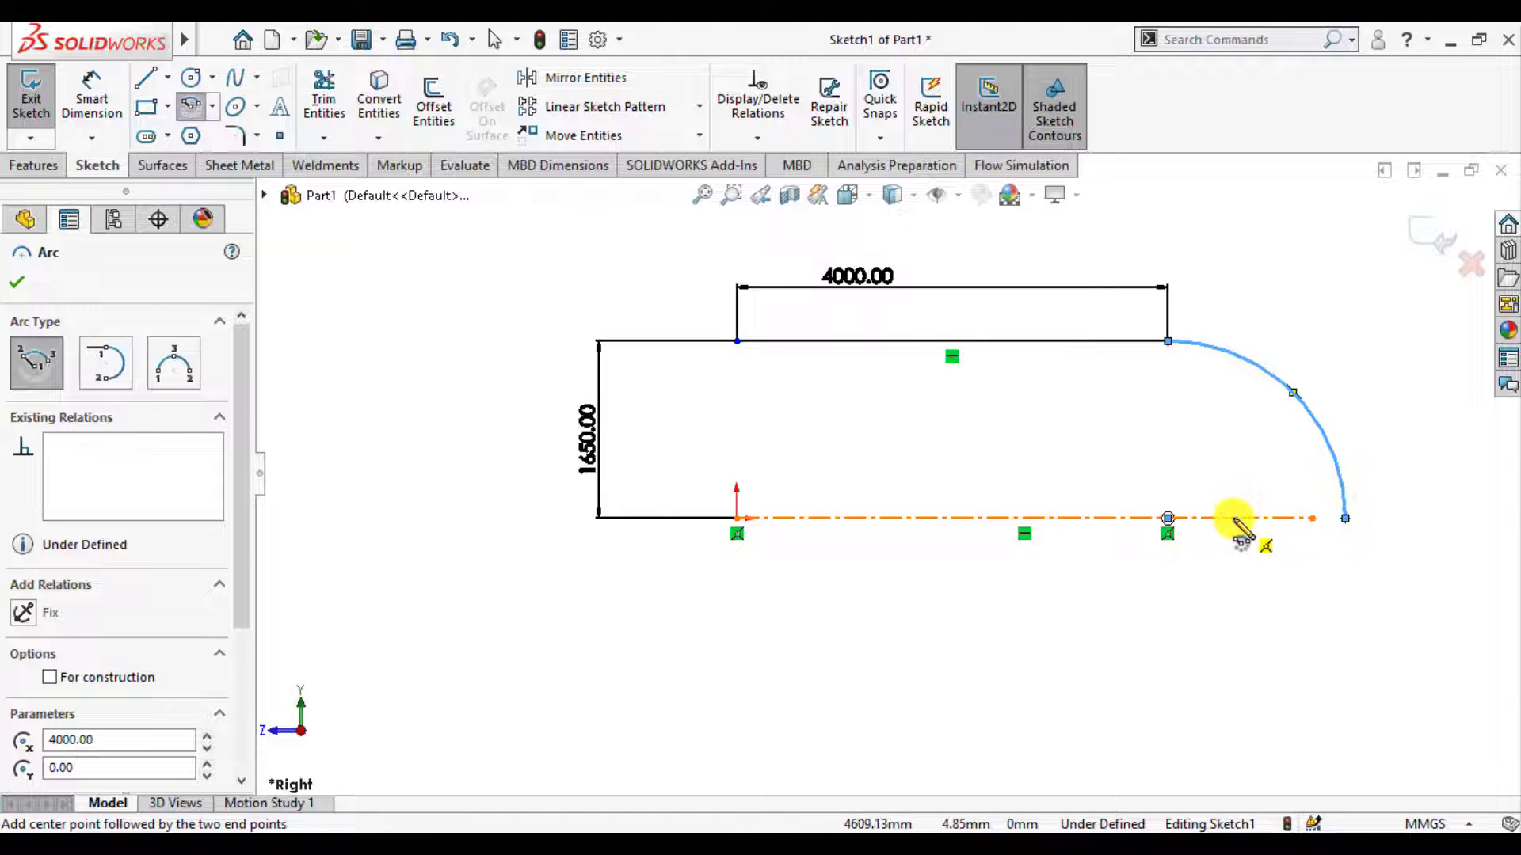
pyautogui.press('Escape')
pyautogui.press('f')
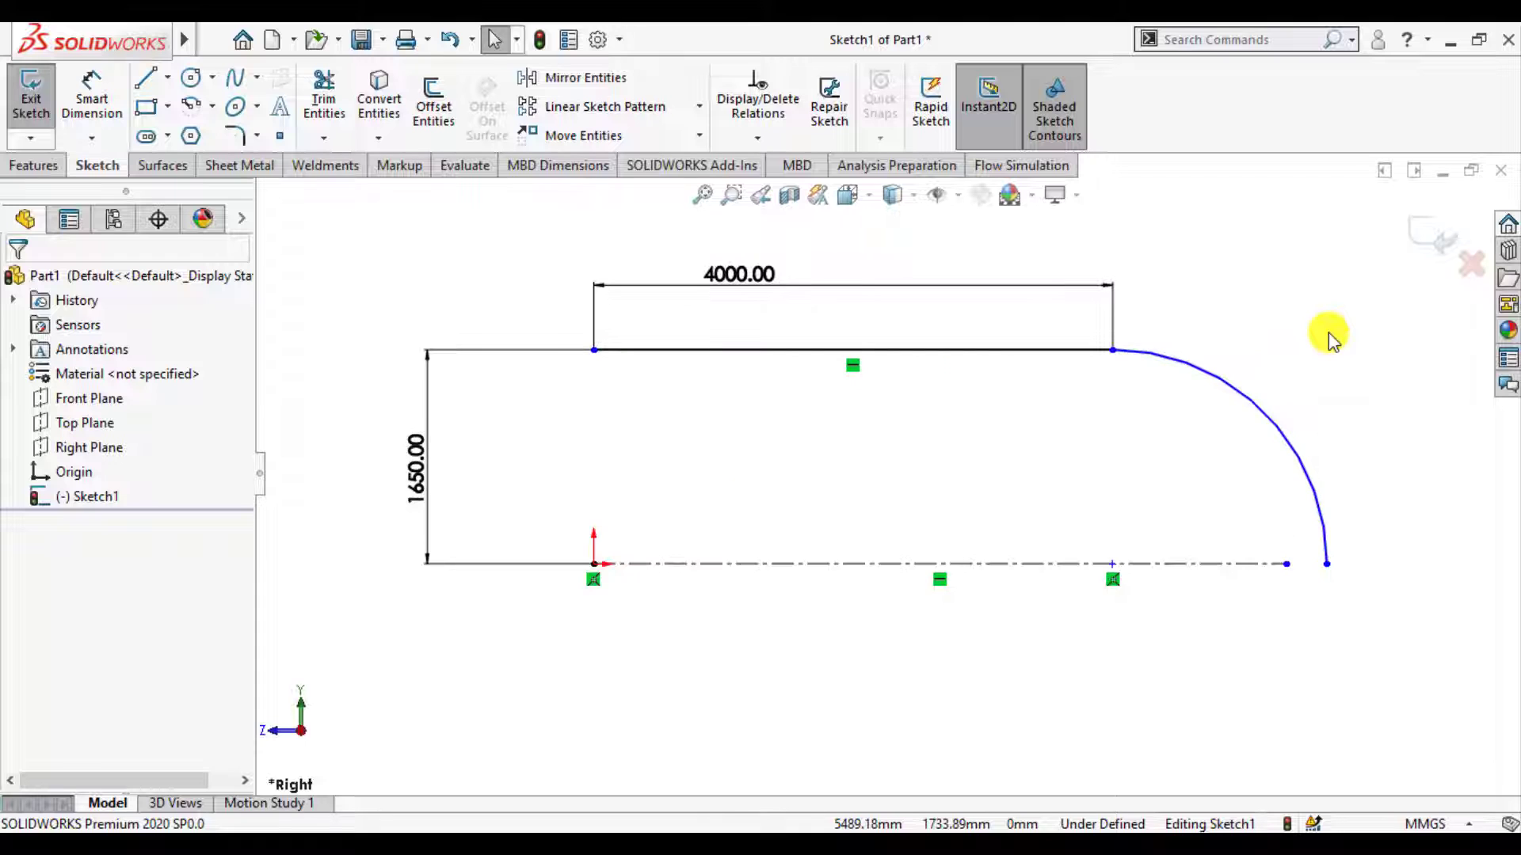
# Step: Add a 1650 mm radius dimension to the quarter arc
pyautogui.click(90, 93)
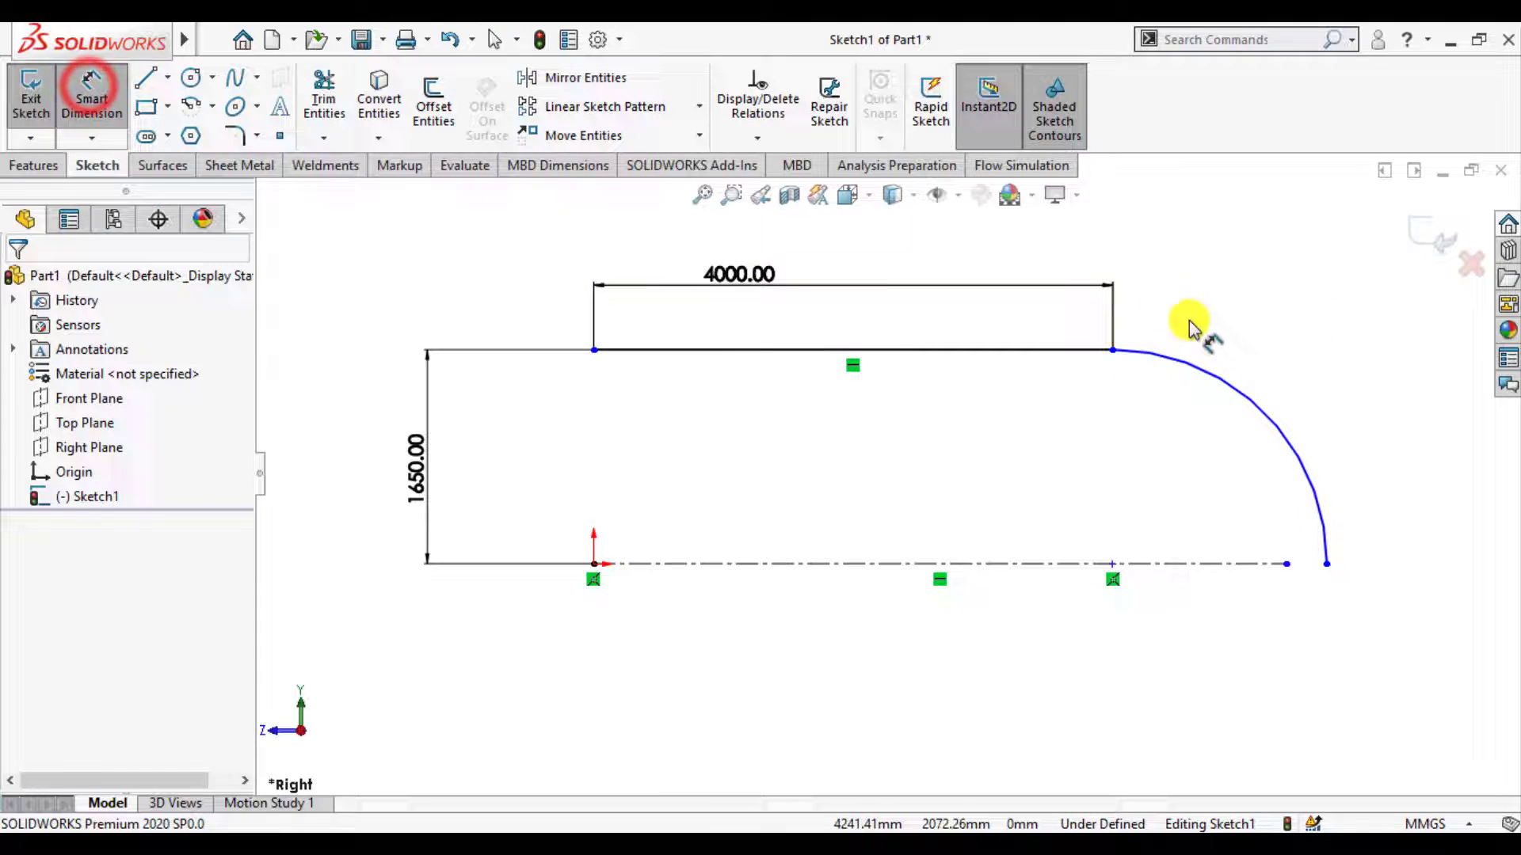
pyautogui.click(1207, 372)
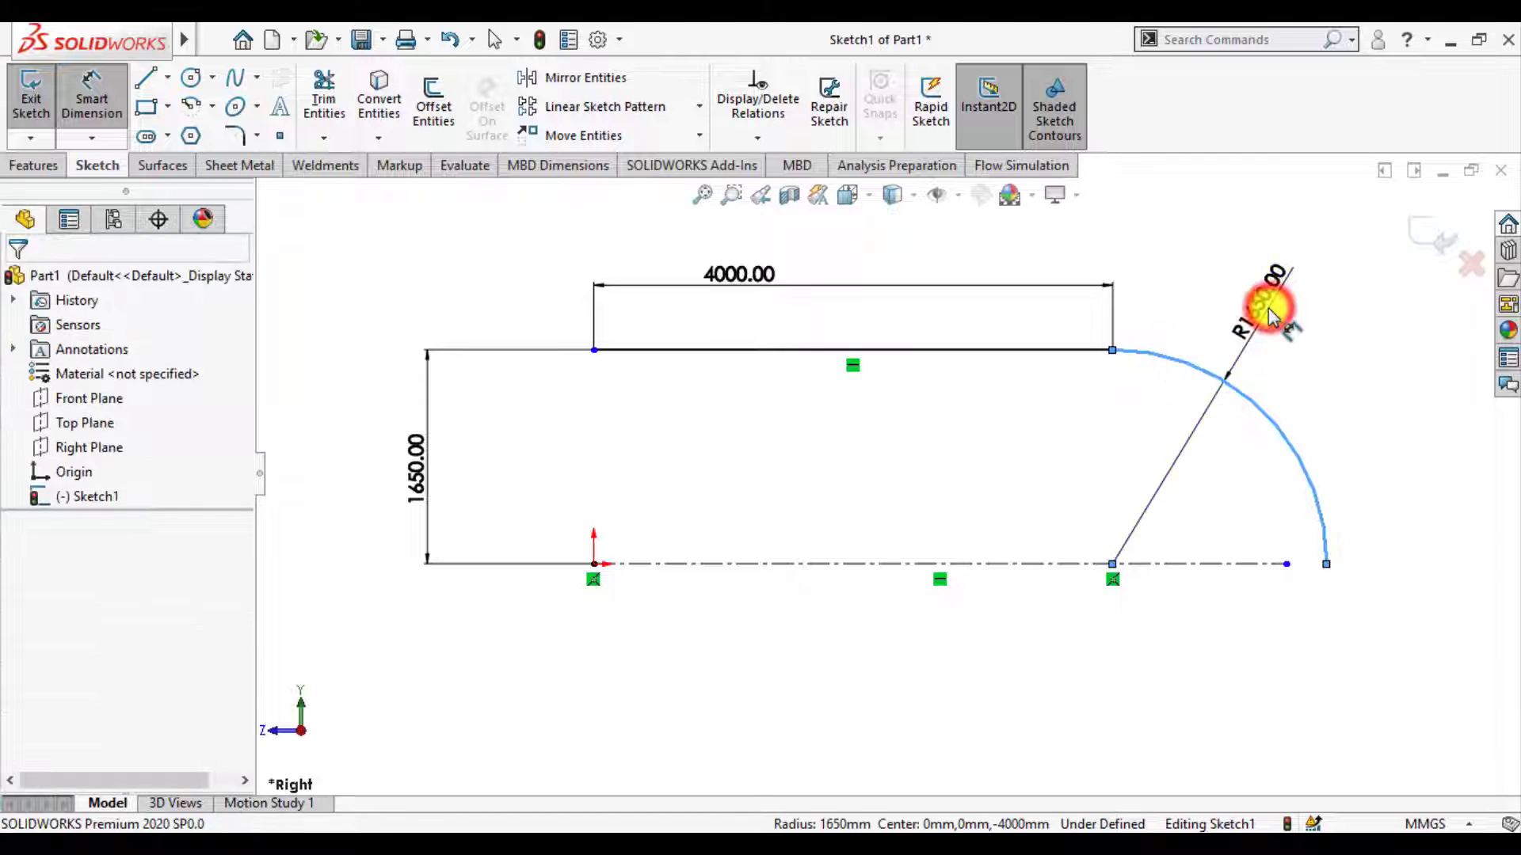
pyautogui.click(1265, 313)
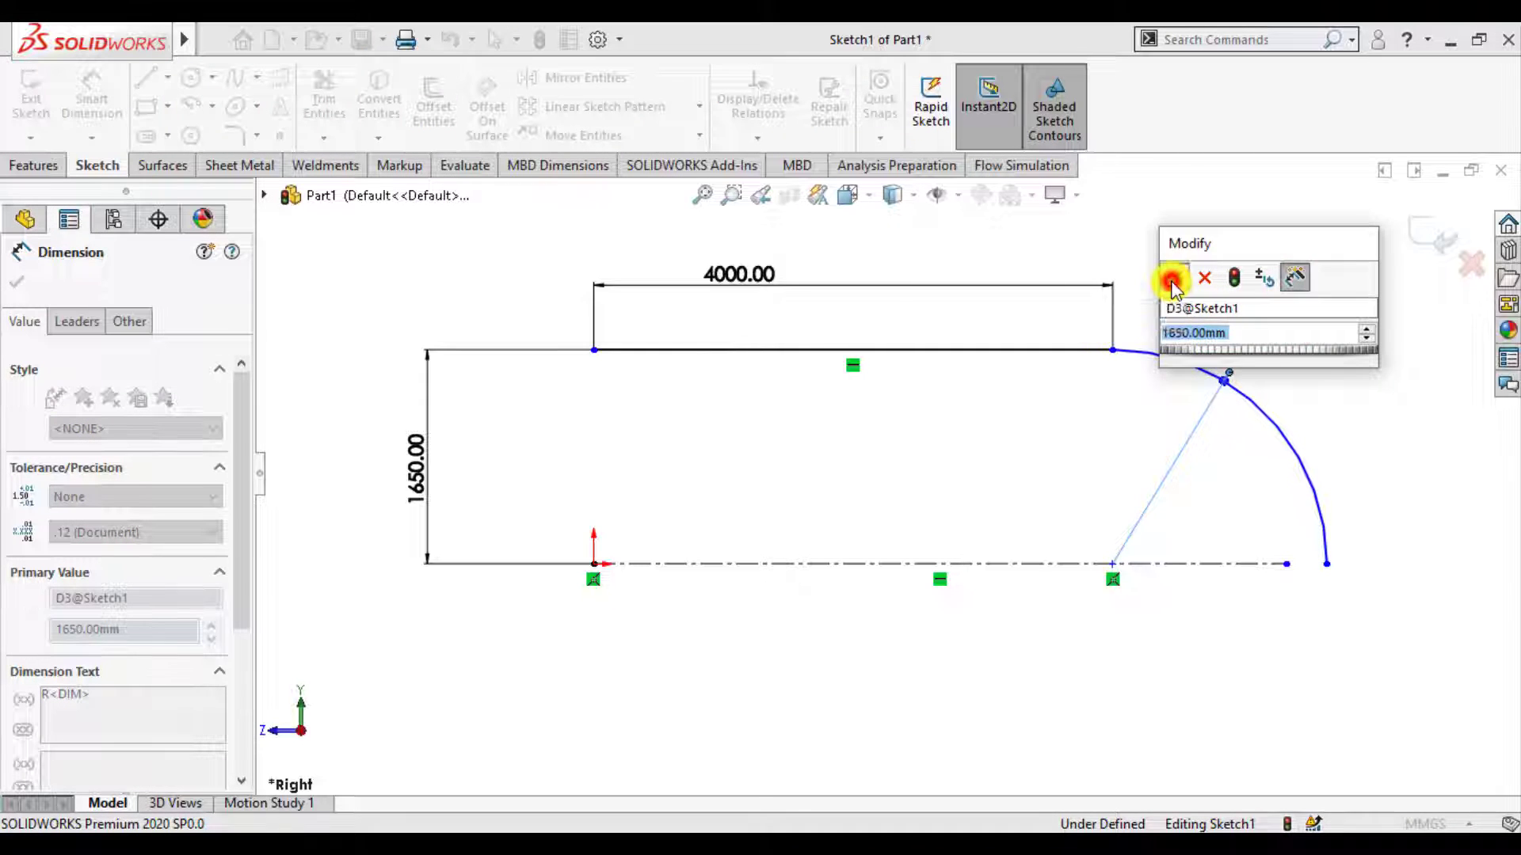
pyautogui.click(1173, 278)
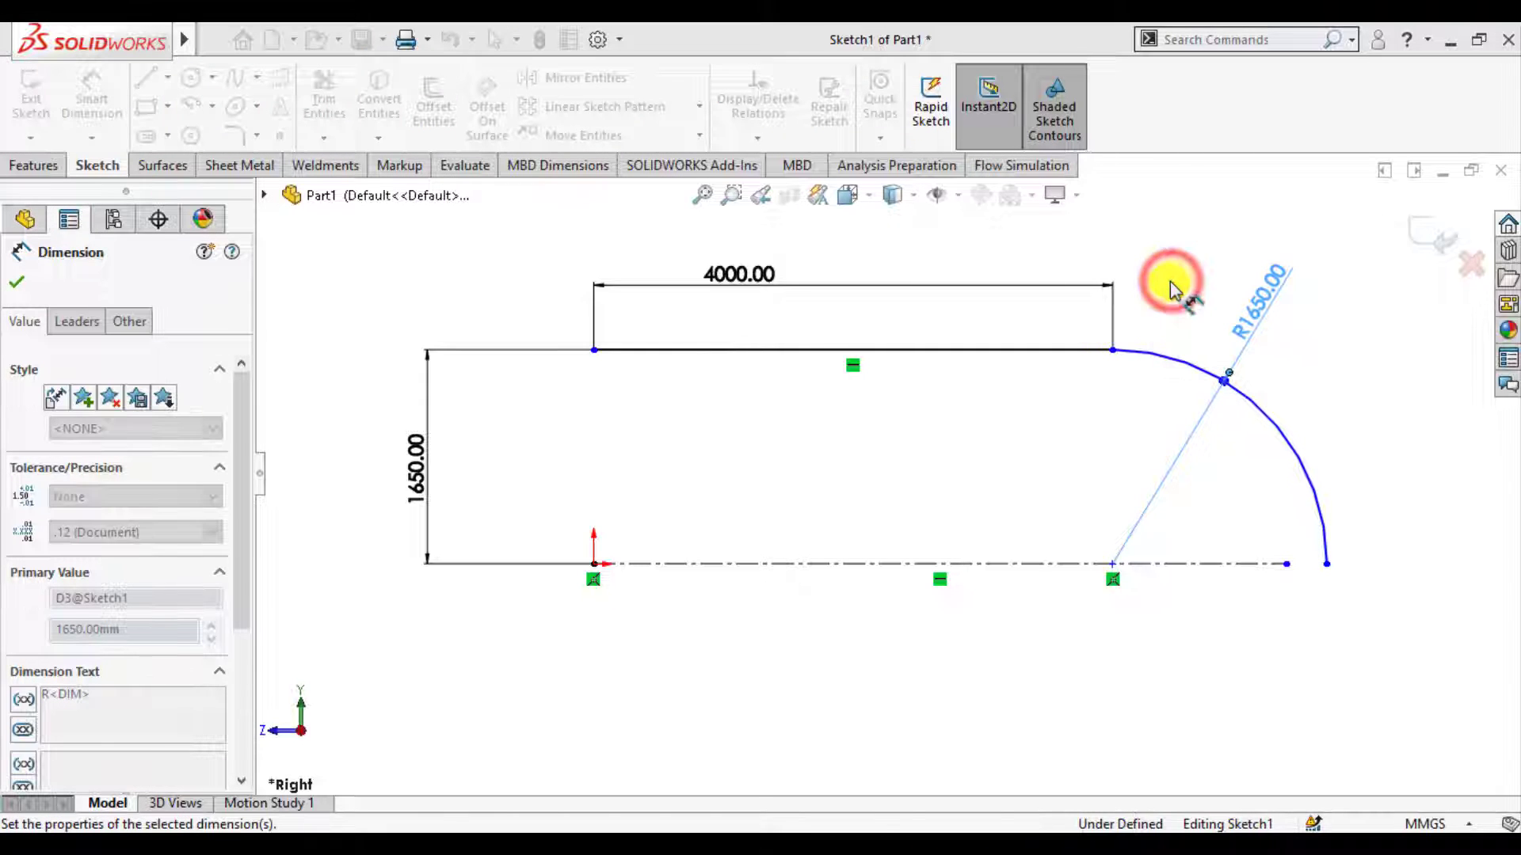
pyautogui.click(18, 281)
pyautogui.click(467, 683)
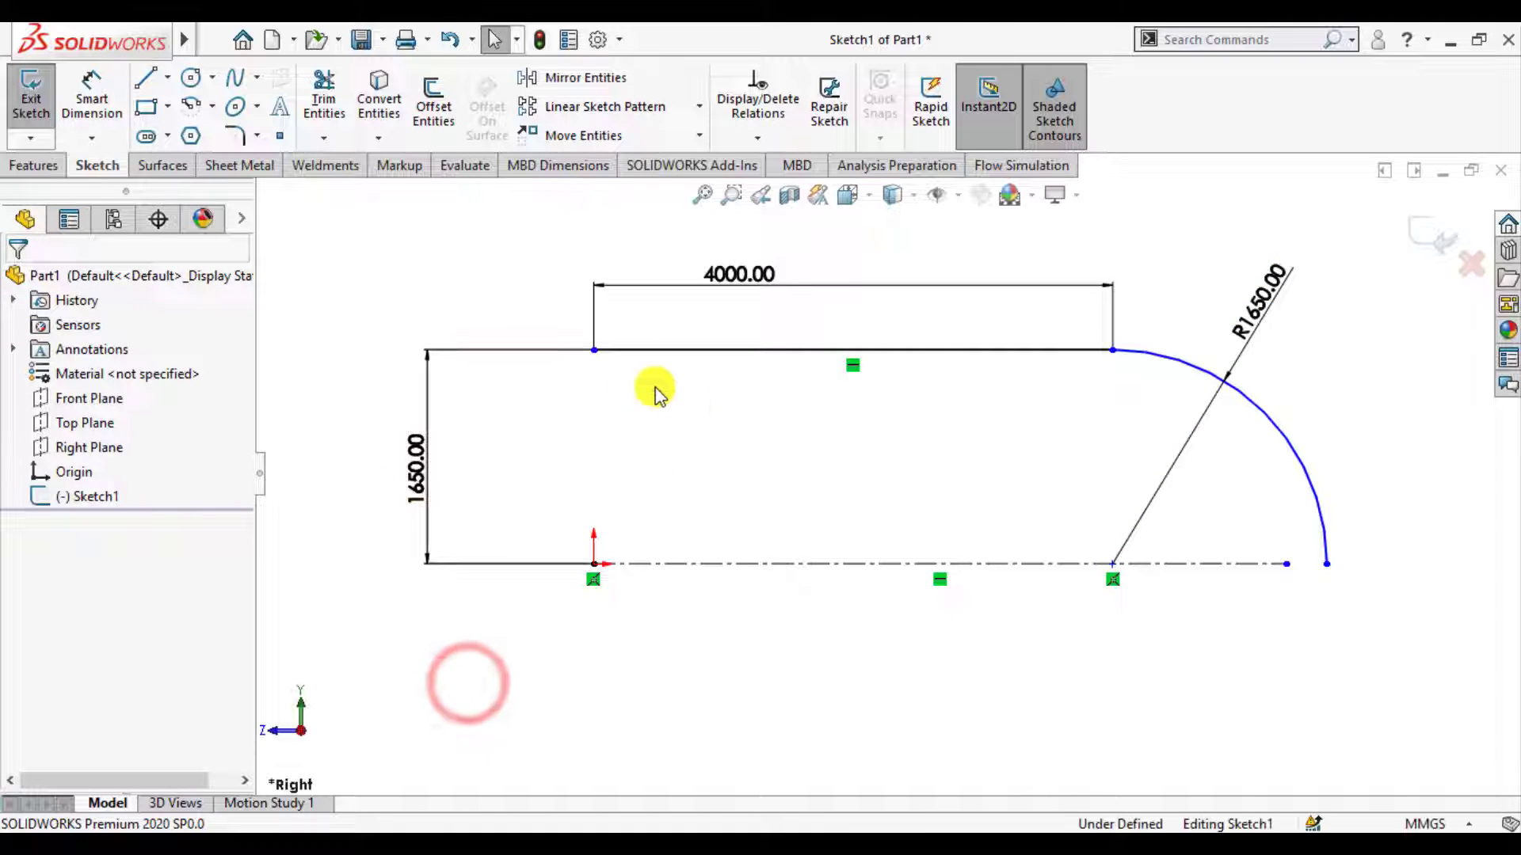
# Step: Add a vertical relation between the upper line's start point and the origin, and exit the sketch
pyautogui.click(593, 352)
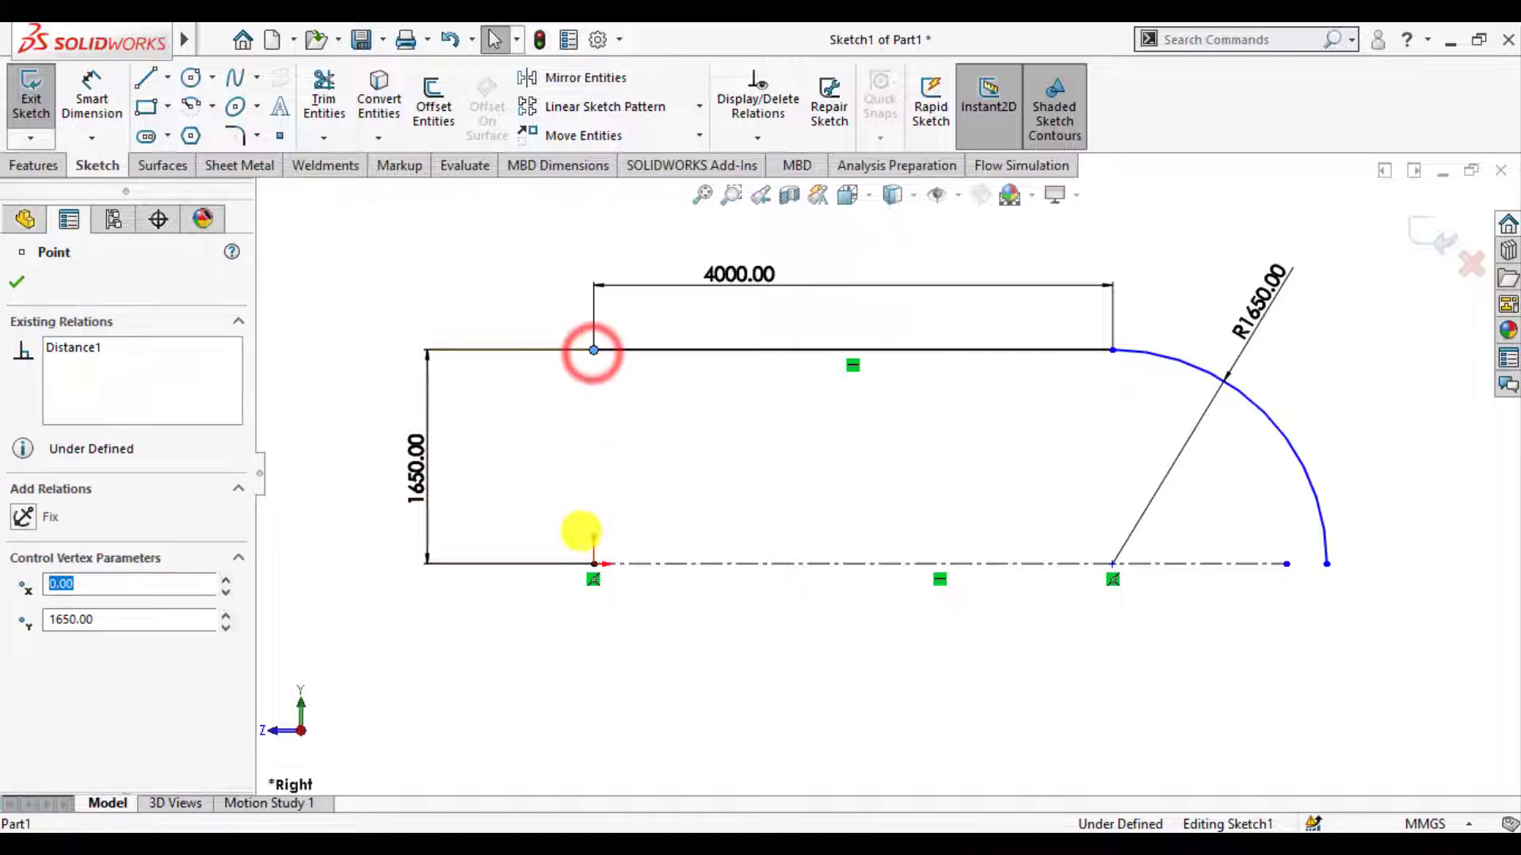
pyautogui.keyDown('ctrl'); pyautogui.click(594, 565); pyautogui.keyUp('ctrl')
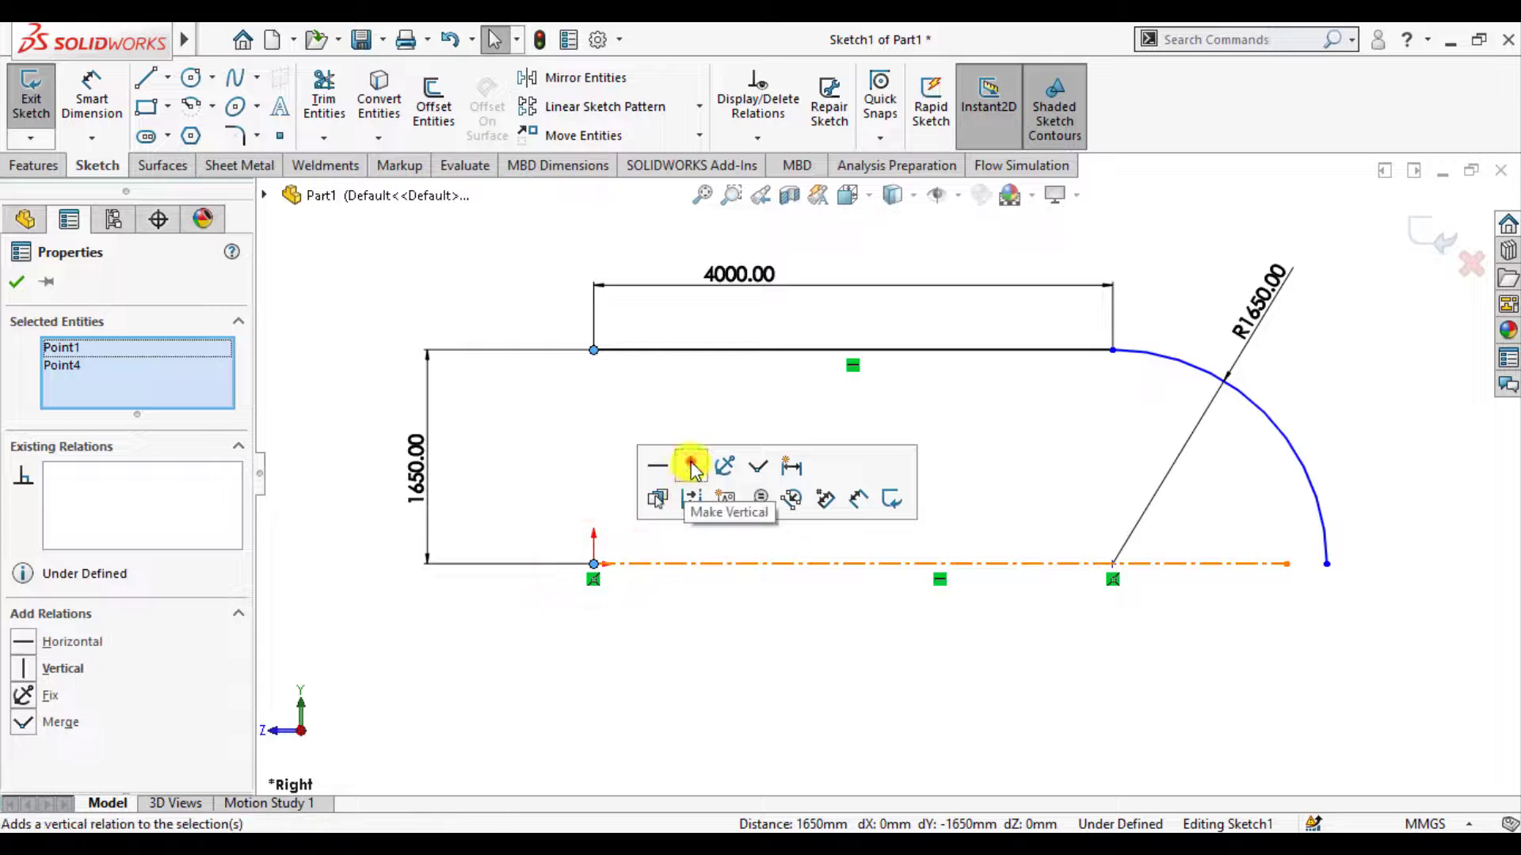
pyautogui.click(690, 466)
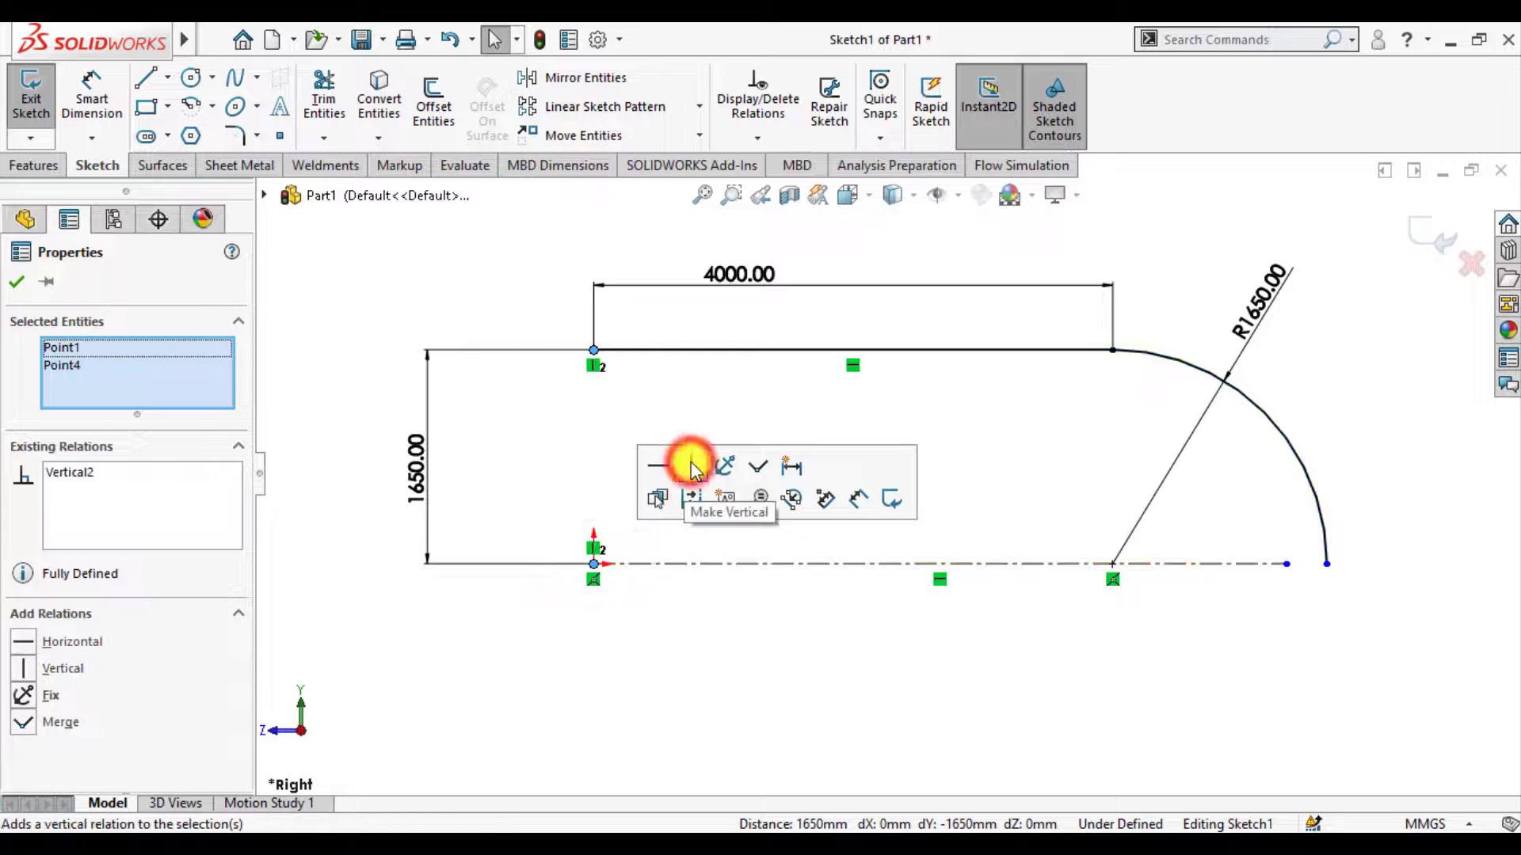
pyautogui.click(19, 284)
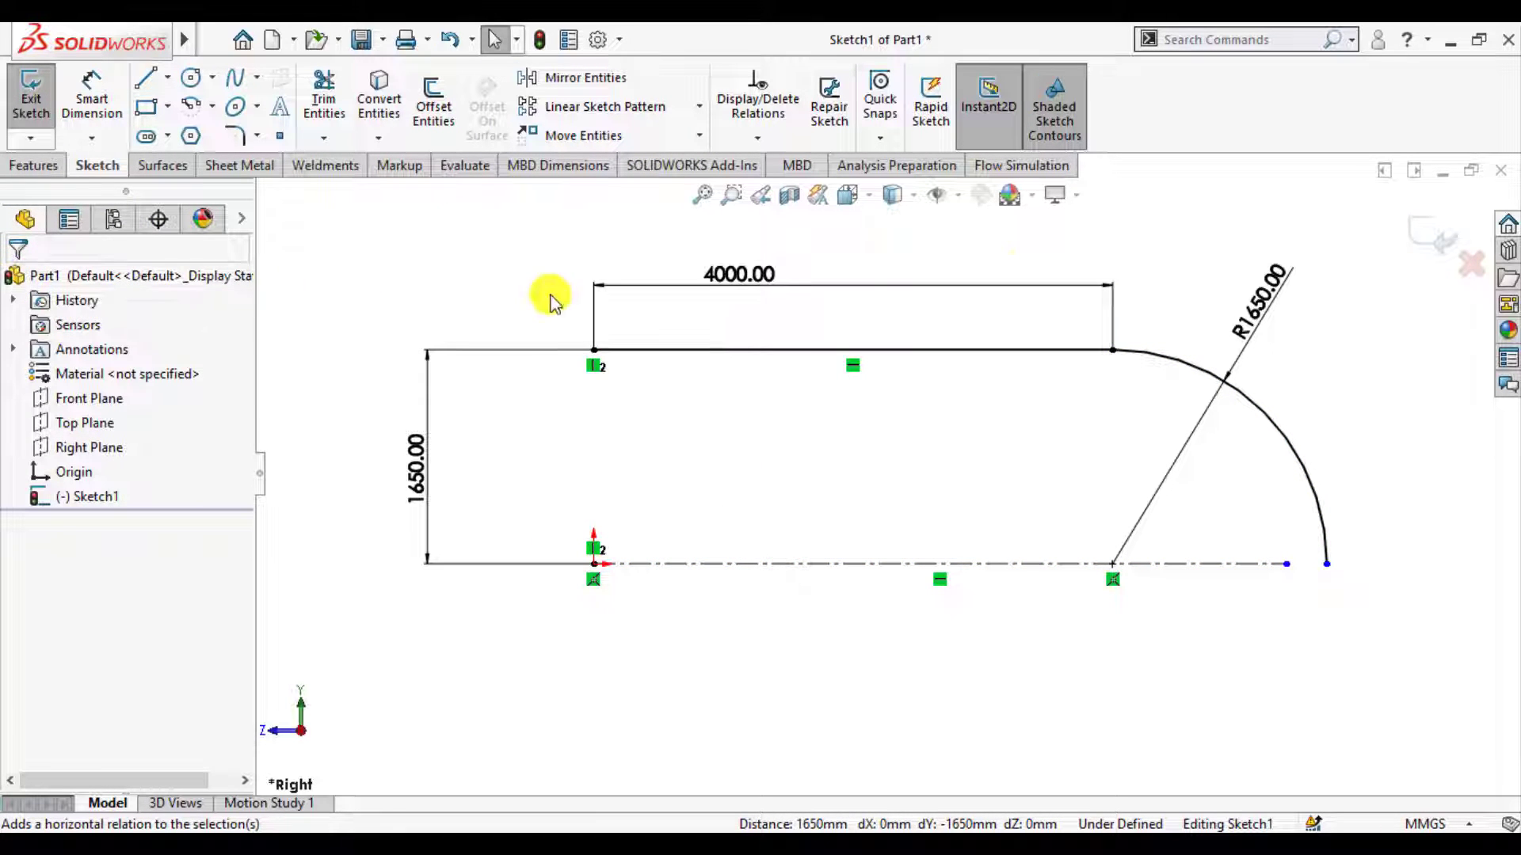
pyautogui.click(1430, 237)
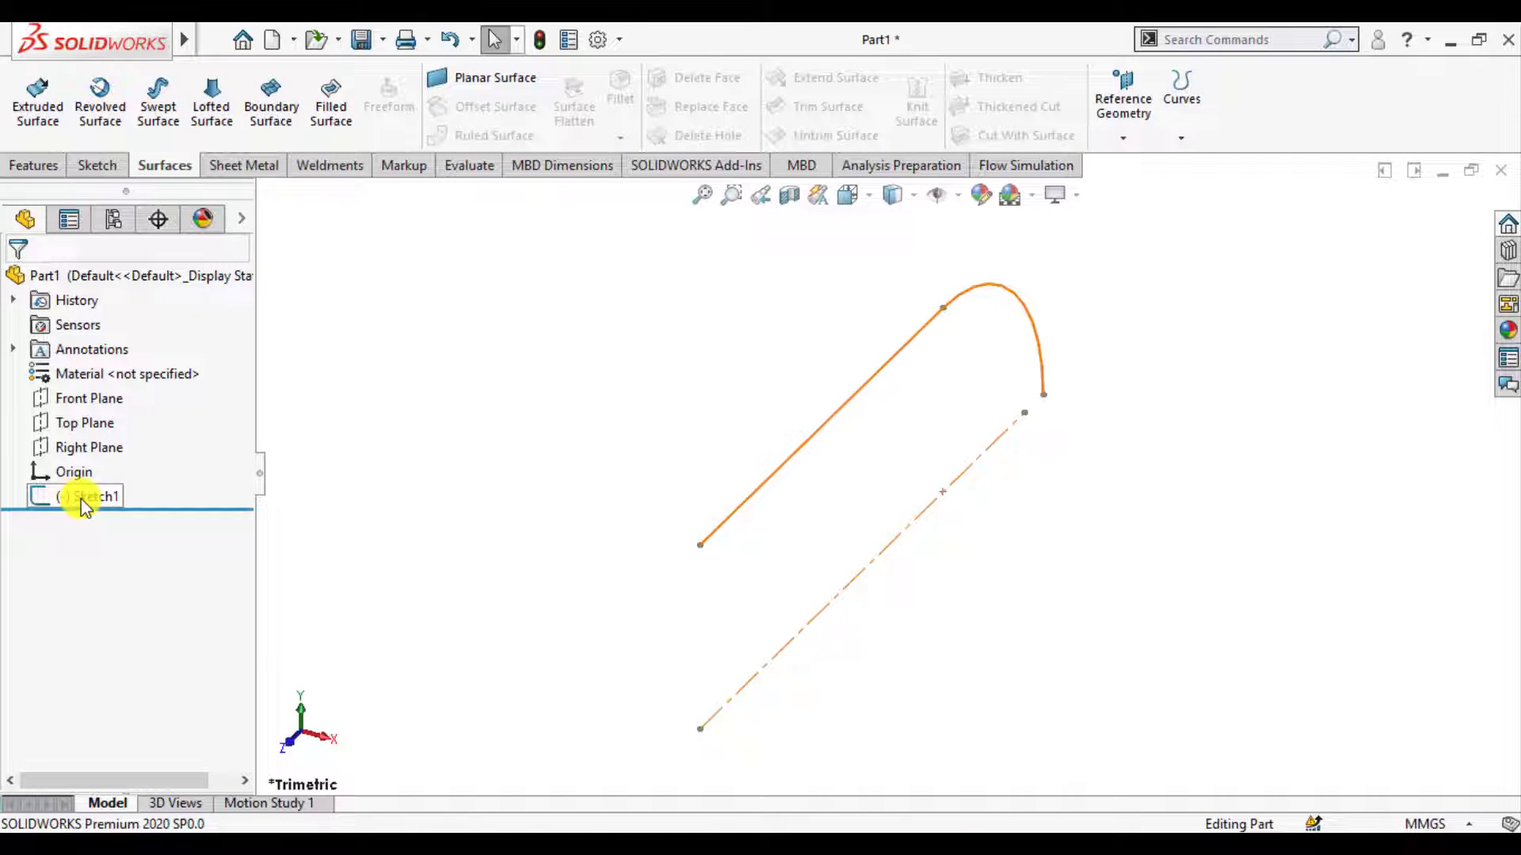
# Step: Create a revolved surface from the profile sketch about its centerline with a blind angle of 90°
pyautogui.click(83, 499)
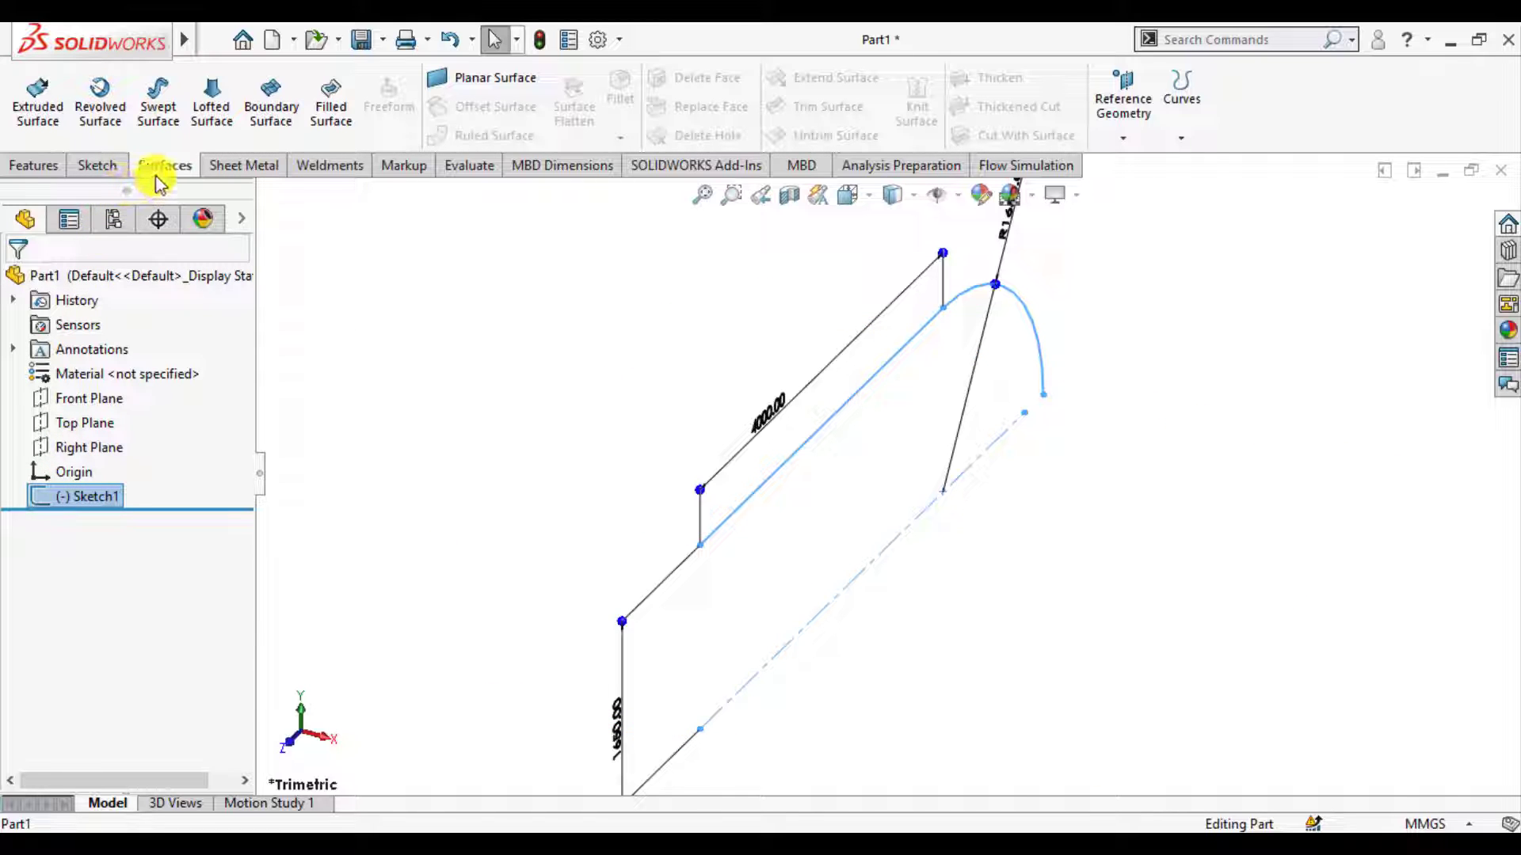
pyautogui.click(102, 103)
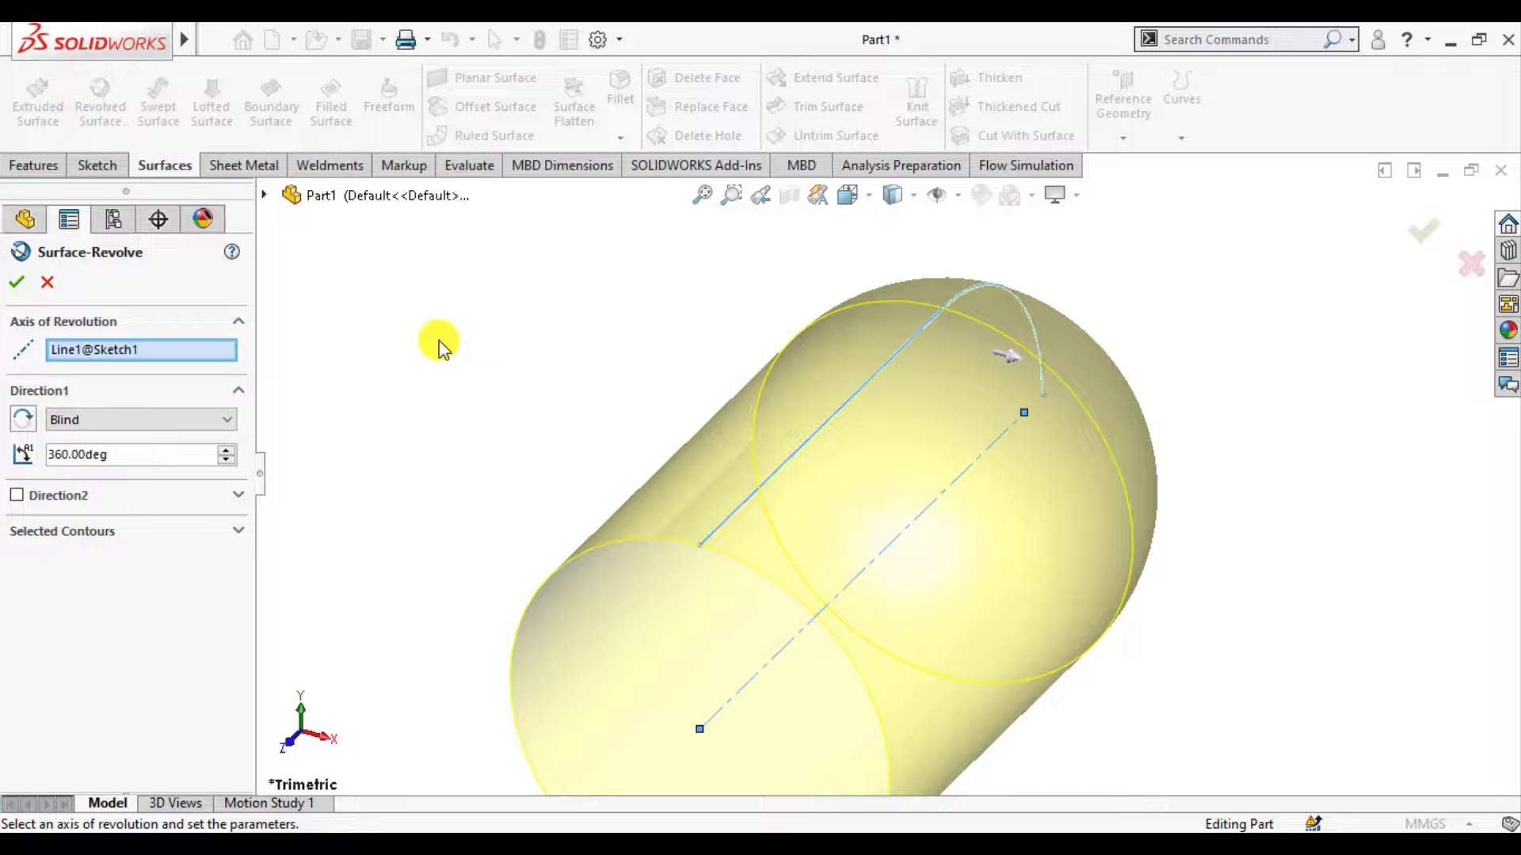
pyautogui.doubleClick(133, 458)
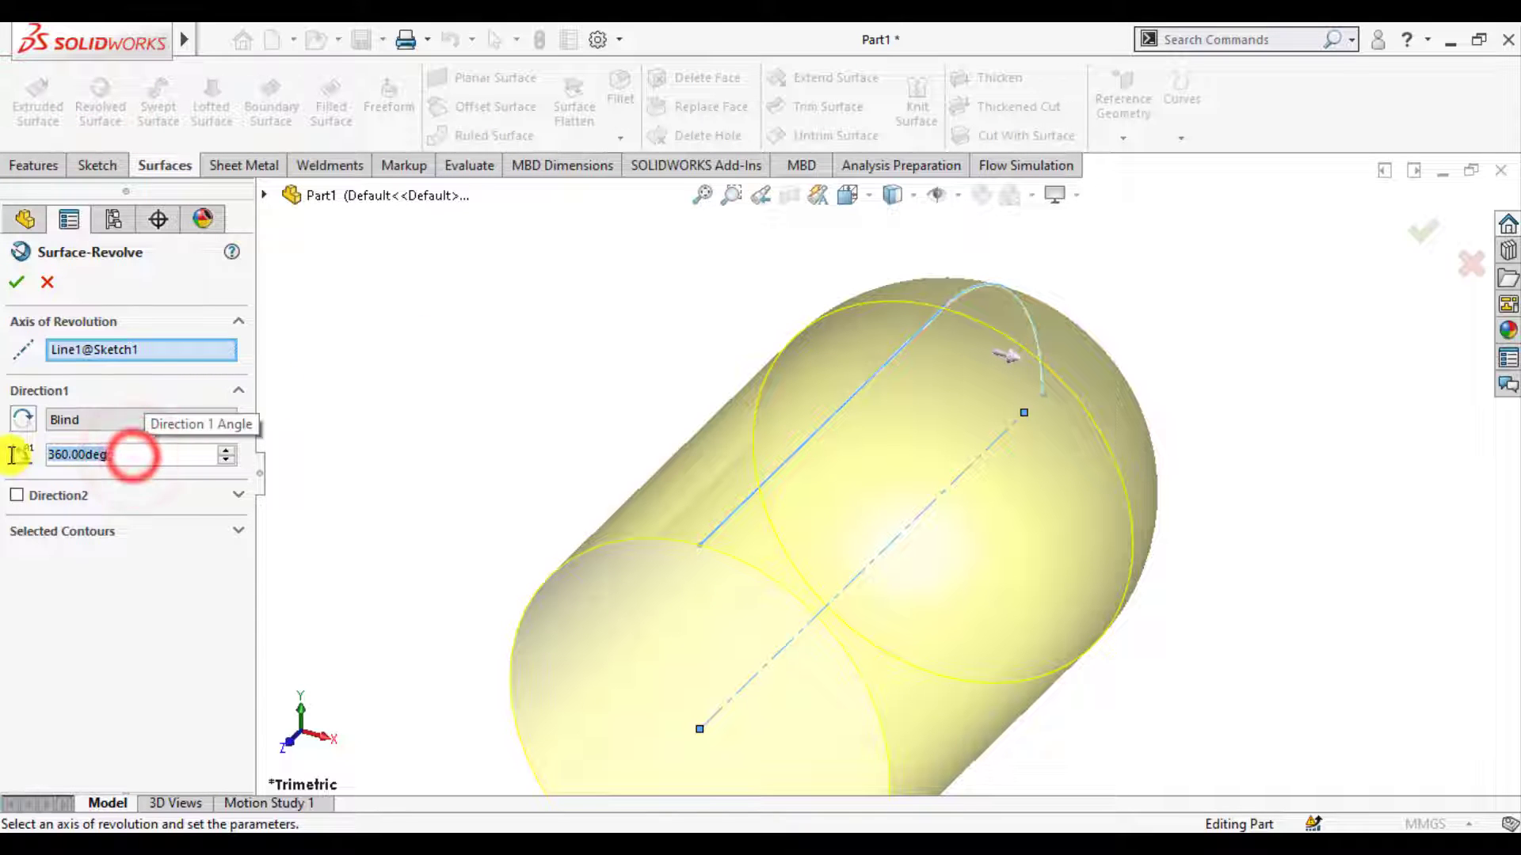
pyautogui.write('9')
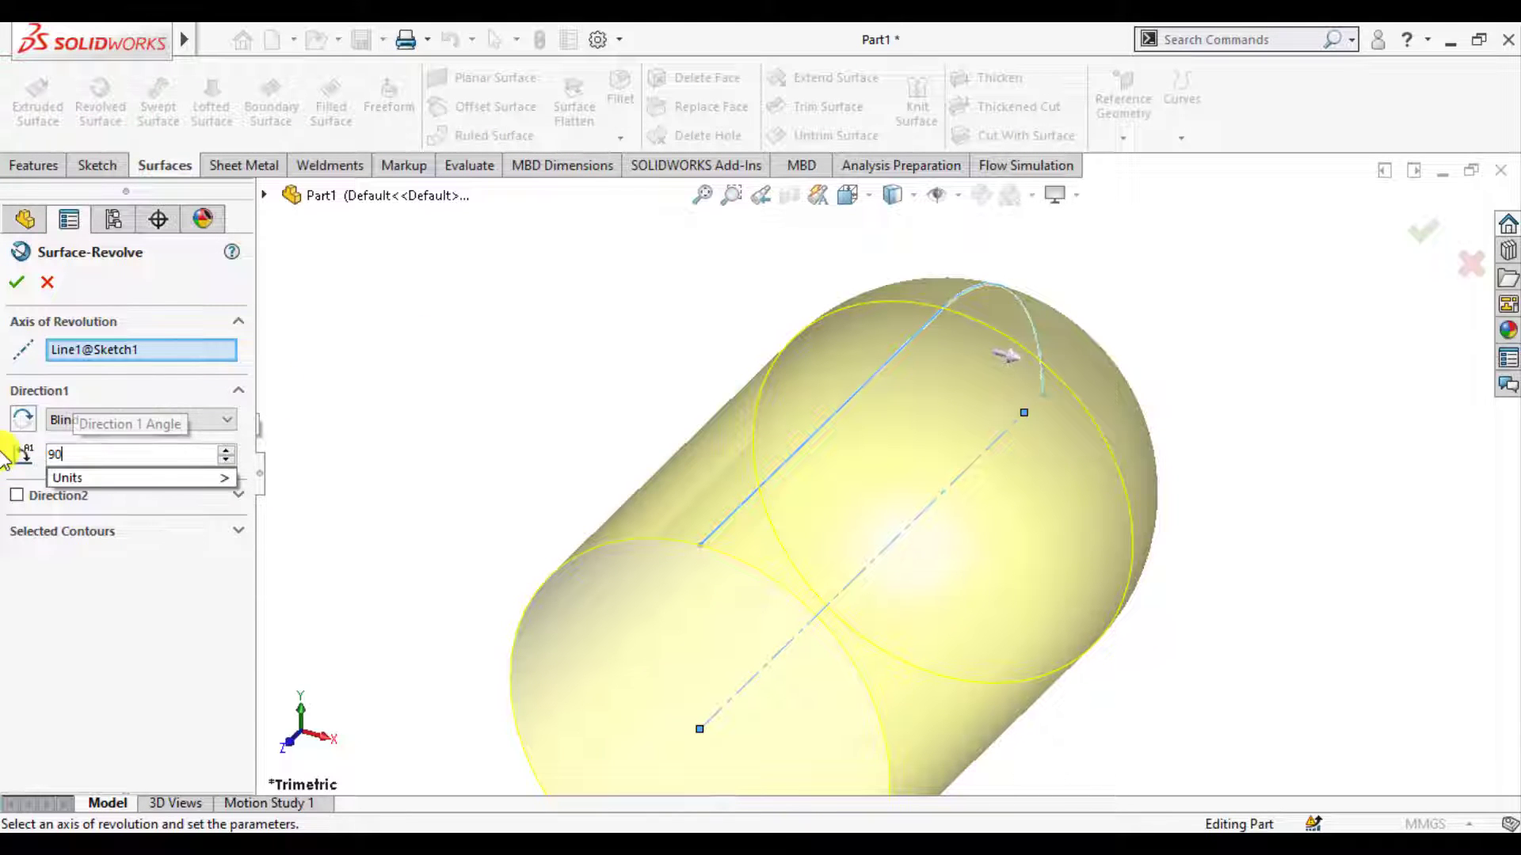
pyautogui.write('0')
pyautogui.press('Return')
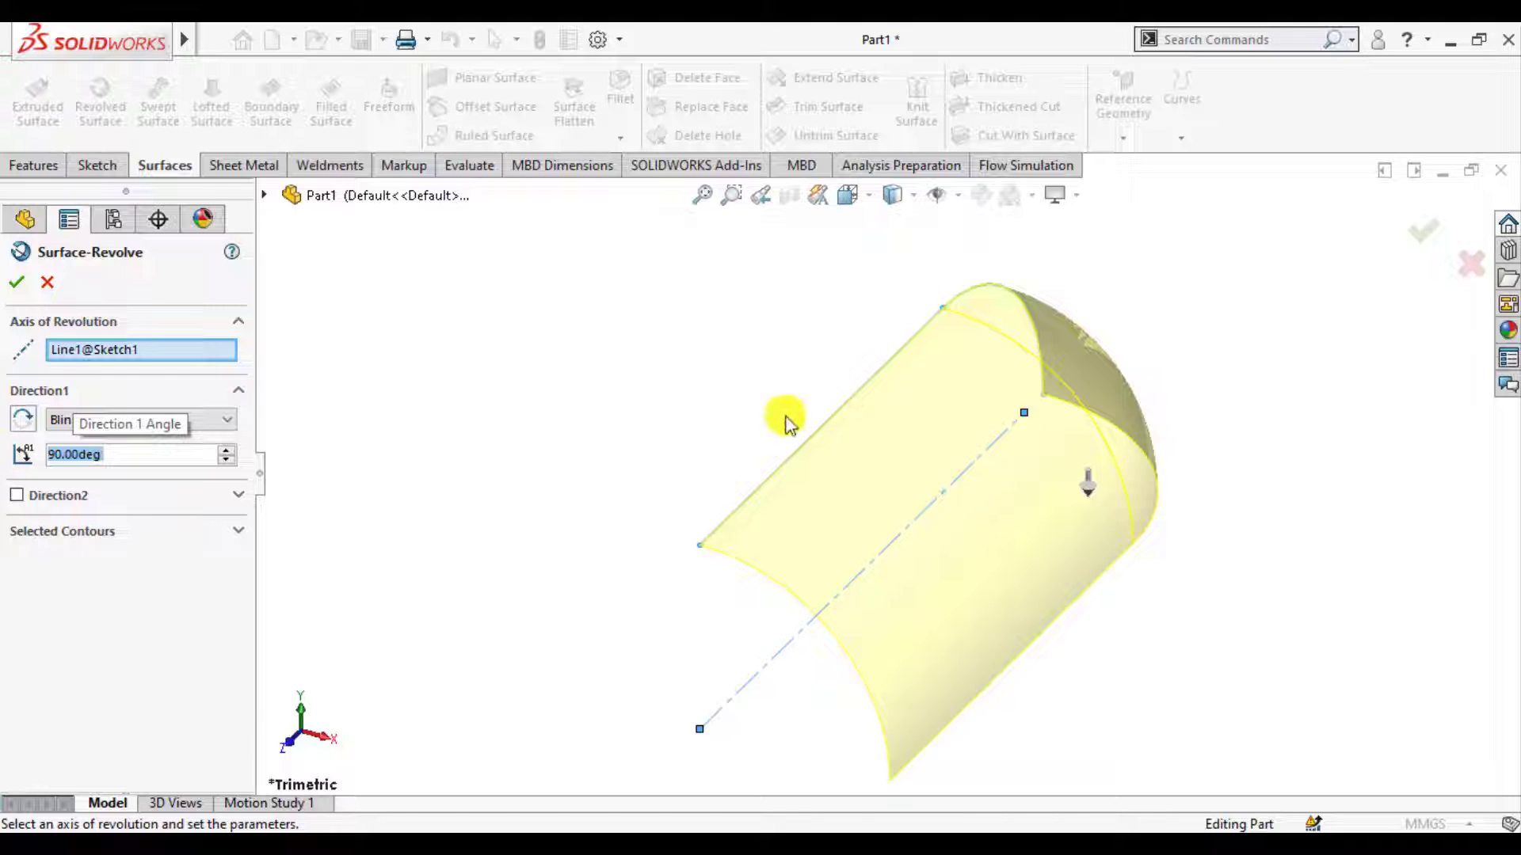
pyautogui.moveTo(771, 468)
pyautogui.mouseDown(button='middle')
pyautogui.moveTo(798, 451)
pyautogui.moveTo(716, 359)
pyautogui.moveTo(720, 394)
pyautogui.moveTo(710, 373)
pyautogui.moveTo(666, 367)
pyautogui.moveTo(746, 526)
pyautogui.moveTo(747, 353)
pyautogui.moveTo(787, 448)
pyautogui.moveTo(739, 411)
pyautogui.moveTo(699, 262)
pyautogui.moveTo(791, 322)
pyautogui.moveTo(673, 344)
pyautogui.mouseUp(button='middle')
pyautogui.click(22, 283)
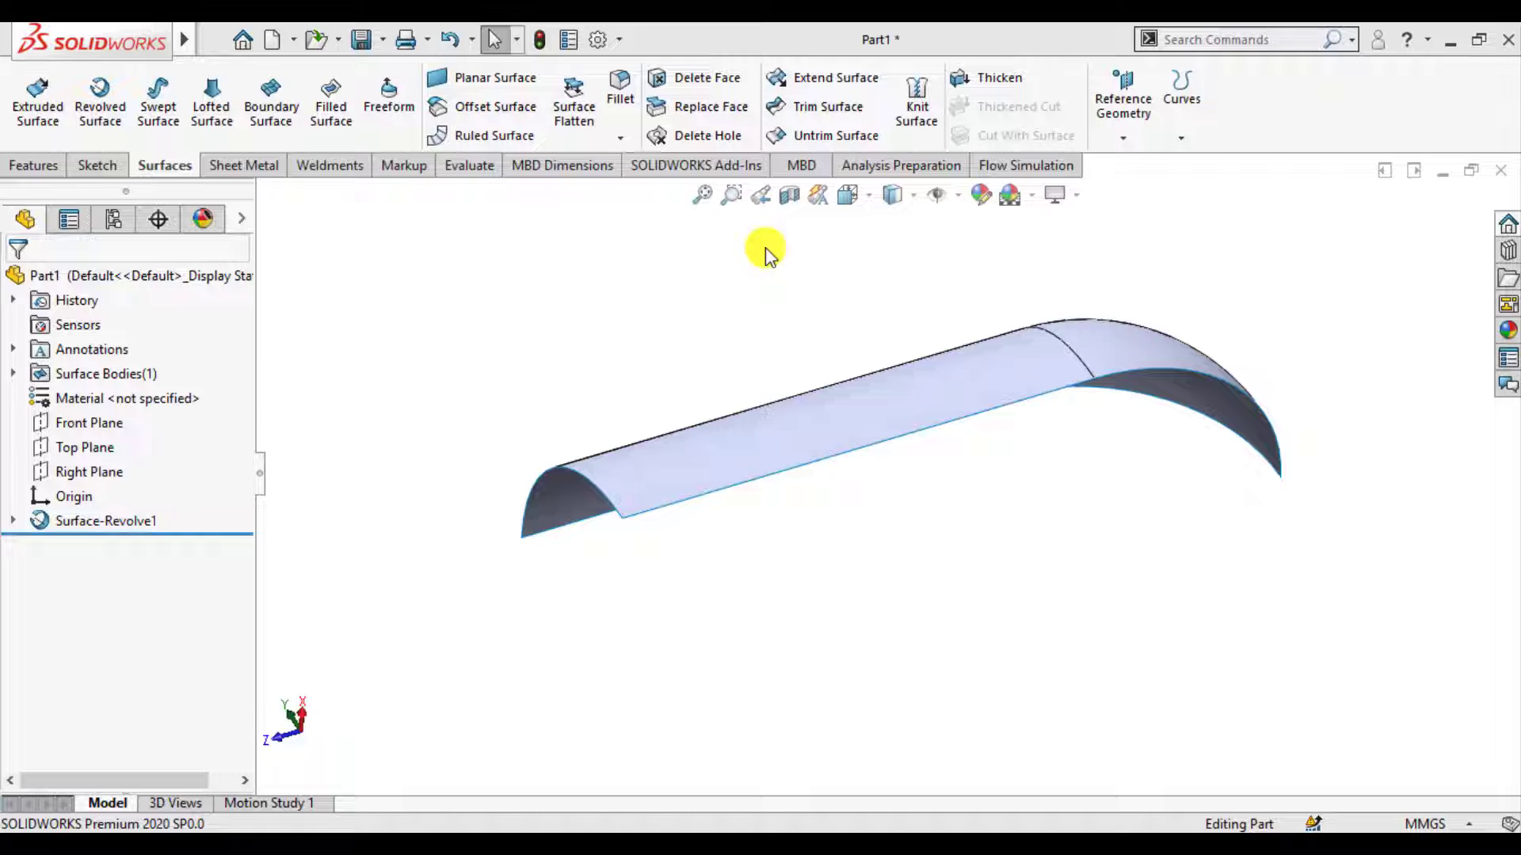
# Step: Load the SOLIDWORKS Simulation add-in
pyautogui.click(695, 166)
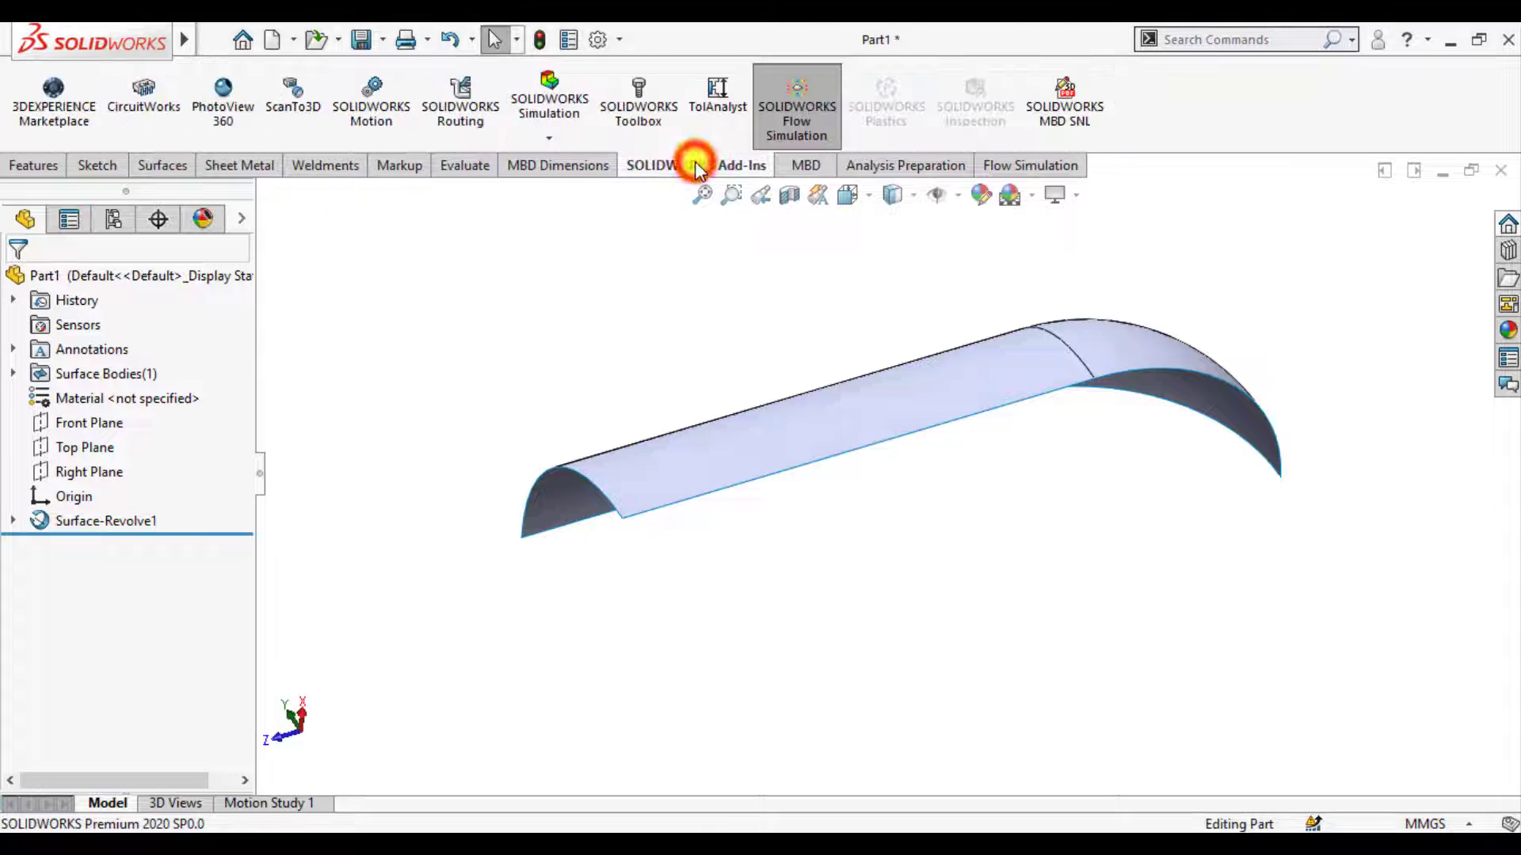
pyautogui.click(548, 138)
pyautogui.click(583, 217)
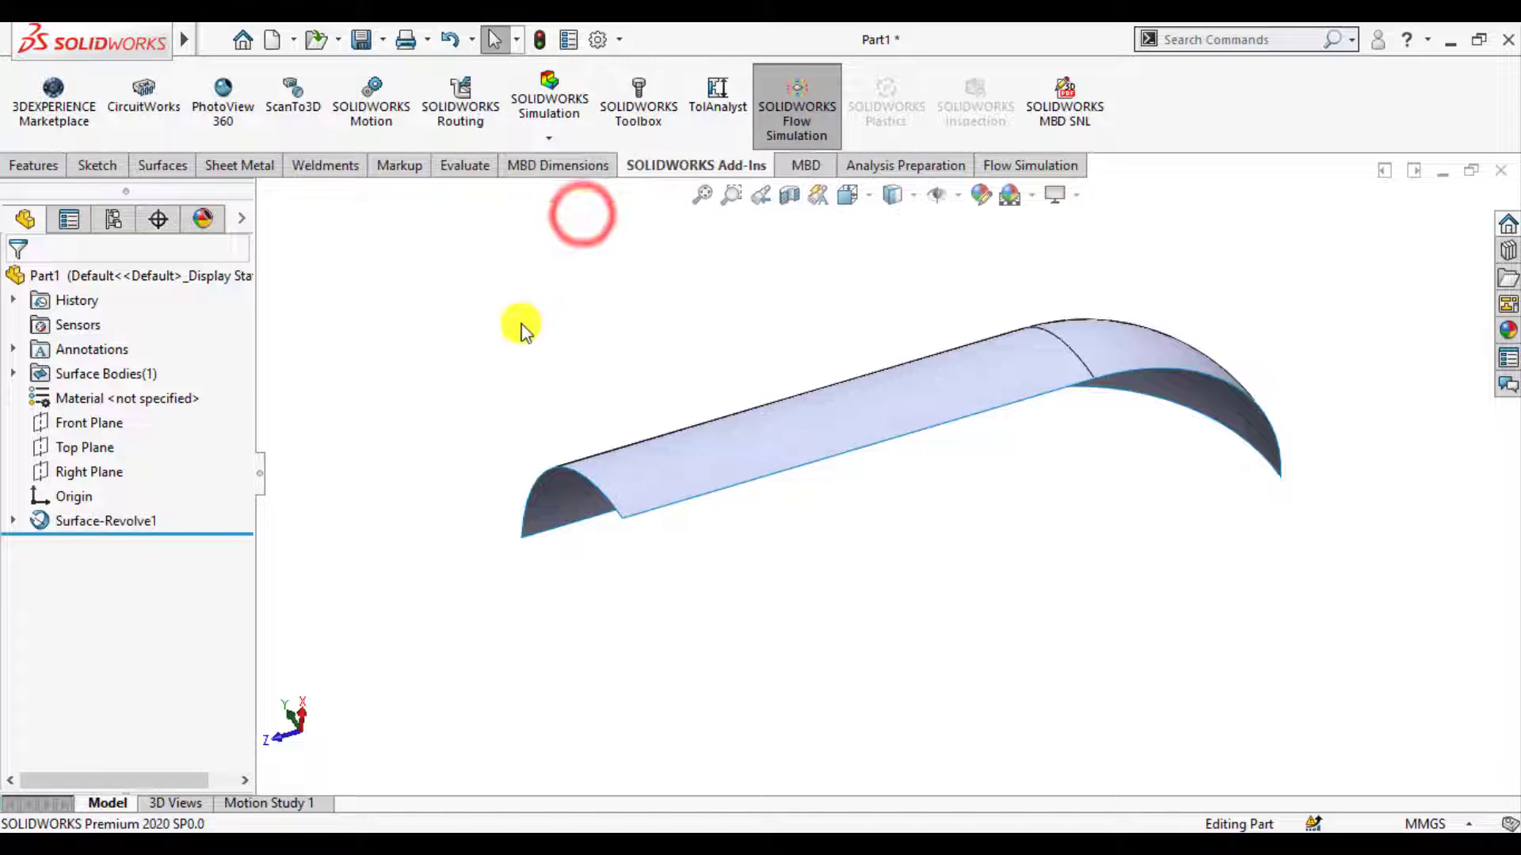
# Step: Create a static simulation study named Storage Tank
pyautogui.click(802, 165)
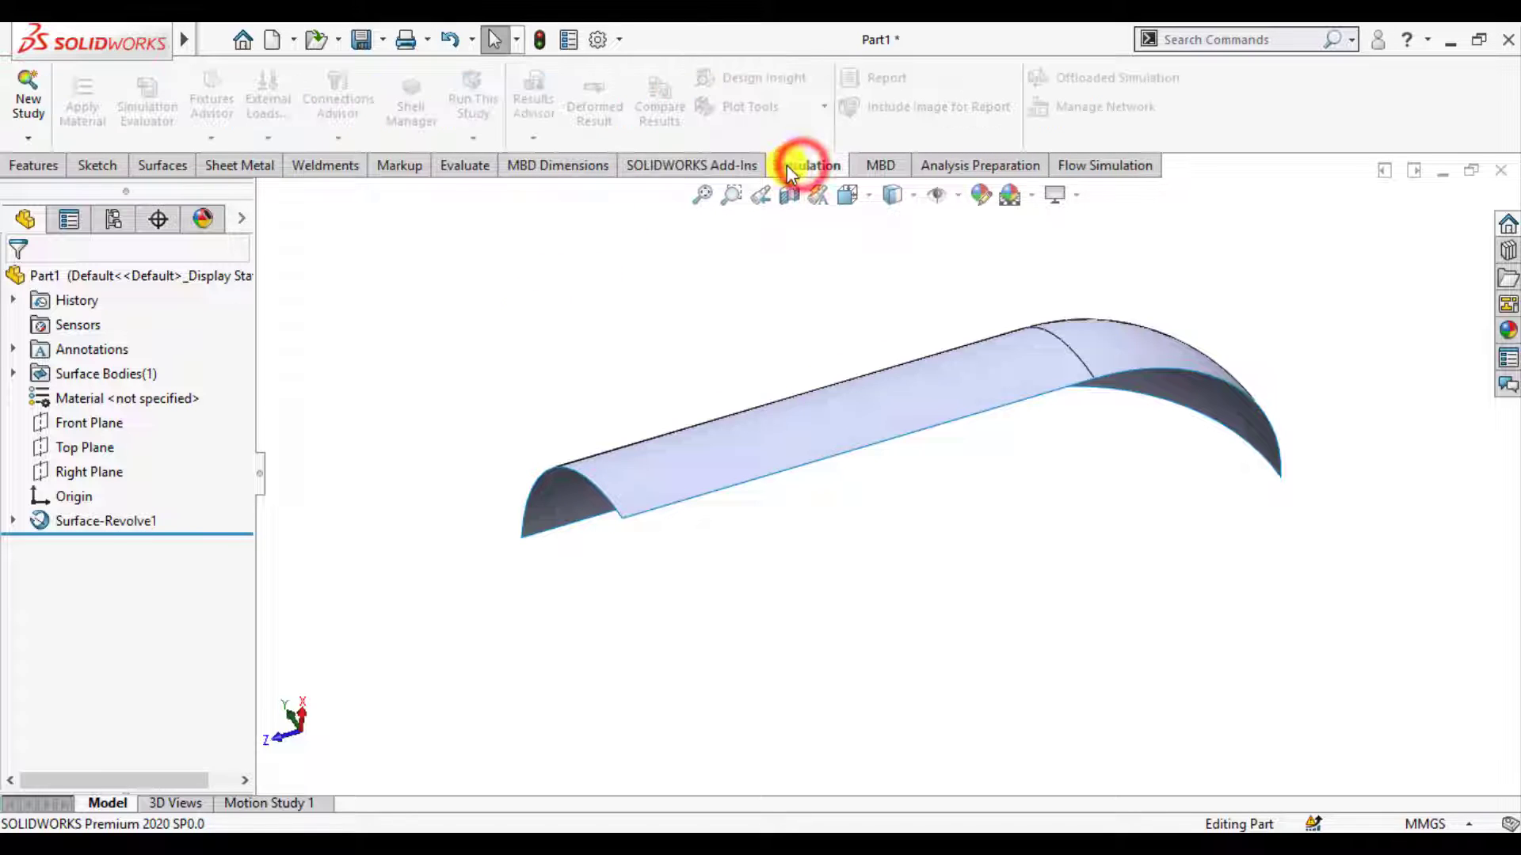
pyautogui.click(28, 88)
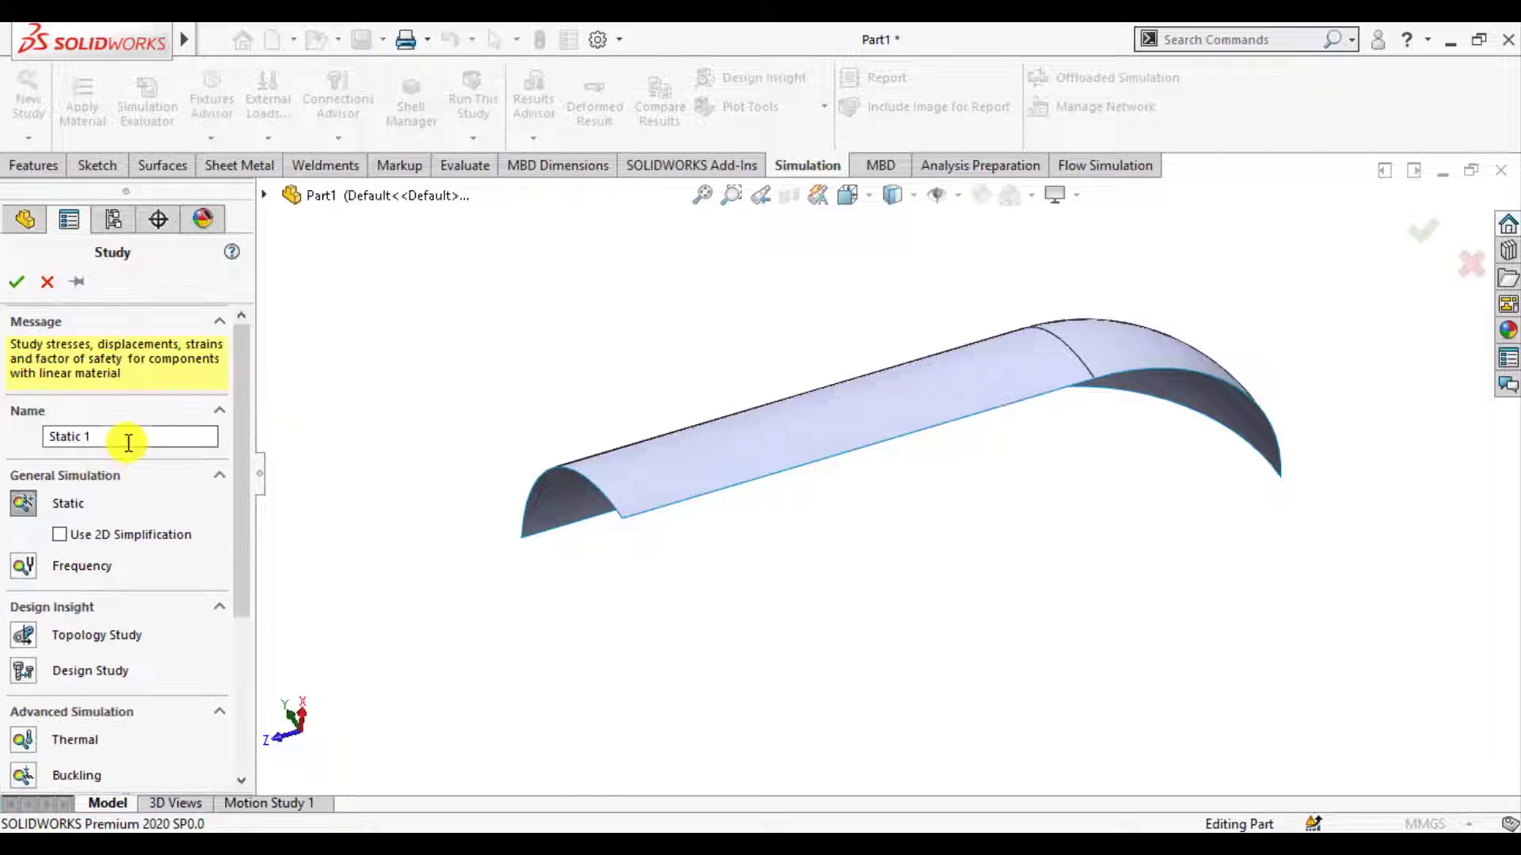
pyautogui.moveTo(45, 436); pyautogui.dragTo(94, 433)
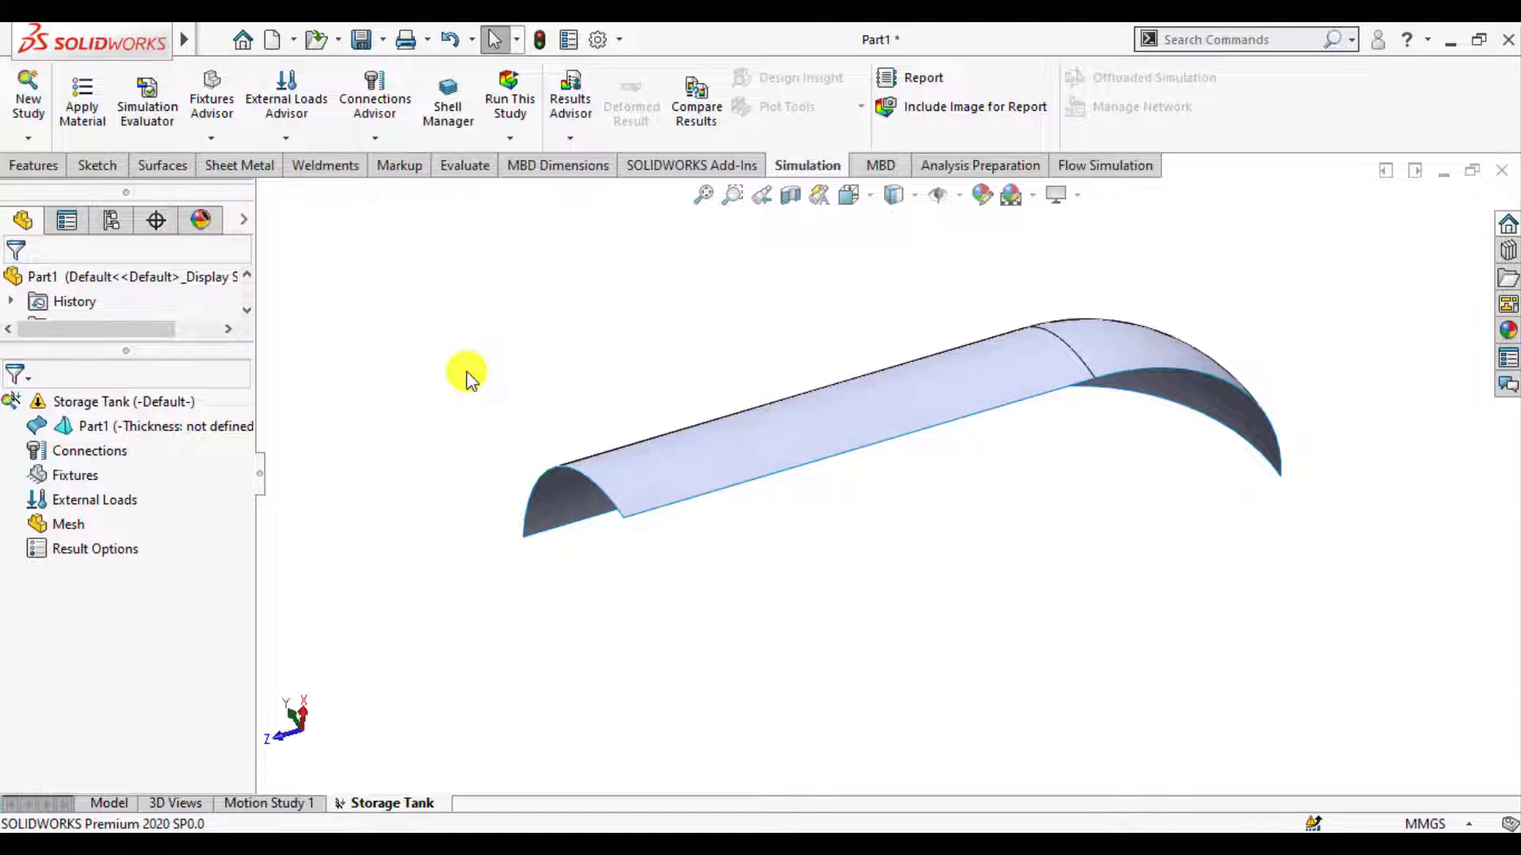
# Step: Define the surface body in the study as a thin shell with a thickness of 18 mm
pyautogui.rightClick(195, 438)
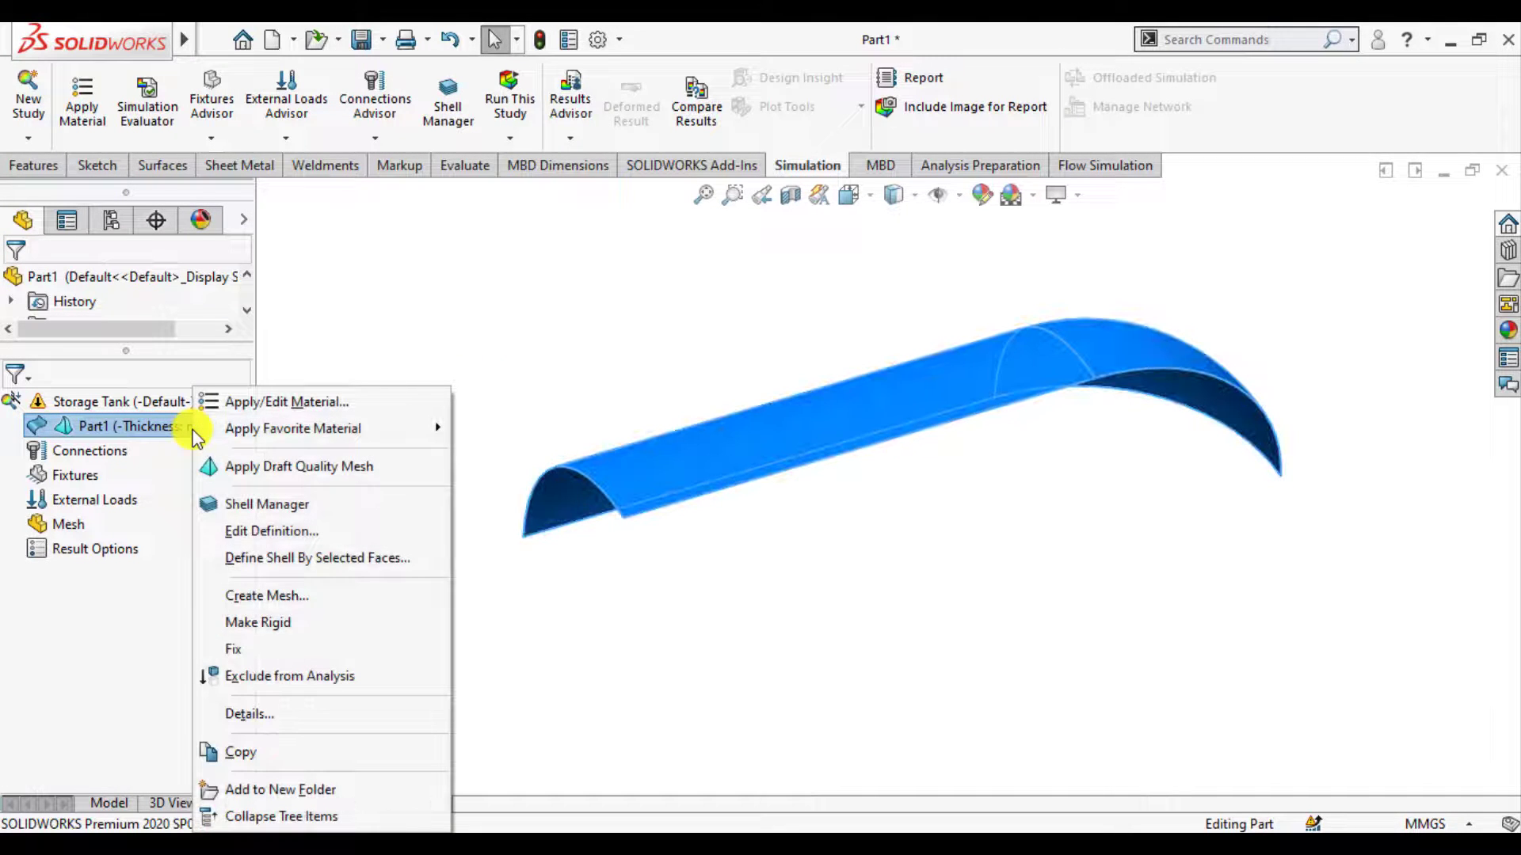
pyautogui.click(254, 533)
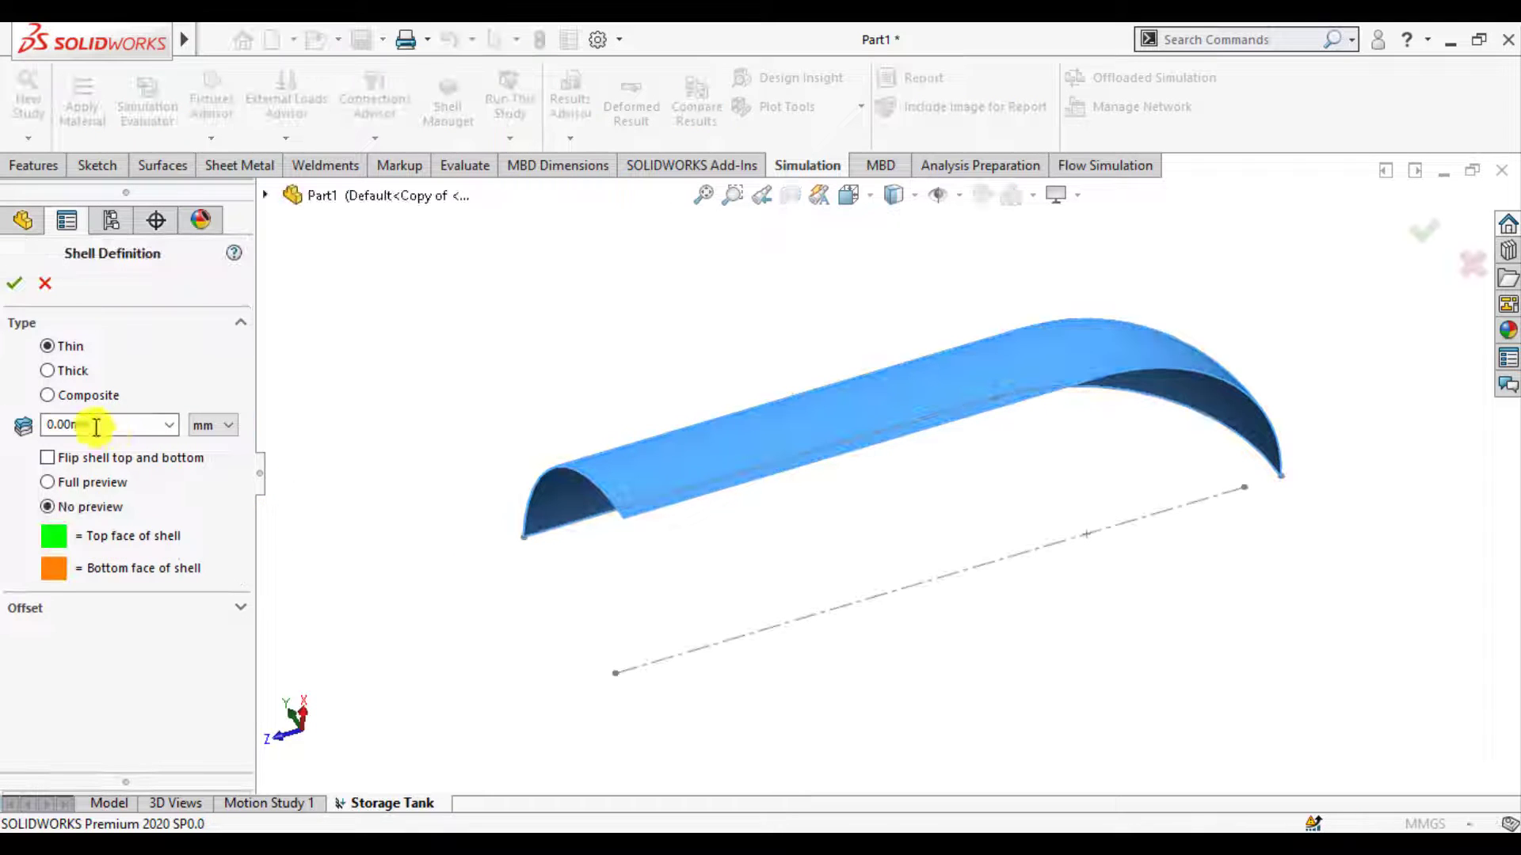
pyautogui.doubleClick(99, 425)
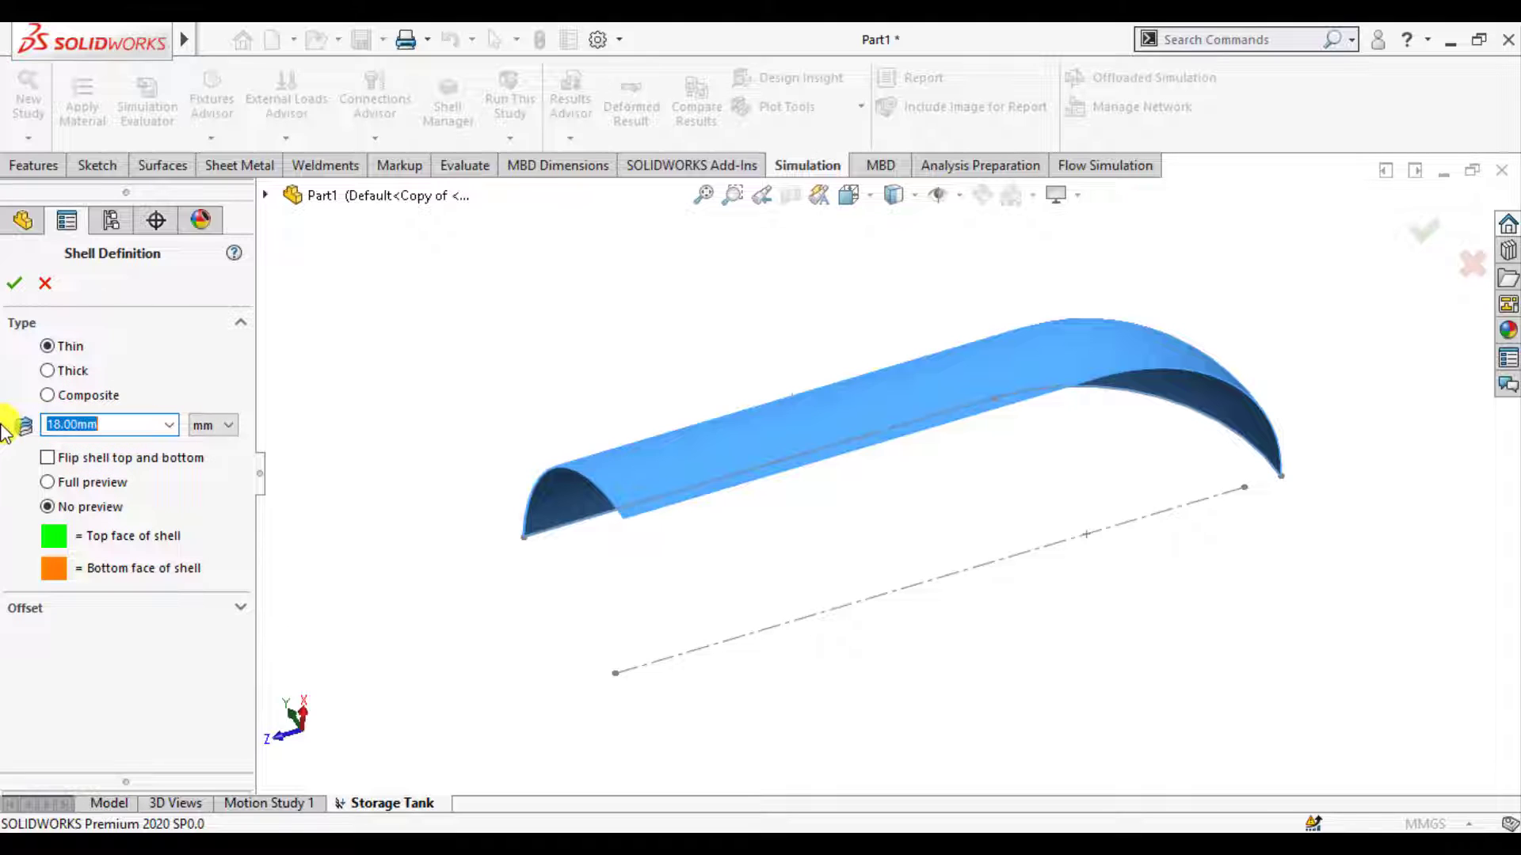
pyautogui.click(11, 283)
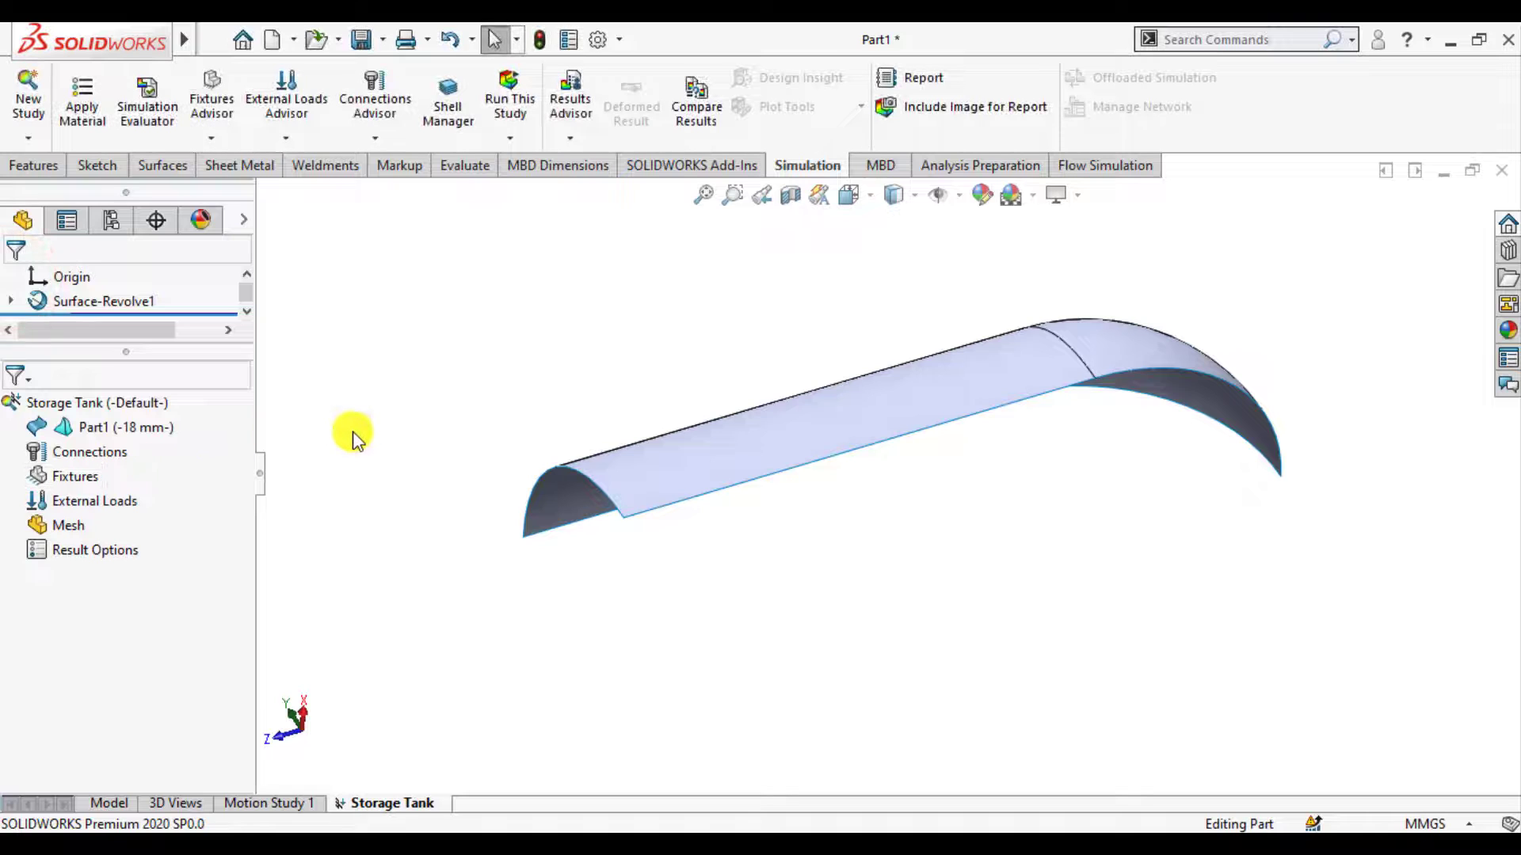
# Step: Apply the Alloy Steel material to the shell body in the study
pyautogui.rightClick(102, 430)
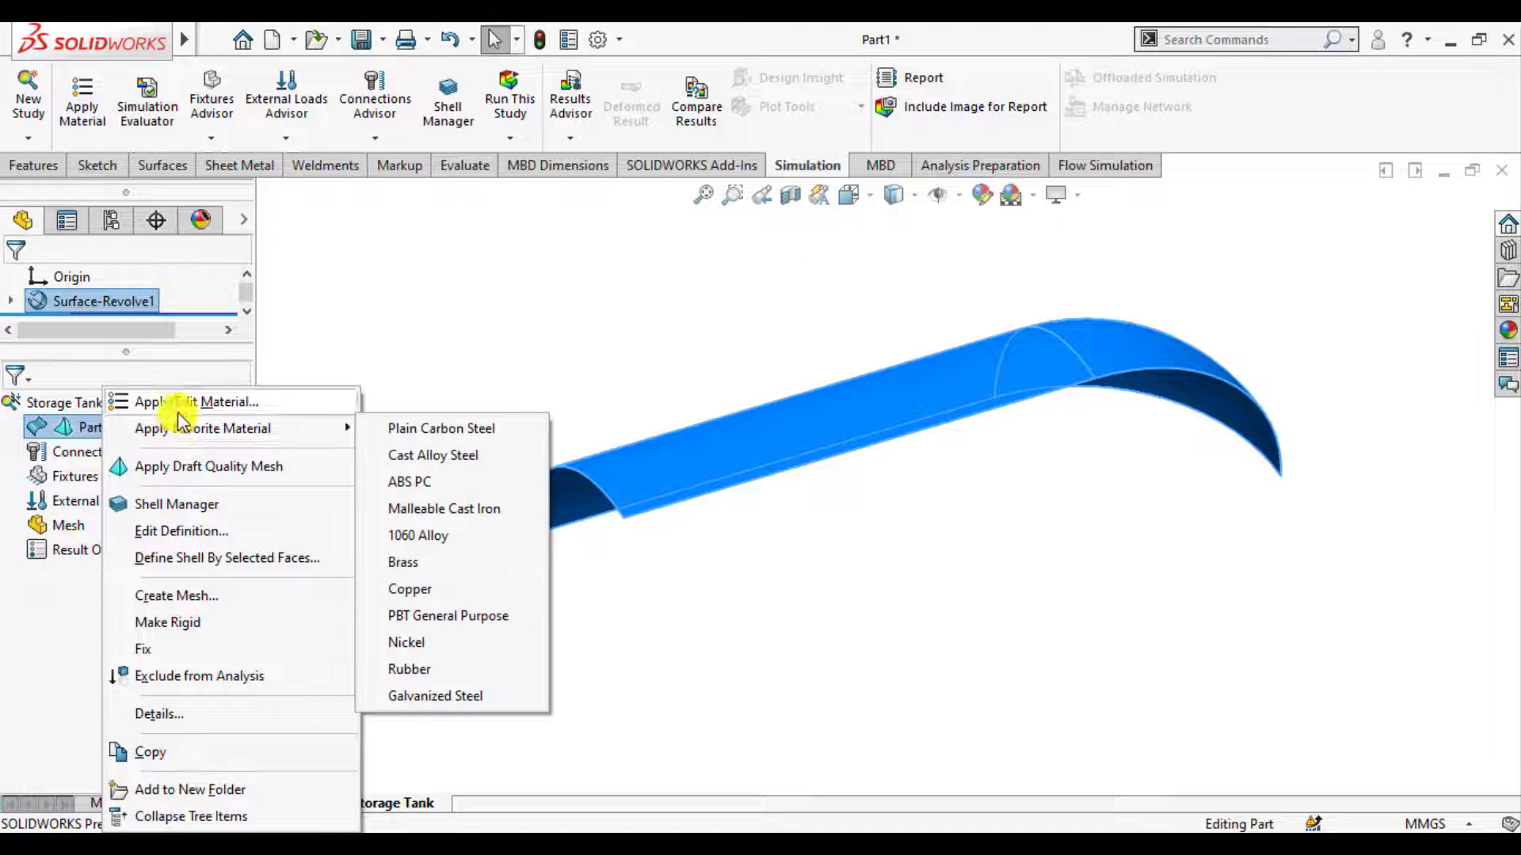
pyautogui.click(186, 405)
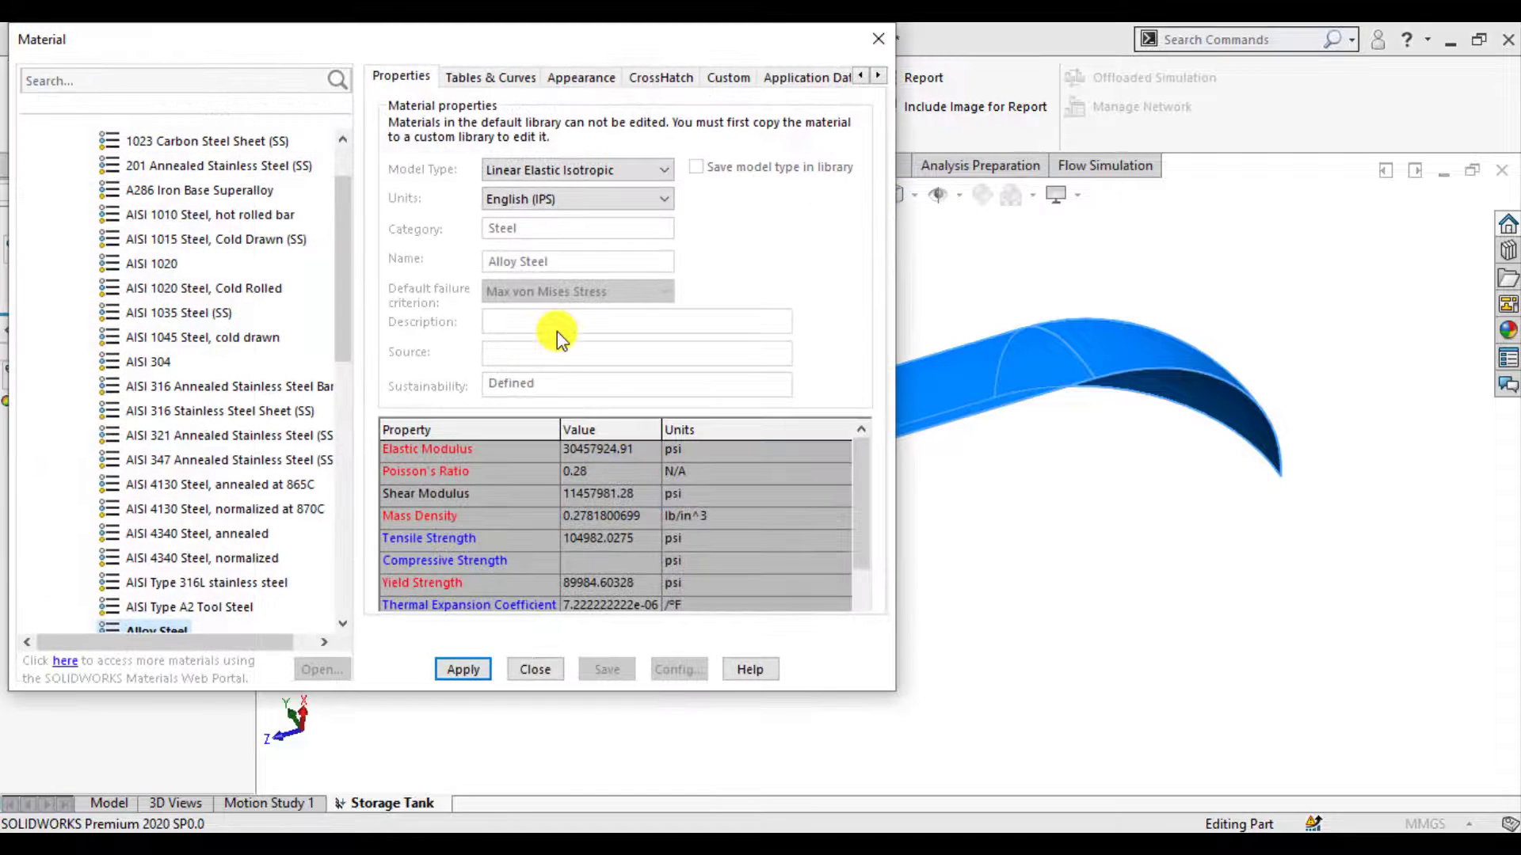
pyautogui.scroll(-1, 198, 405)
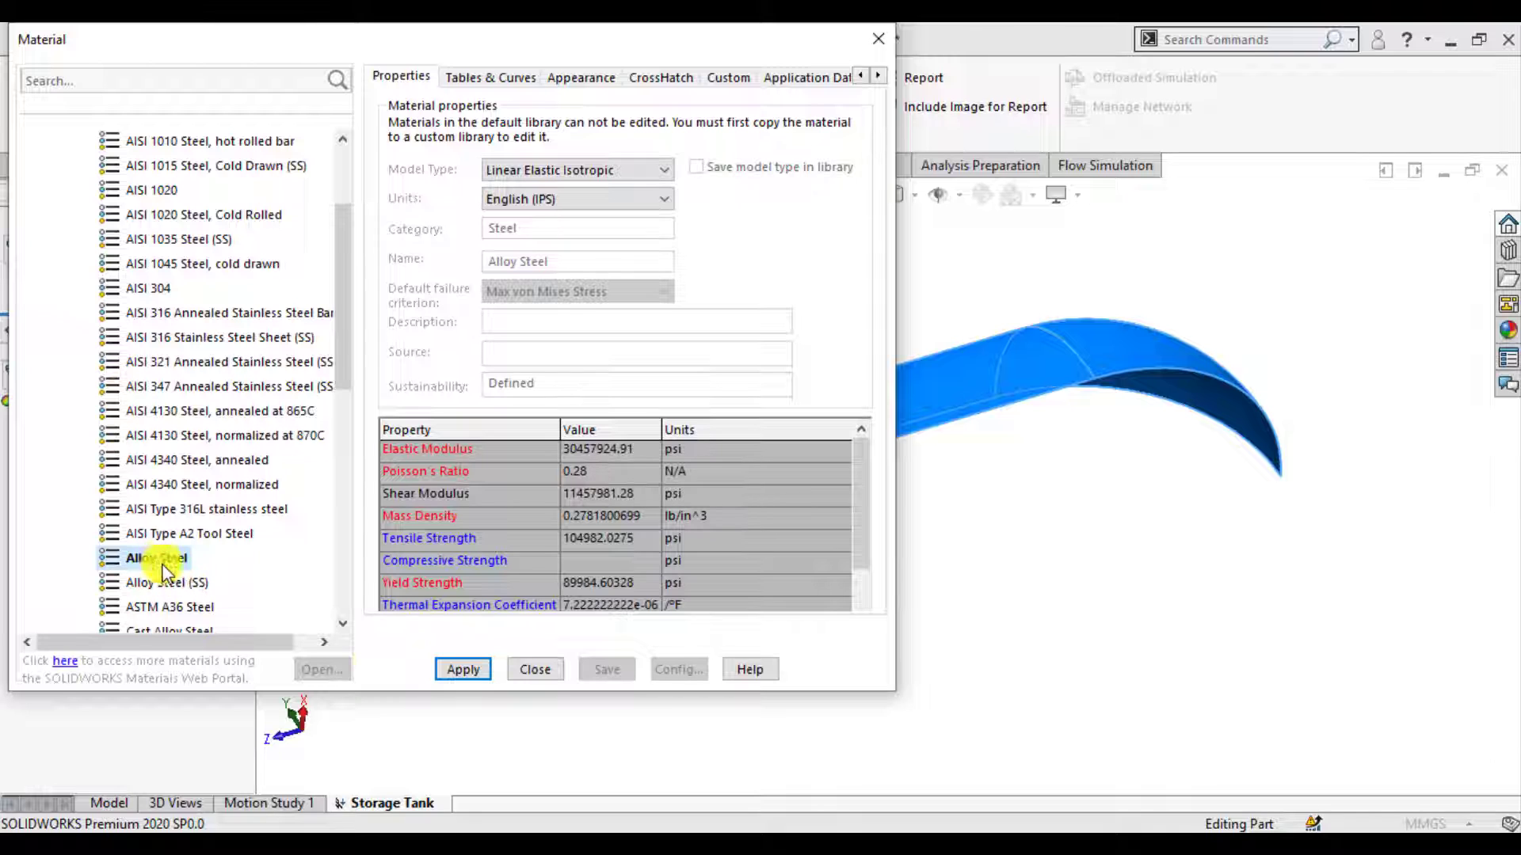
pyautogui.click(451, 672)
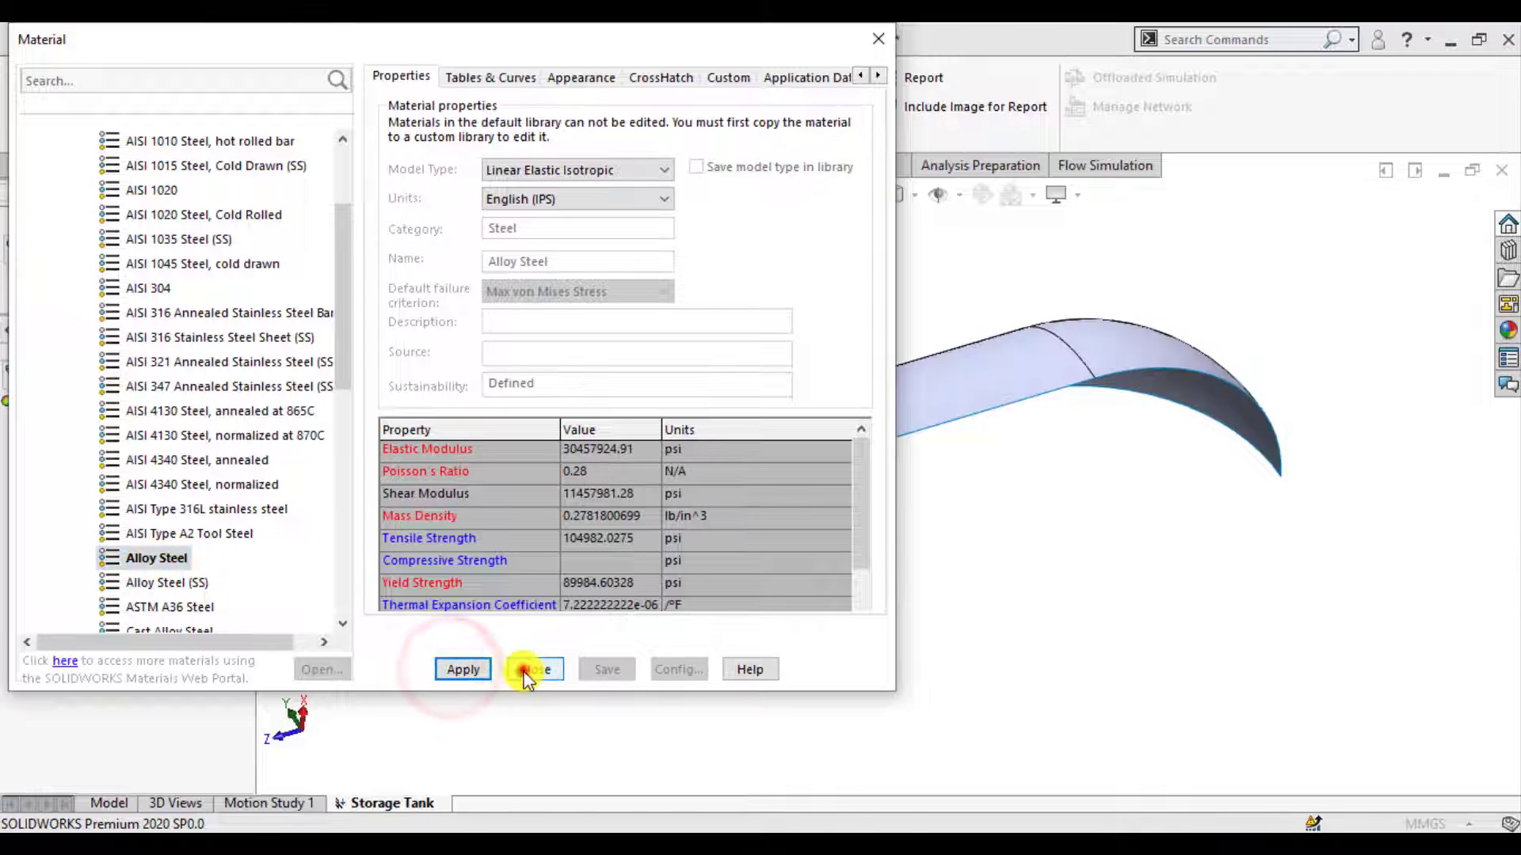
pyautogui.click(529, 670)
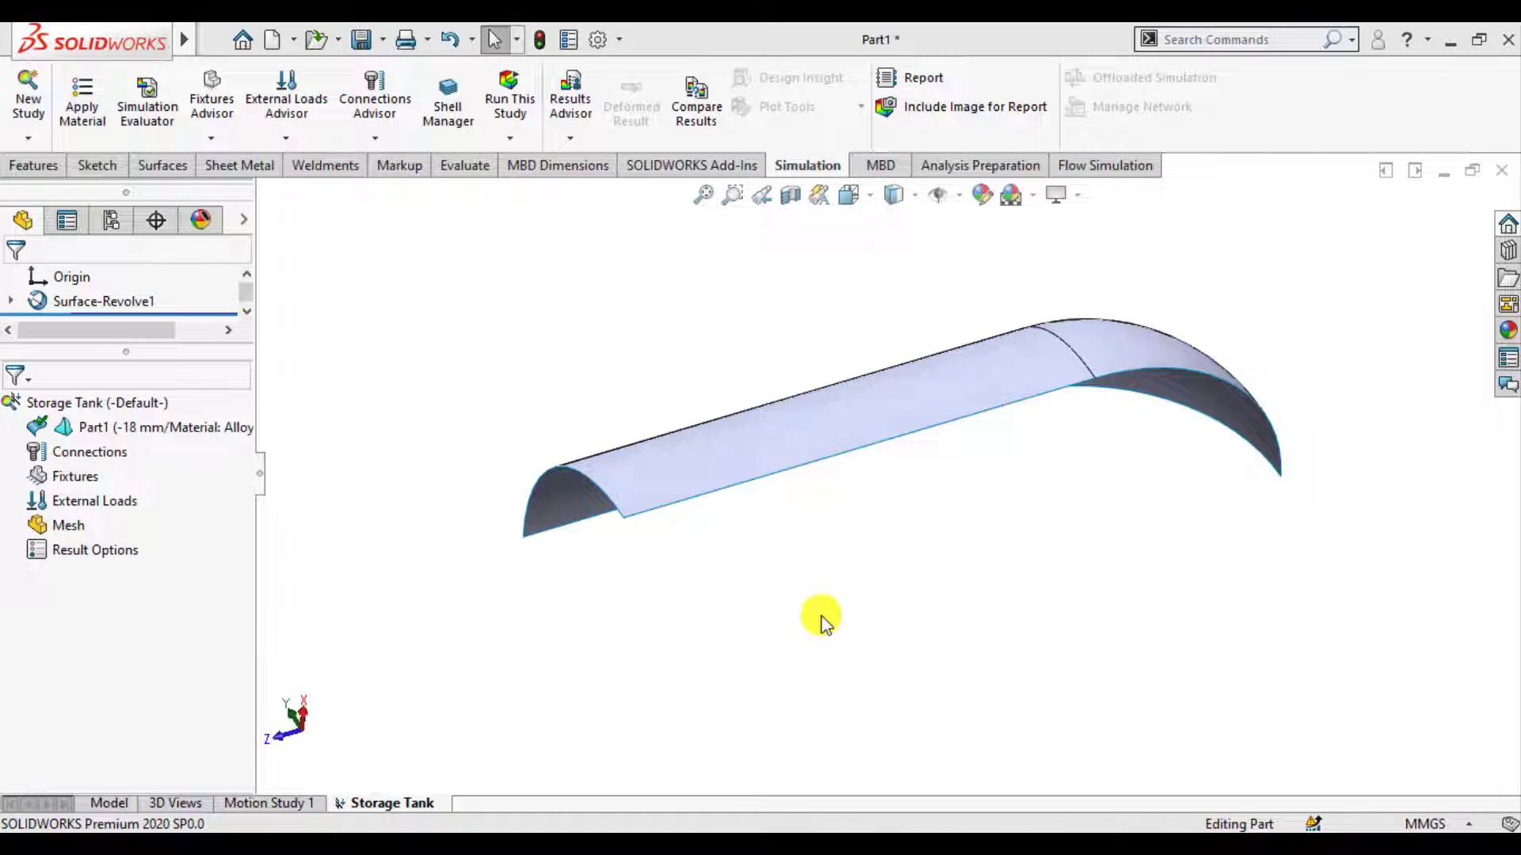
# Step: Add an advanced Symmetry fixture to the cylinder's two straight edges and the curved edge at its open end
pyautogui.rightClick(67, 487)
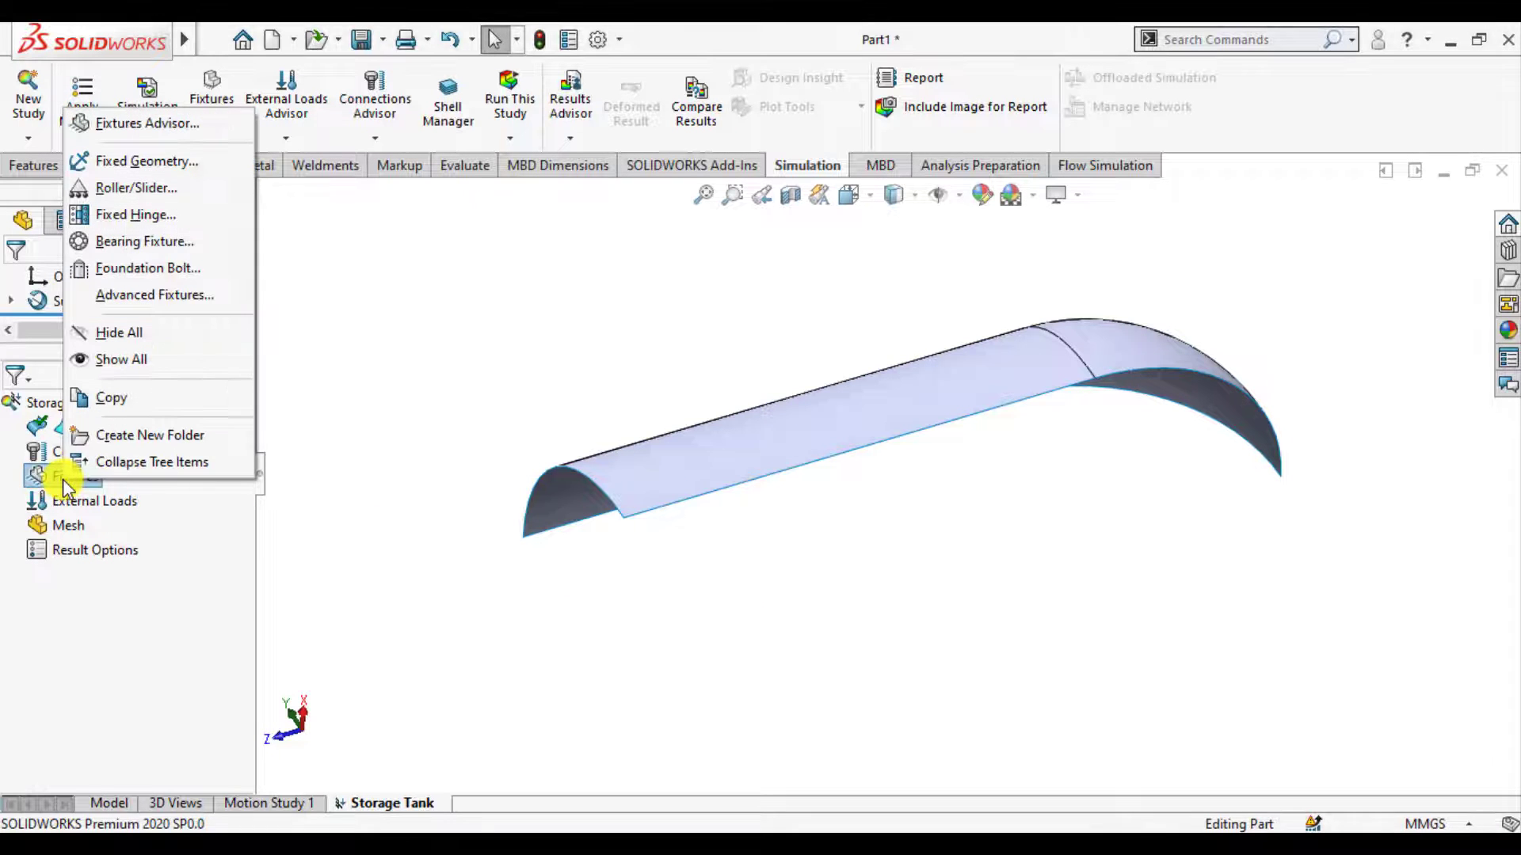
pyautogui.click(149, 161)
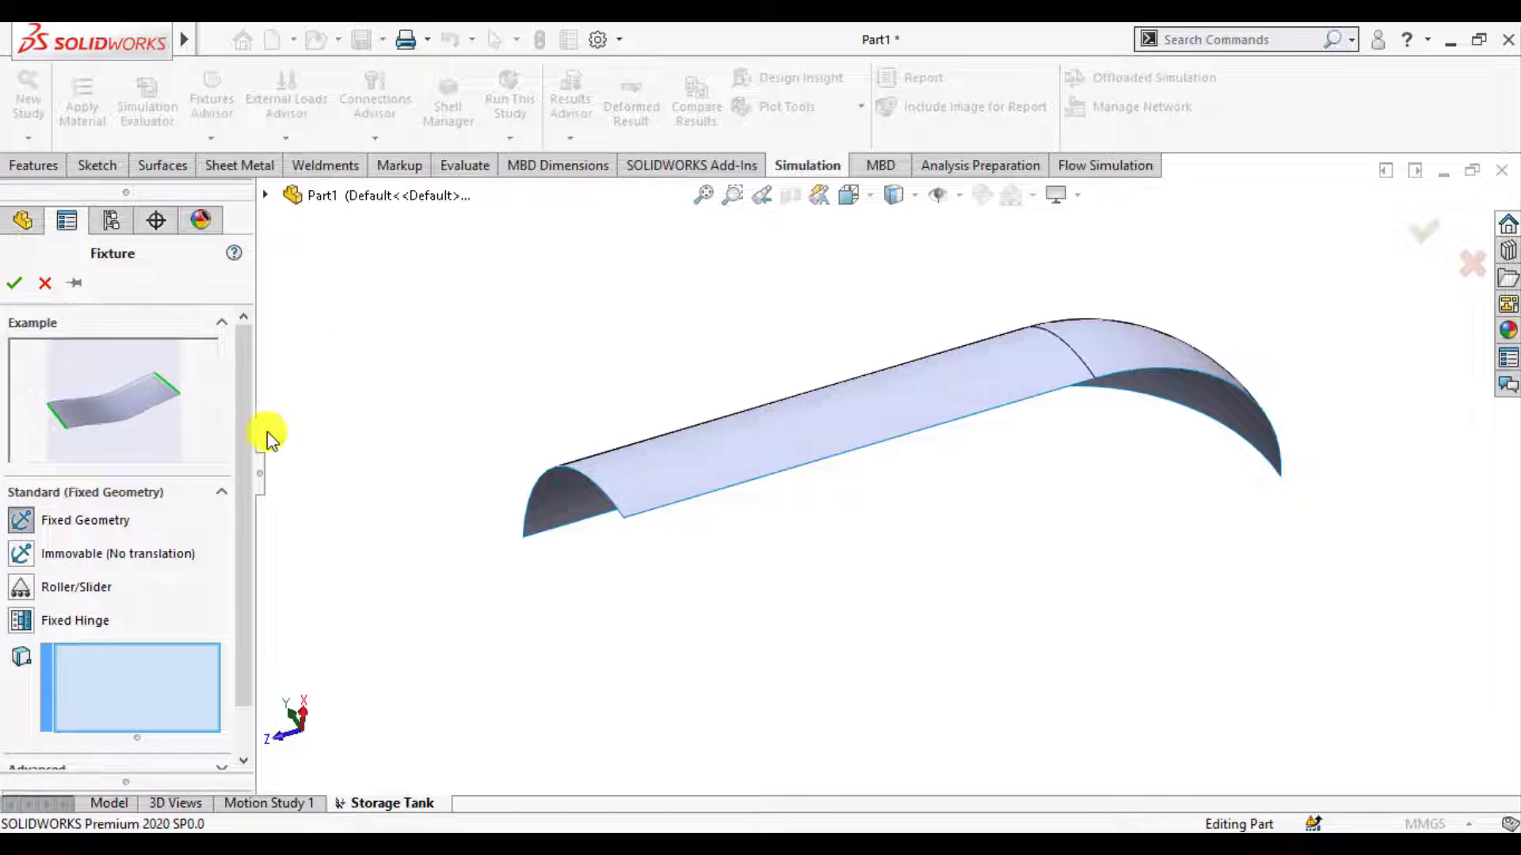
pyautogui.moveTo(248, 479); pyautogui.dragTo(247, 515)
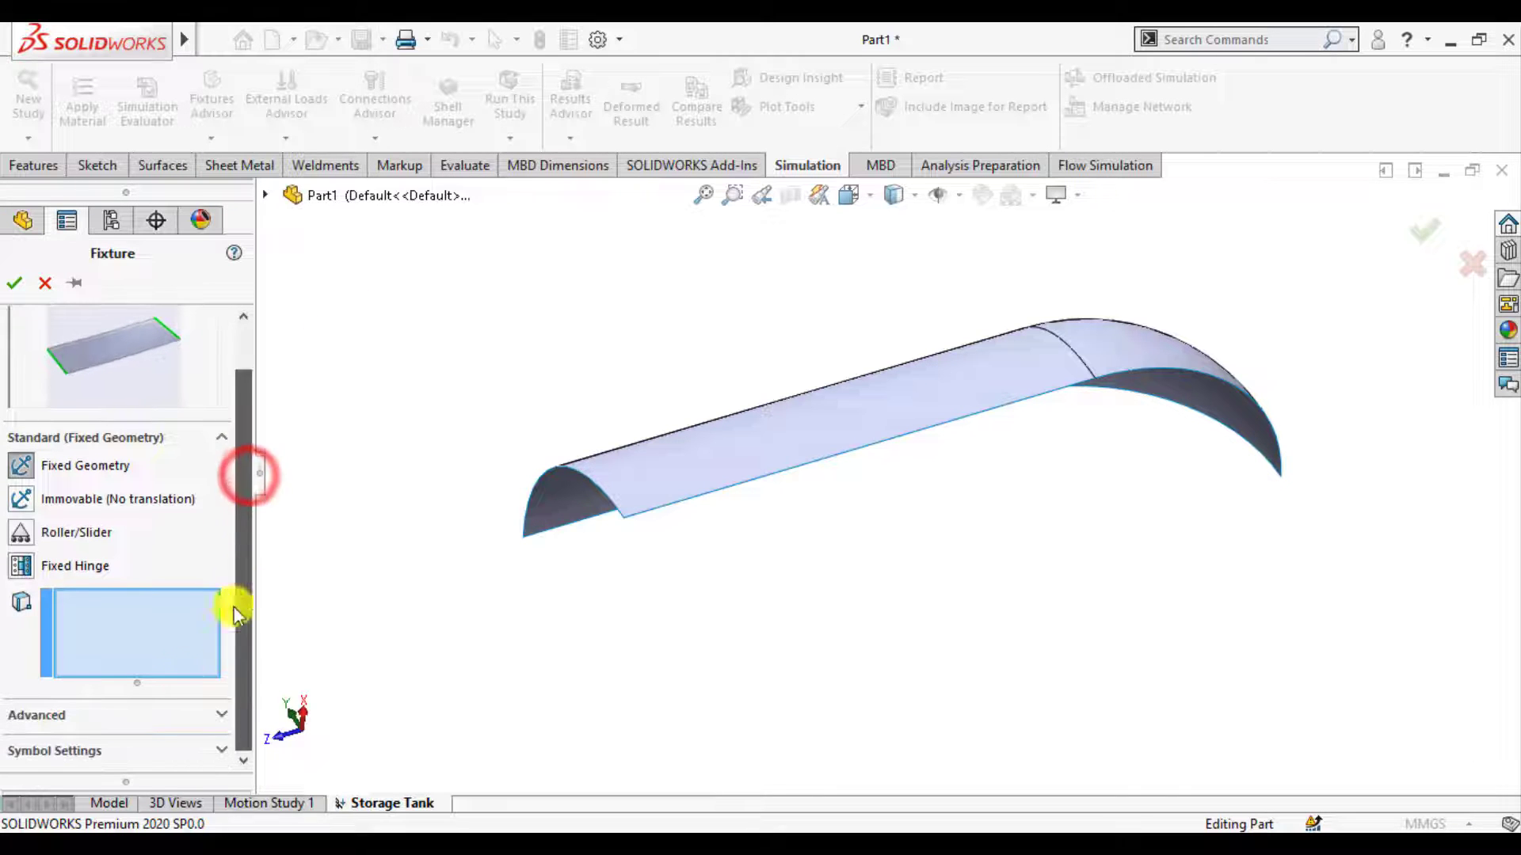
pyautogui.click(76, 716)
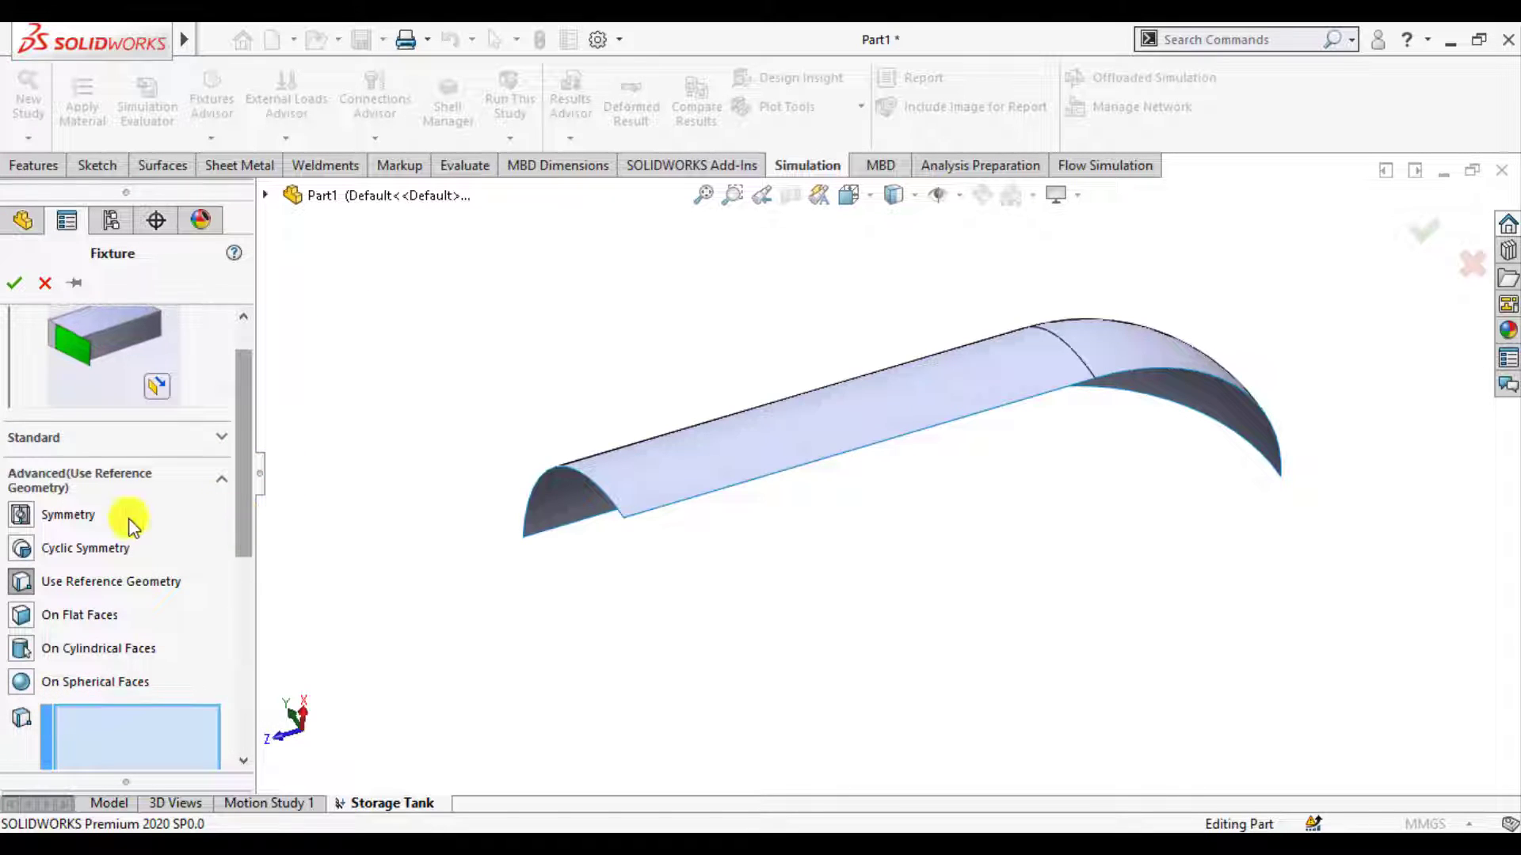
pyautogui.click(23, 516)
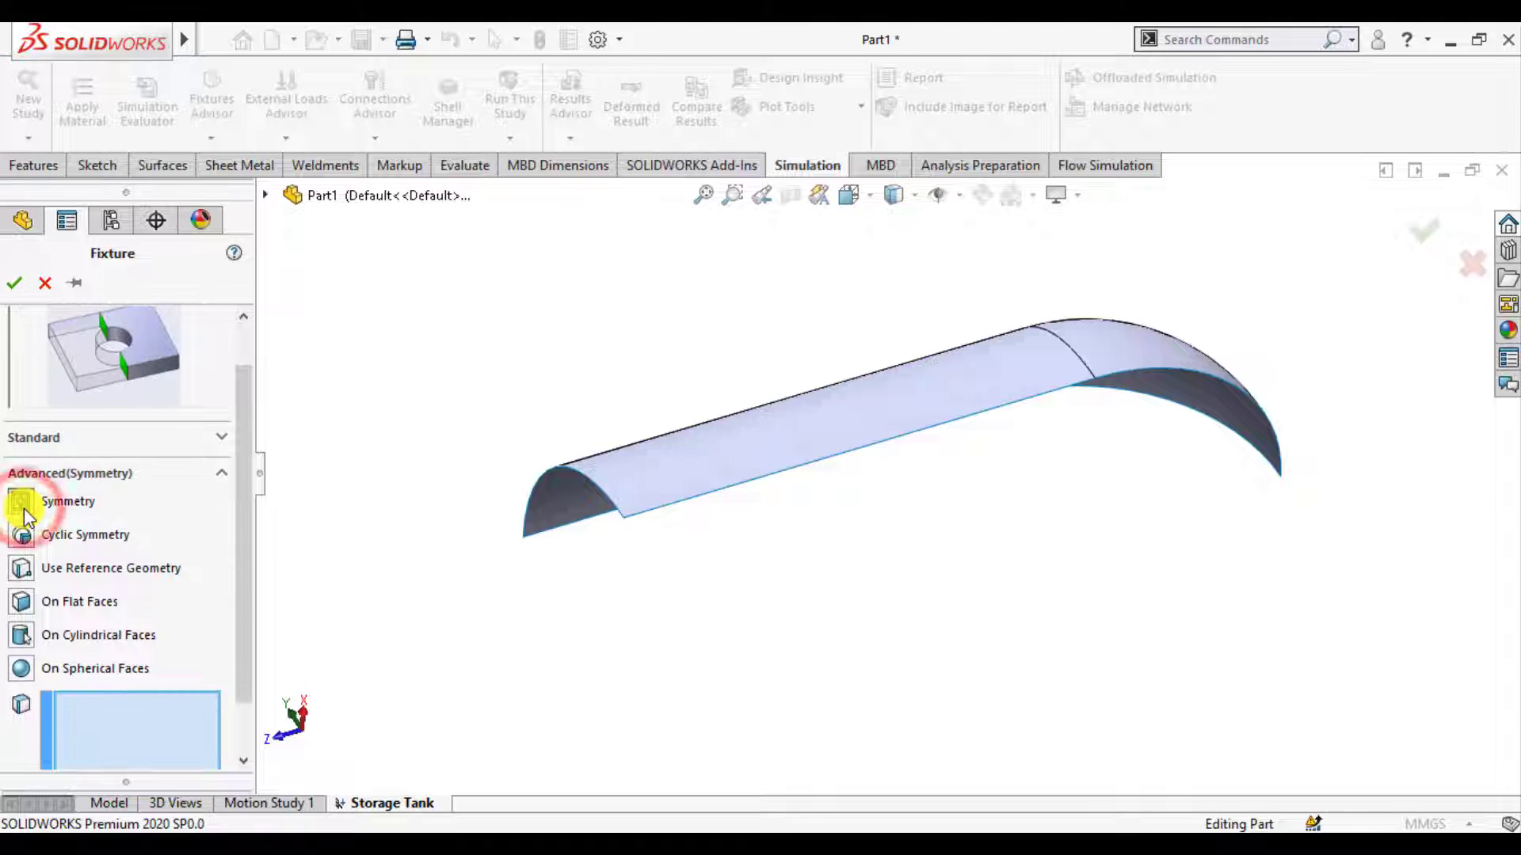
pyautogui.click(706, 497)
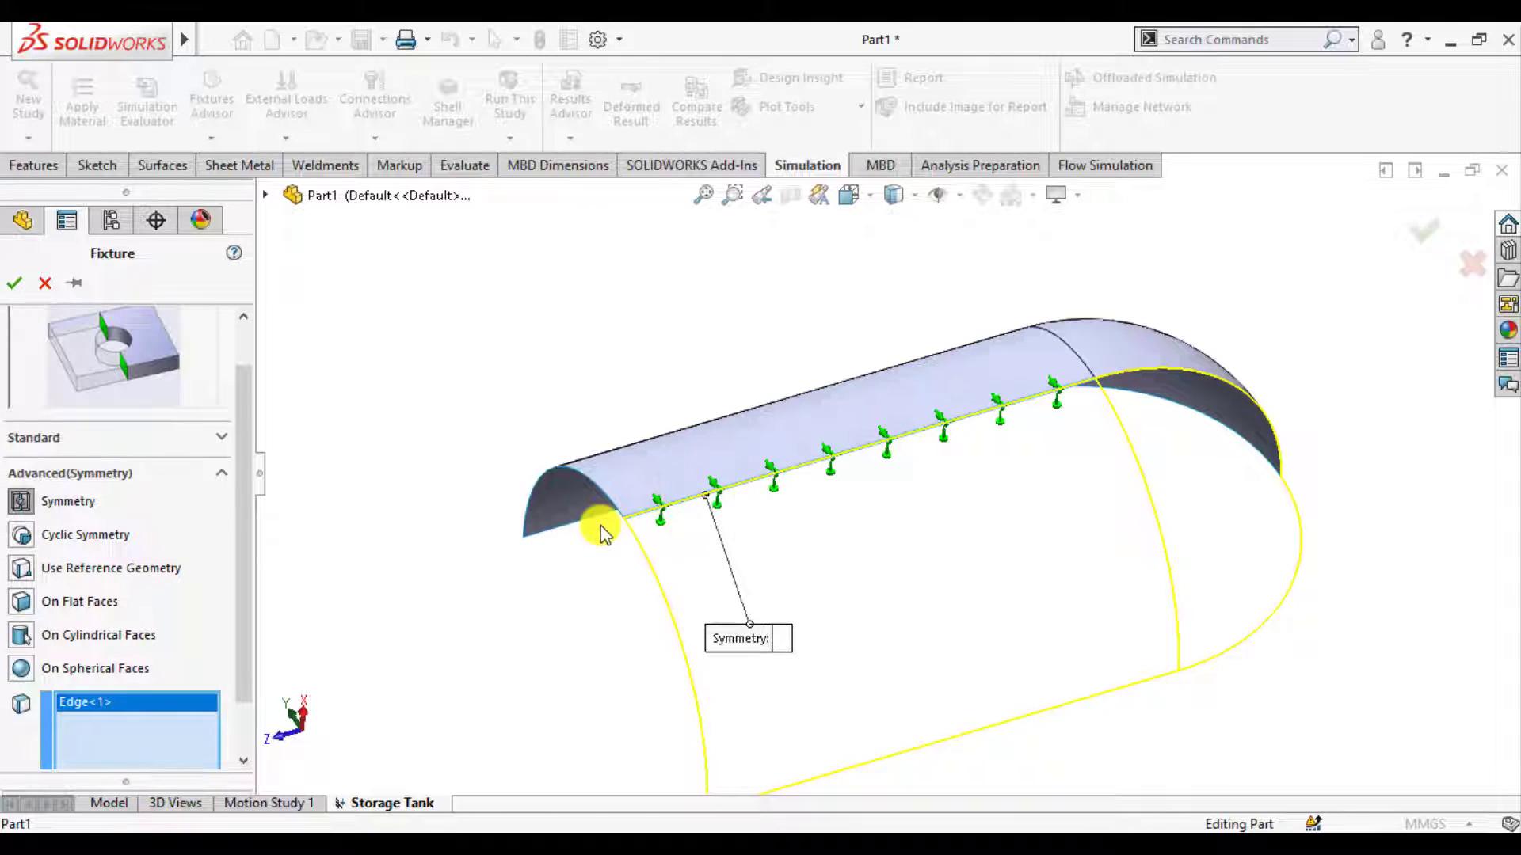
pyautogui.moveTo(602, 532); pyautogui.dragTo(668, 611, button='middle')
pyautogui.click(782, 488)
pyautogui.moveTo(572, 604); pyautogui.dragTo(431, 538, button='middle')
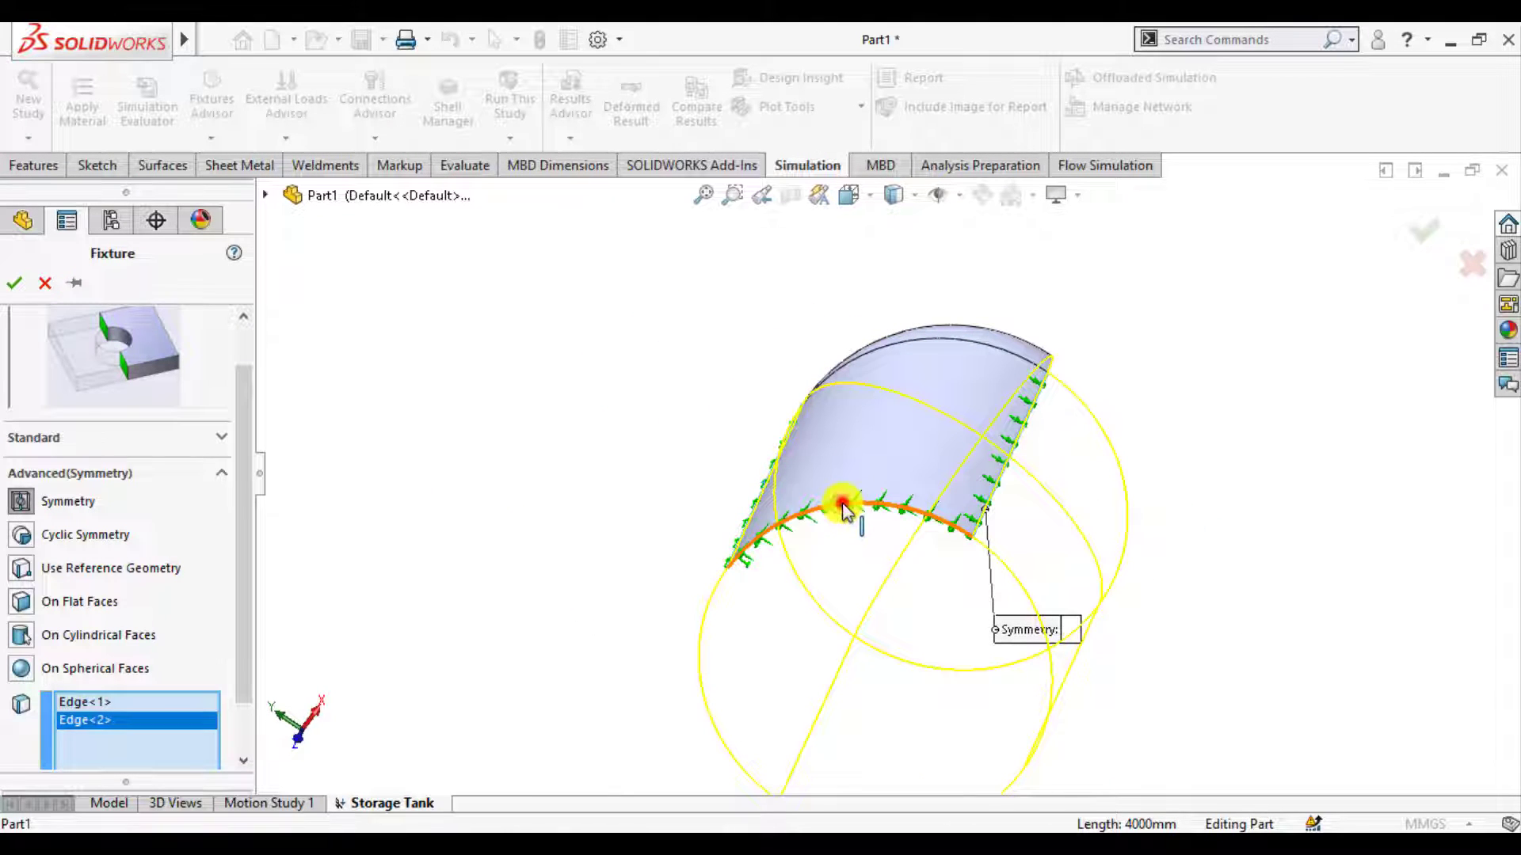
pyautogui.click(842, 507)
pyautogui.moveTo(832, 509); pyautogui.dragTo(792, 556, button='middle')
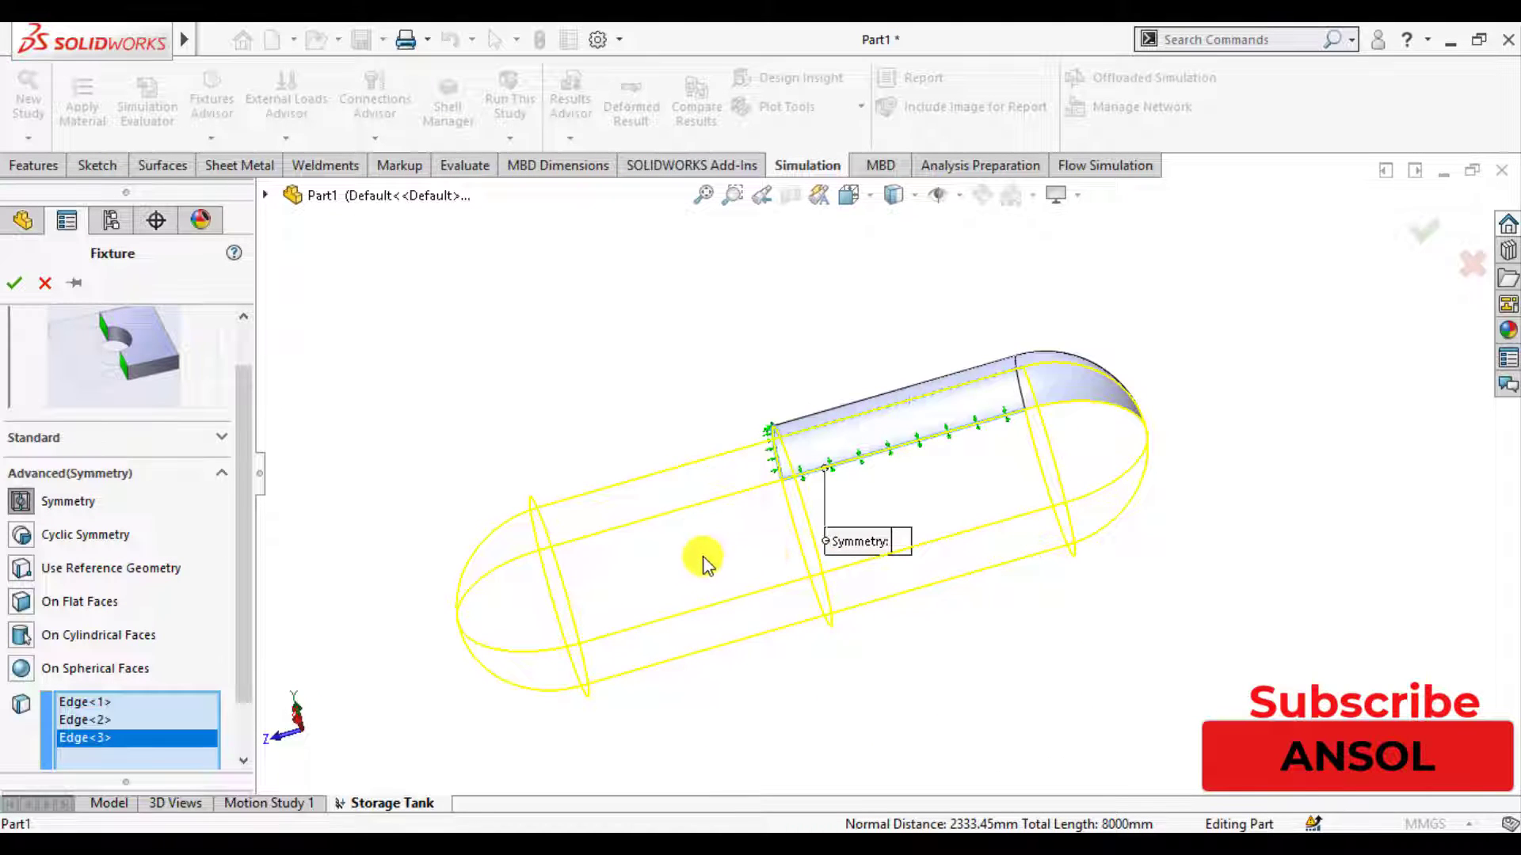
pyautogui.moveTo(681, 577)
pyautogui.mouseDown(button='middle')
pyautogui.moveTo(706, 601)
pyautogui.moveTo(687, 603)
pyautogui.mouseUp(button='middle')
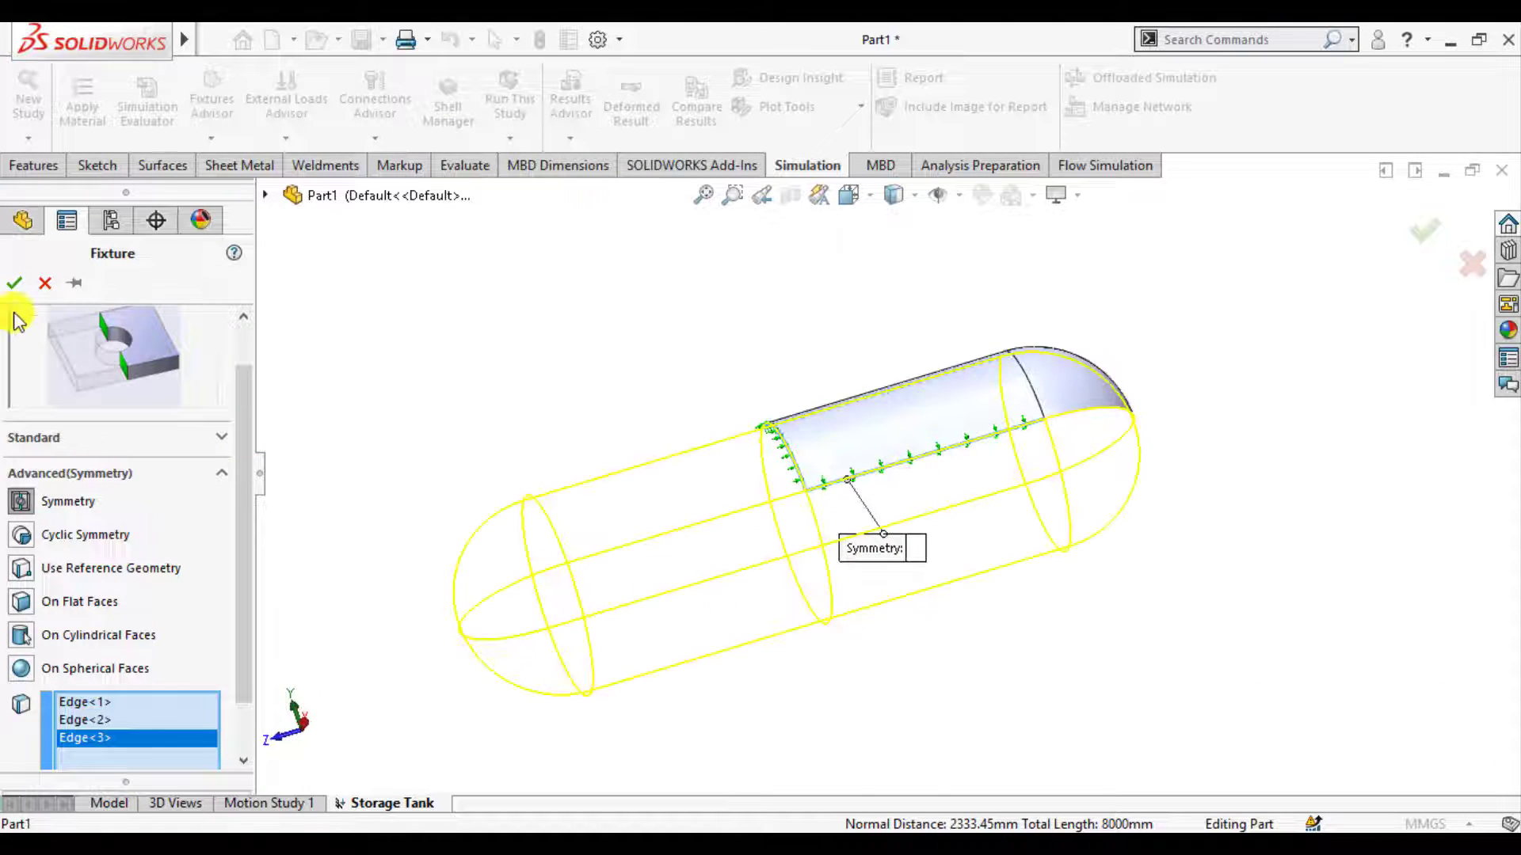
pyautogui.click(14, 285)
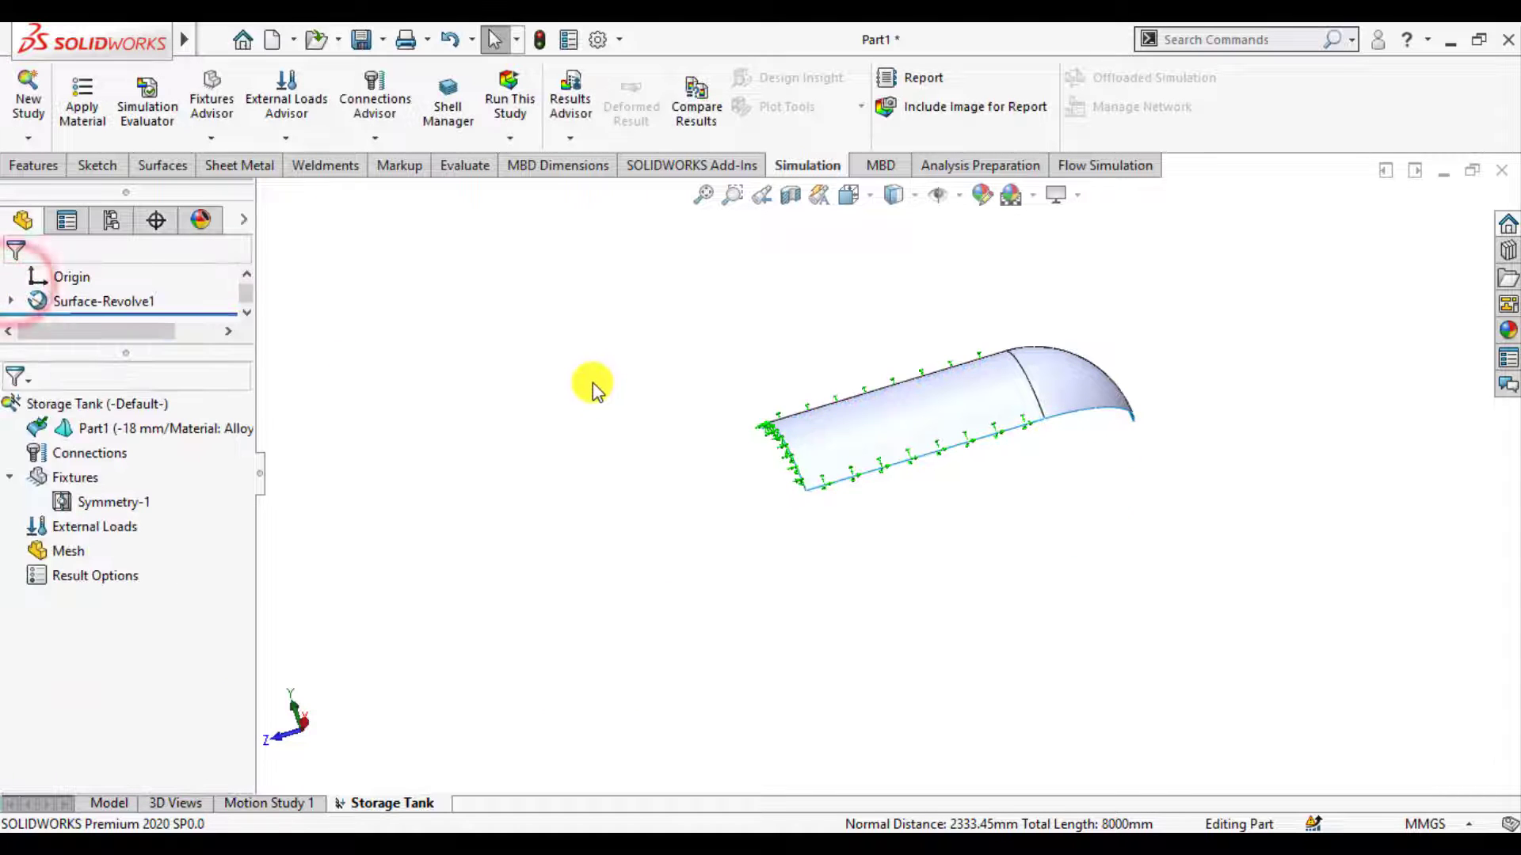
# Step: Edit the symmetry fixture to include the two curved free edges of the hemispherical end
pyautogui.moveTo(772, 379); pyautogui.dragTo(677, 473, button='middle')
pyautogui.click(597, 524)
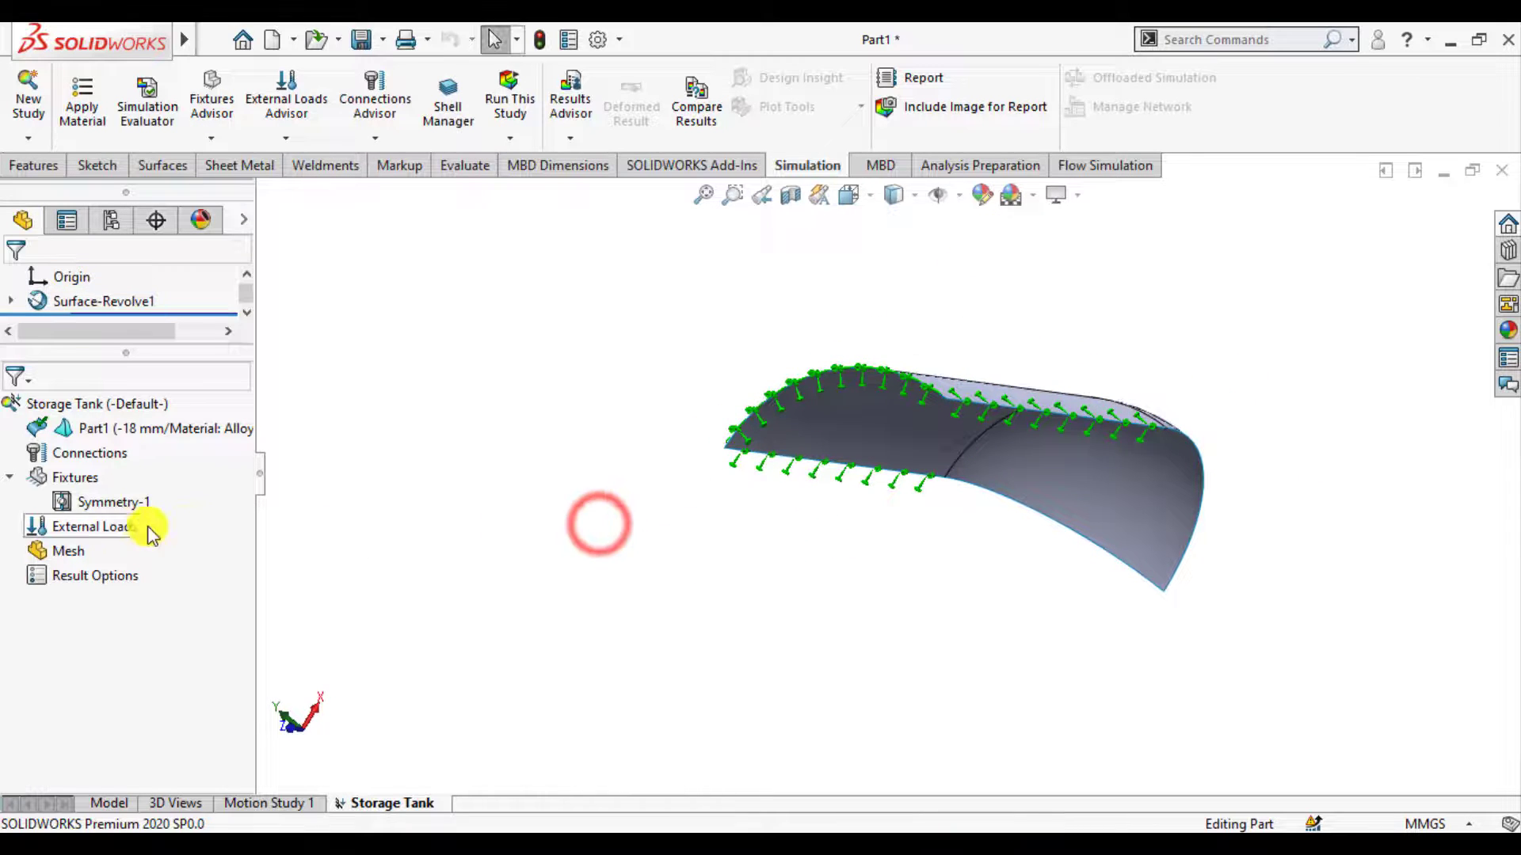
pyautogui.click(111, 500)
pyautogui.rightClick(111, 501)
pyautogui.click(151, 509)
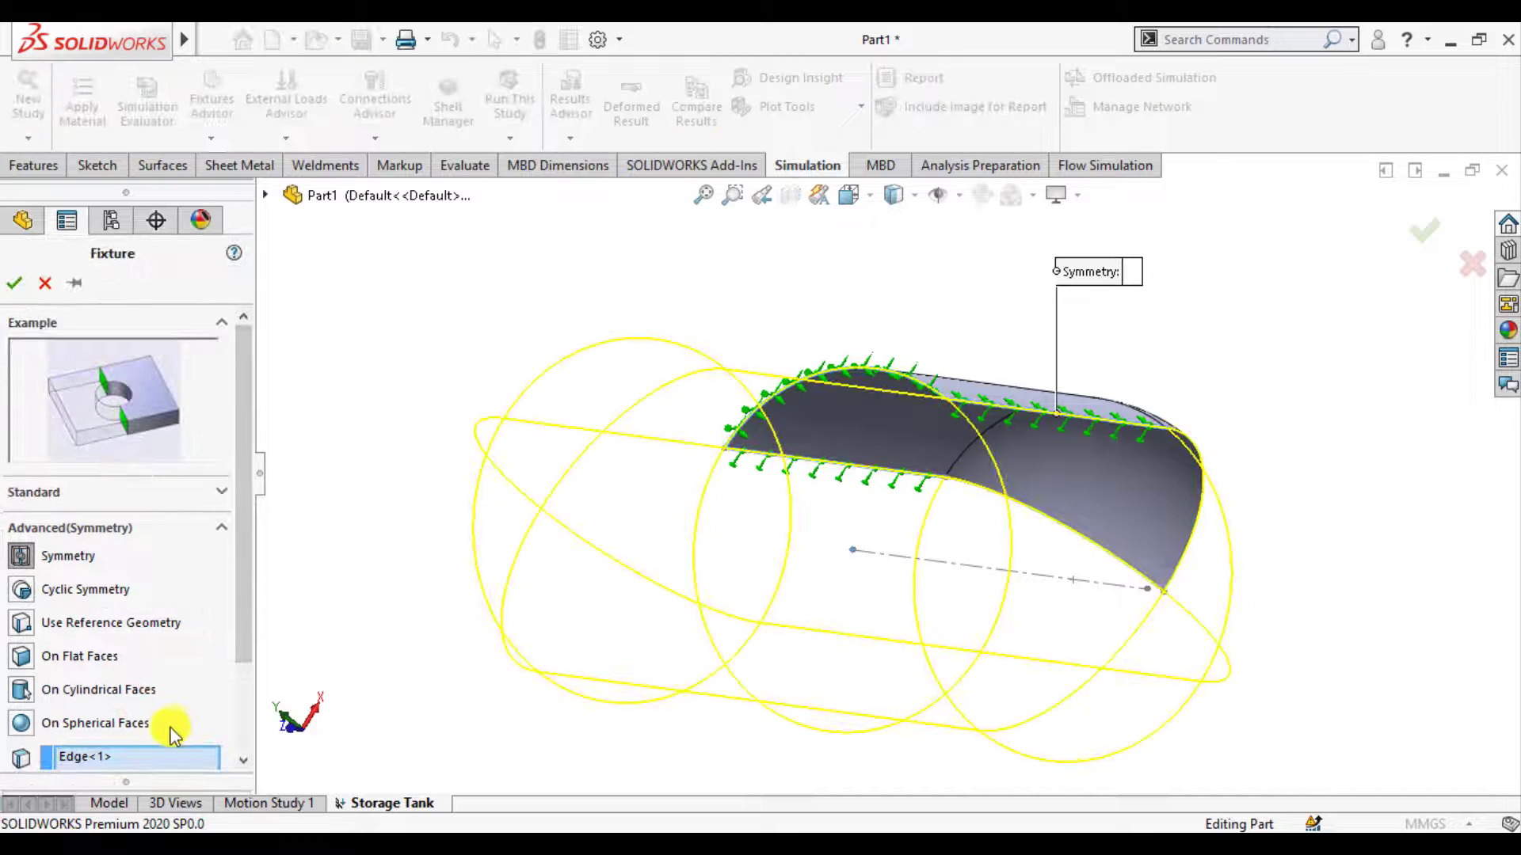
pyautogui.click(156, 761)
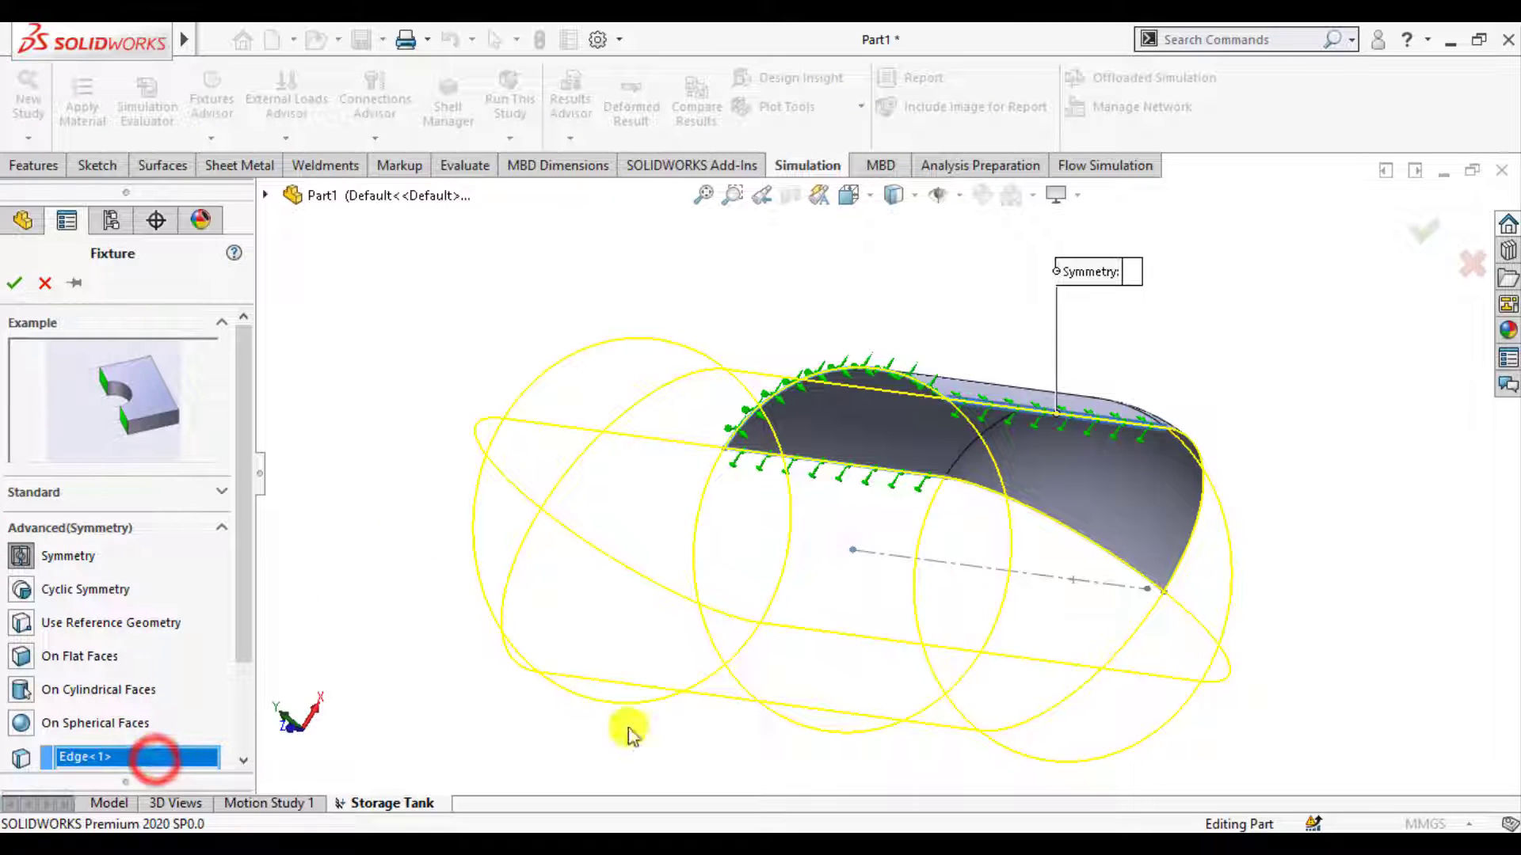
pyautogui.click(1194, 521)
pyautogui.click(1092, 540)
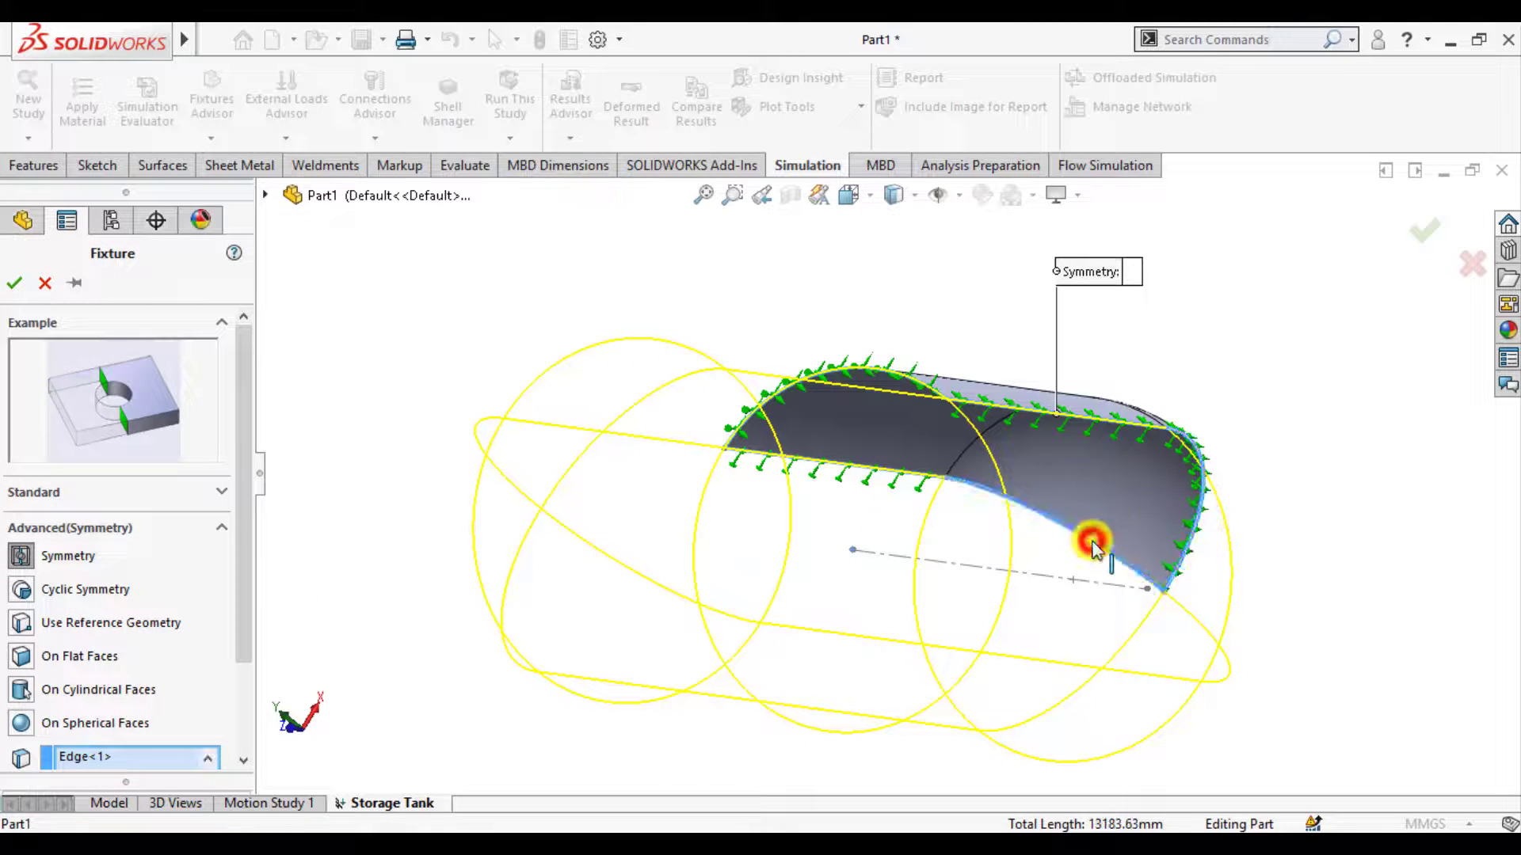
pyautogui.click(18, 283)
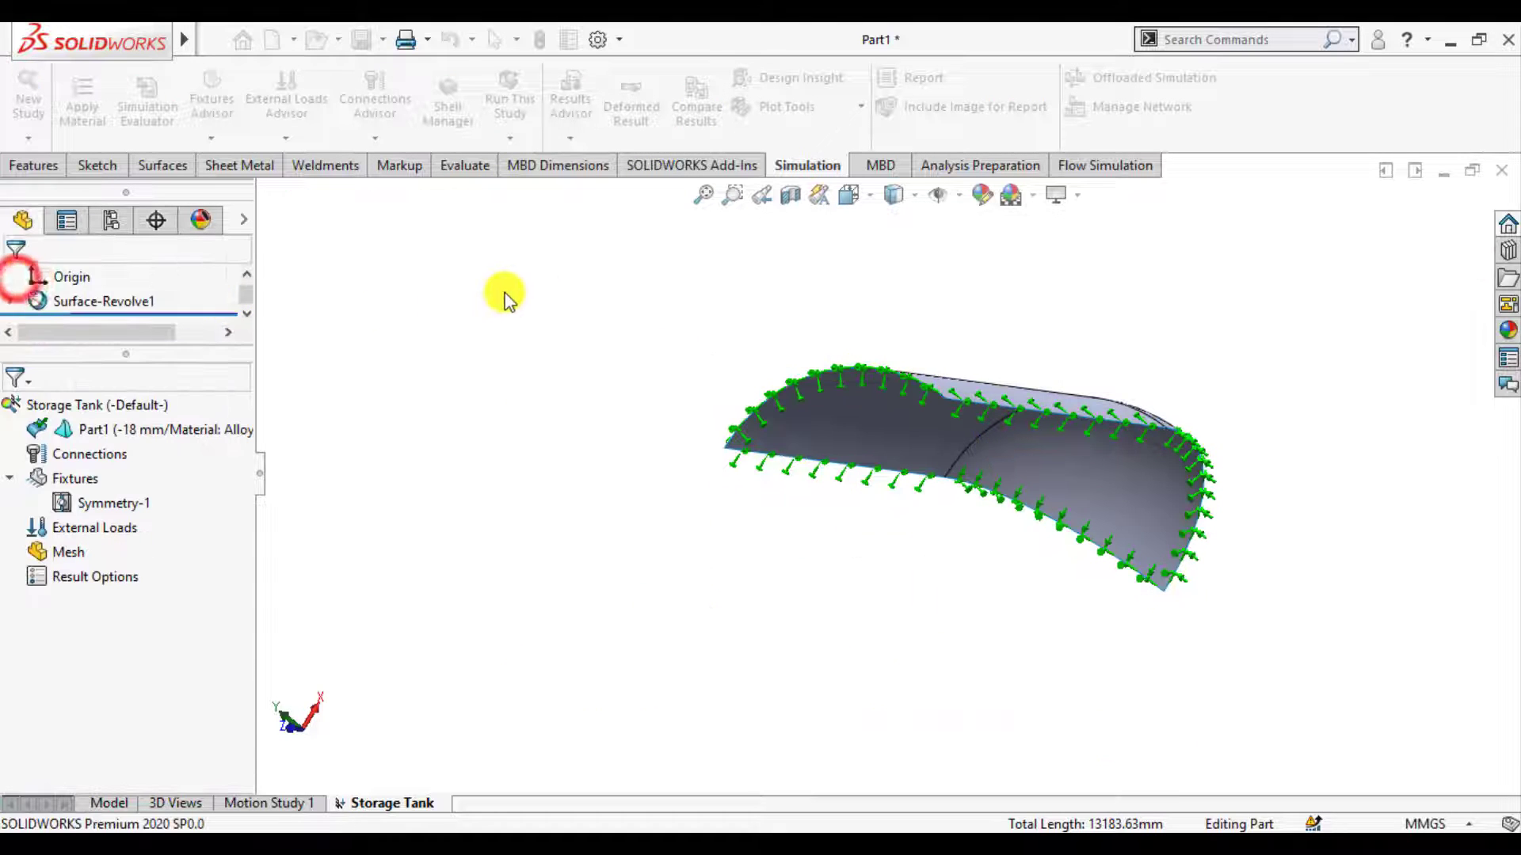
# Step: Apply a 1.5 N/mm^2 (MPa) pressure normal to the inner faces of the cylinder and the hemispherical end
pyautogui.moveTo(578, 278); pyautogui.dragTo(558, 514, button='middle')
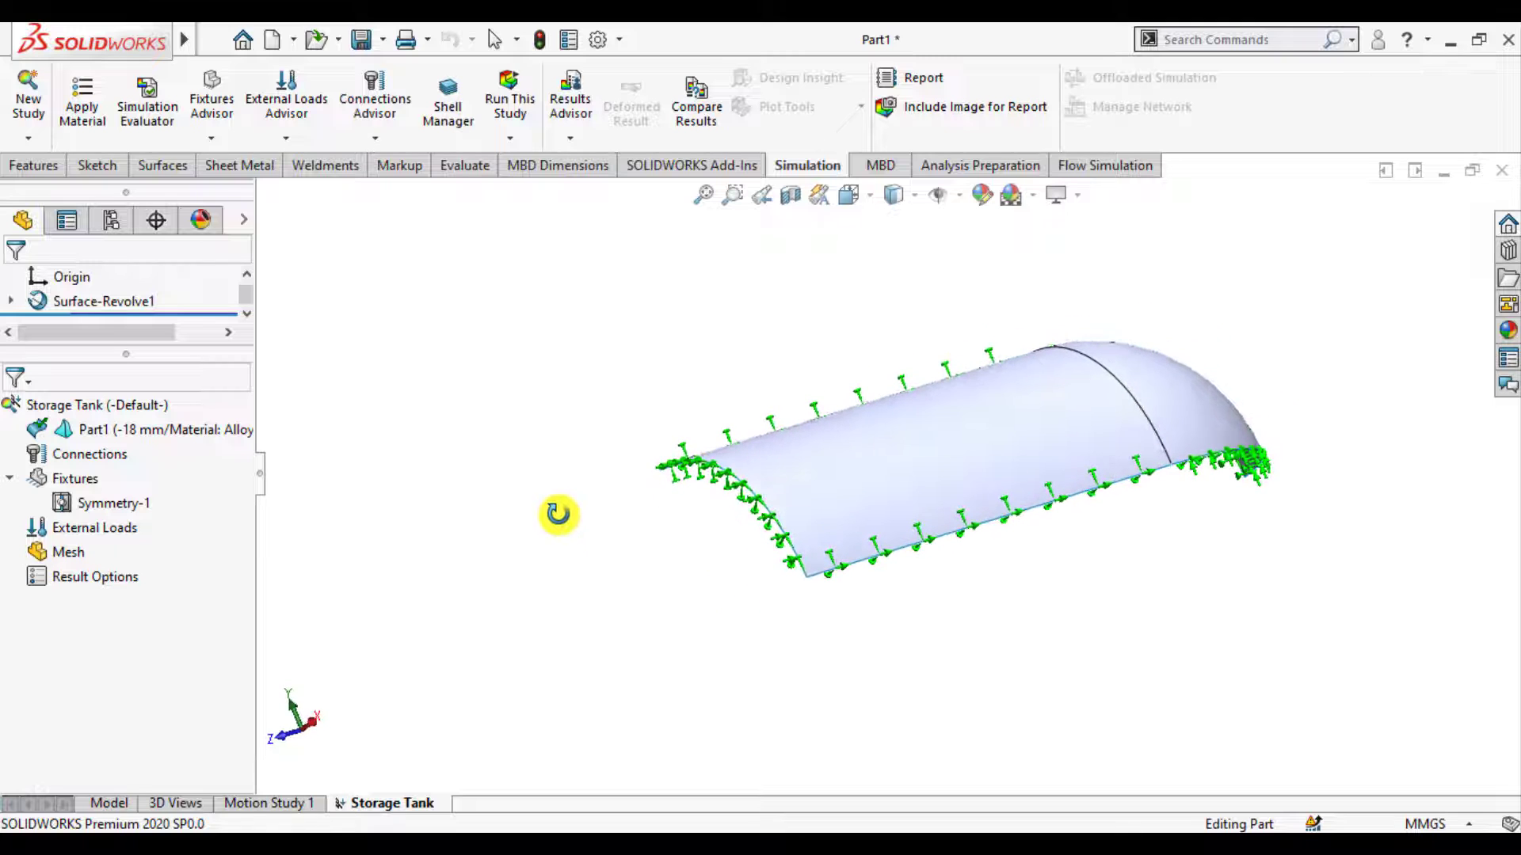
pyautogui.rightClick(118, 535)
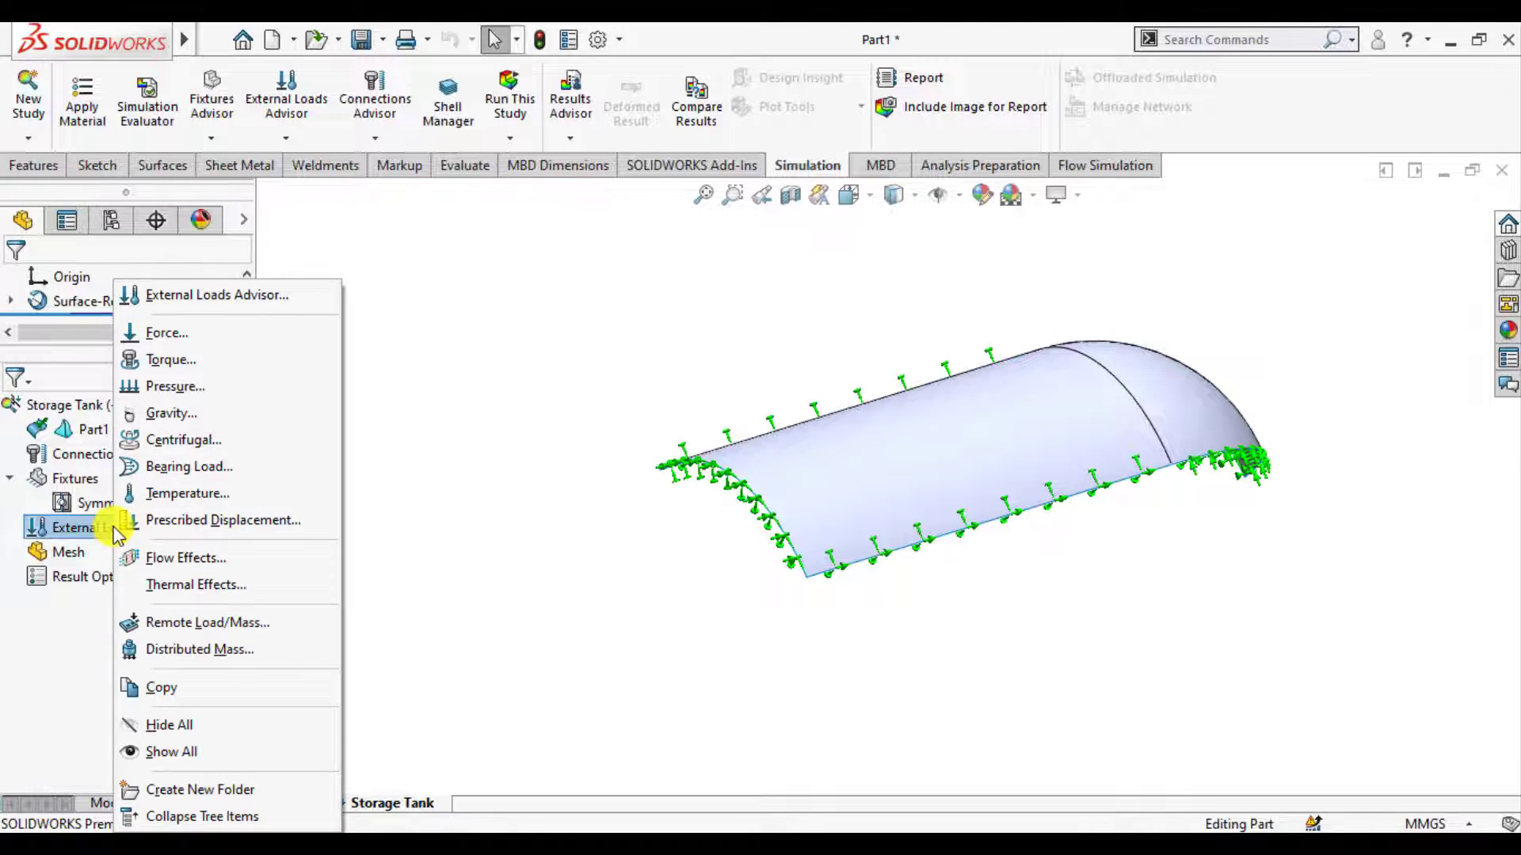
pyautogui.click(170, 386)
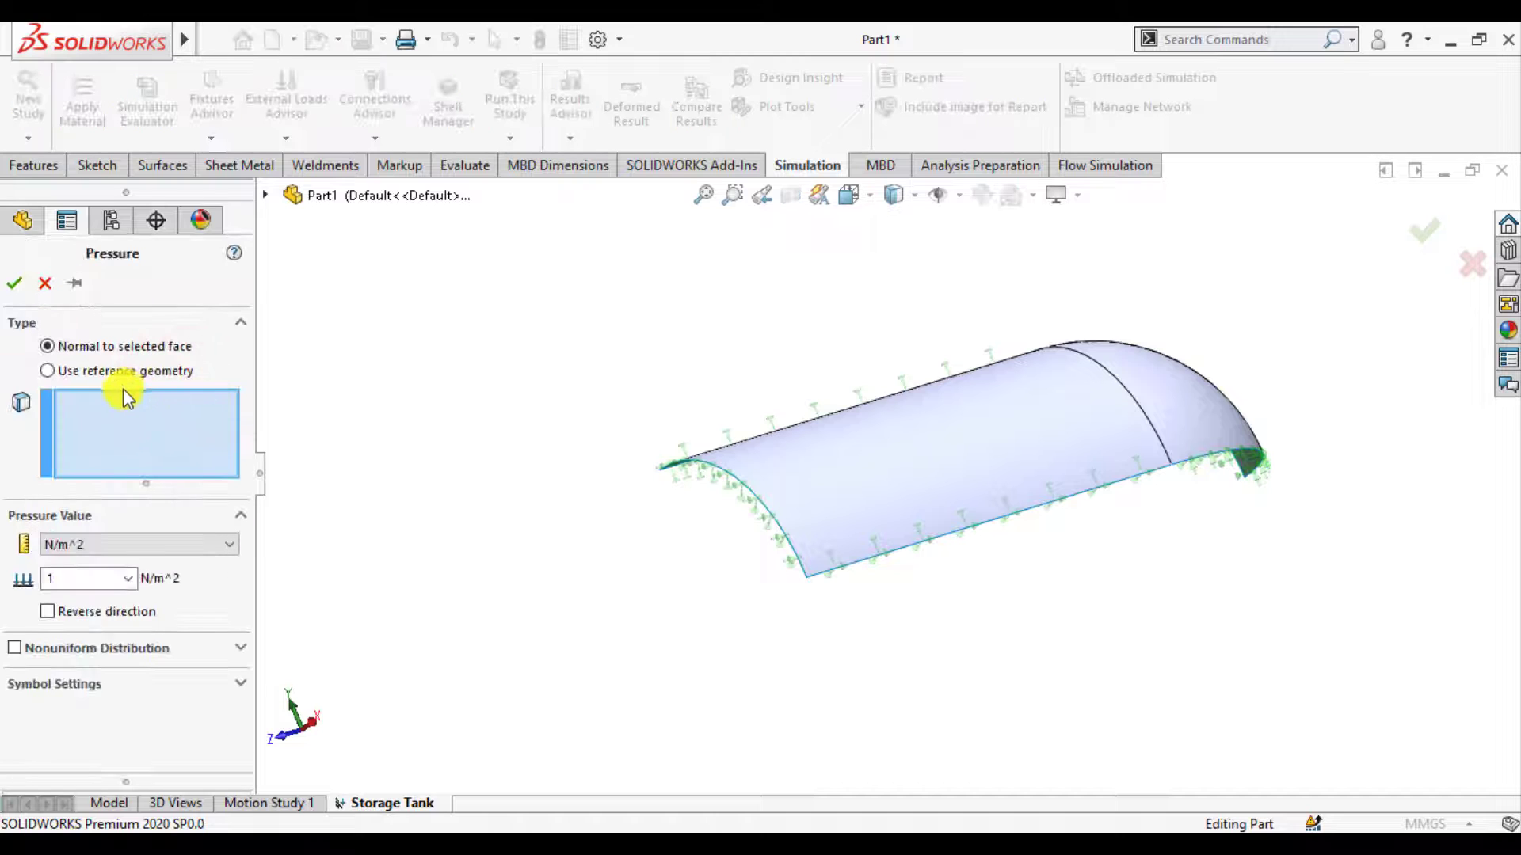
pyautogui.click(117, 548)
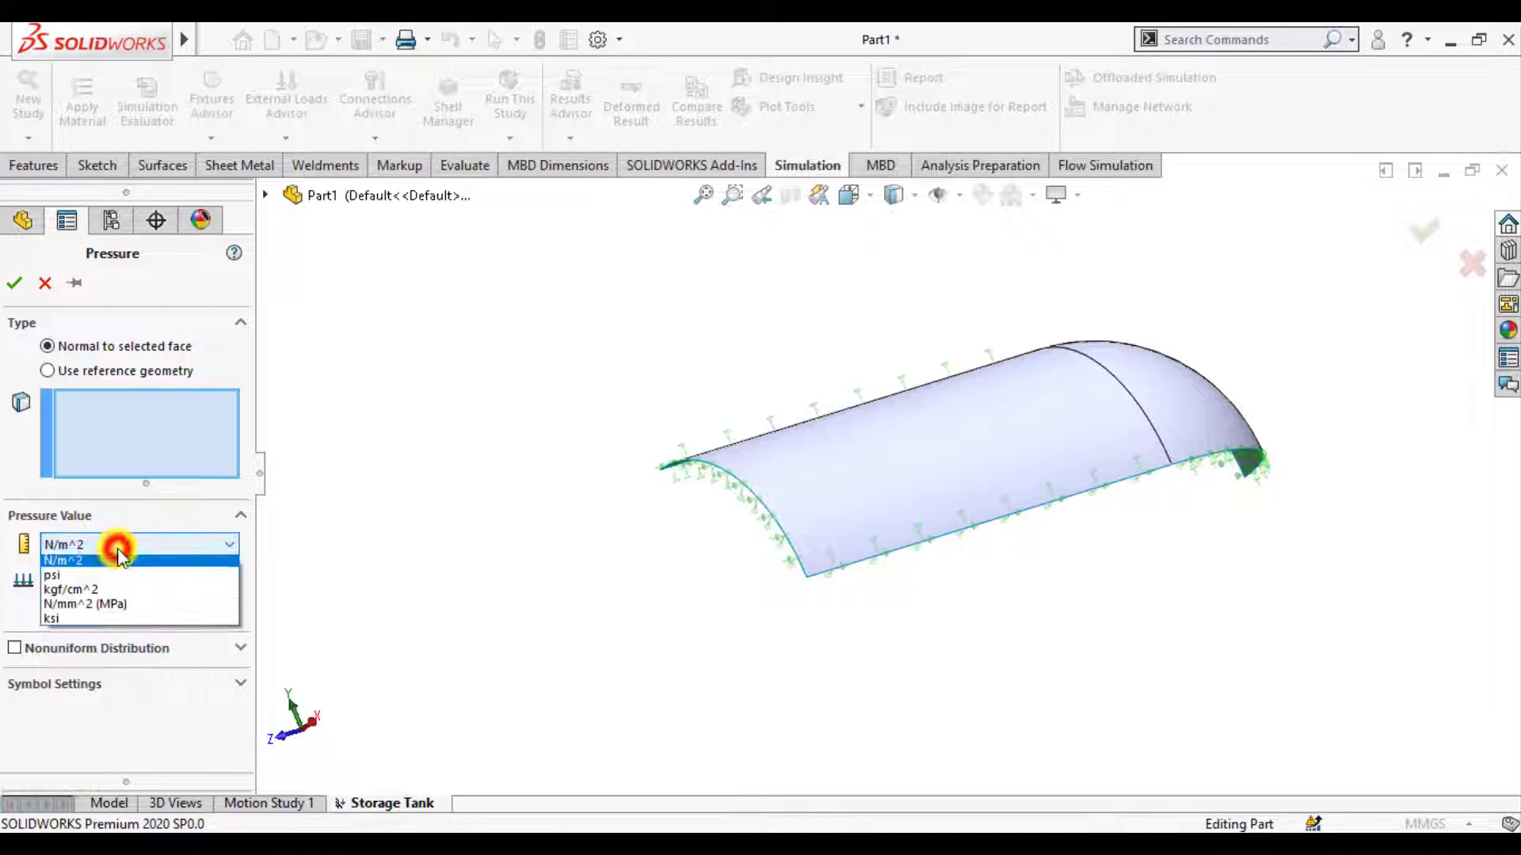
pyautogui.click(114, 609)
pyautogui.doubleClick(89, 579)
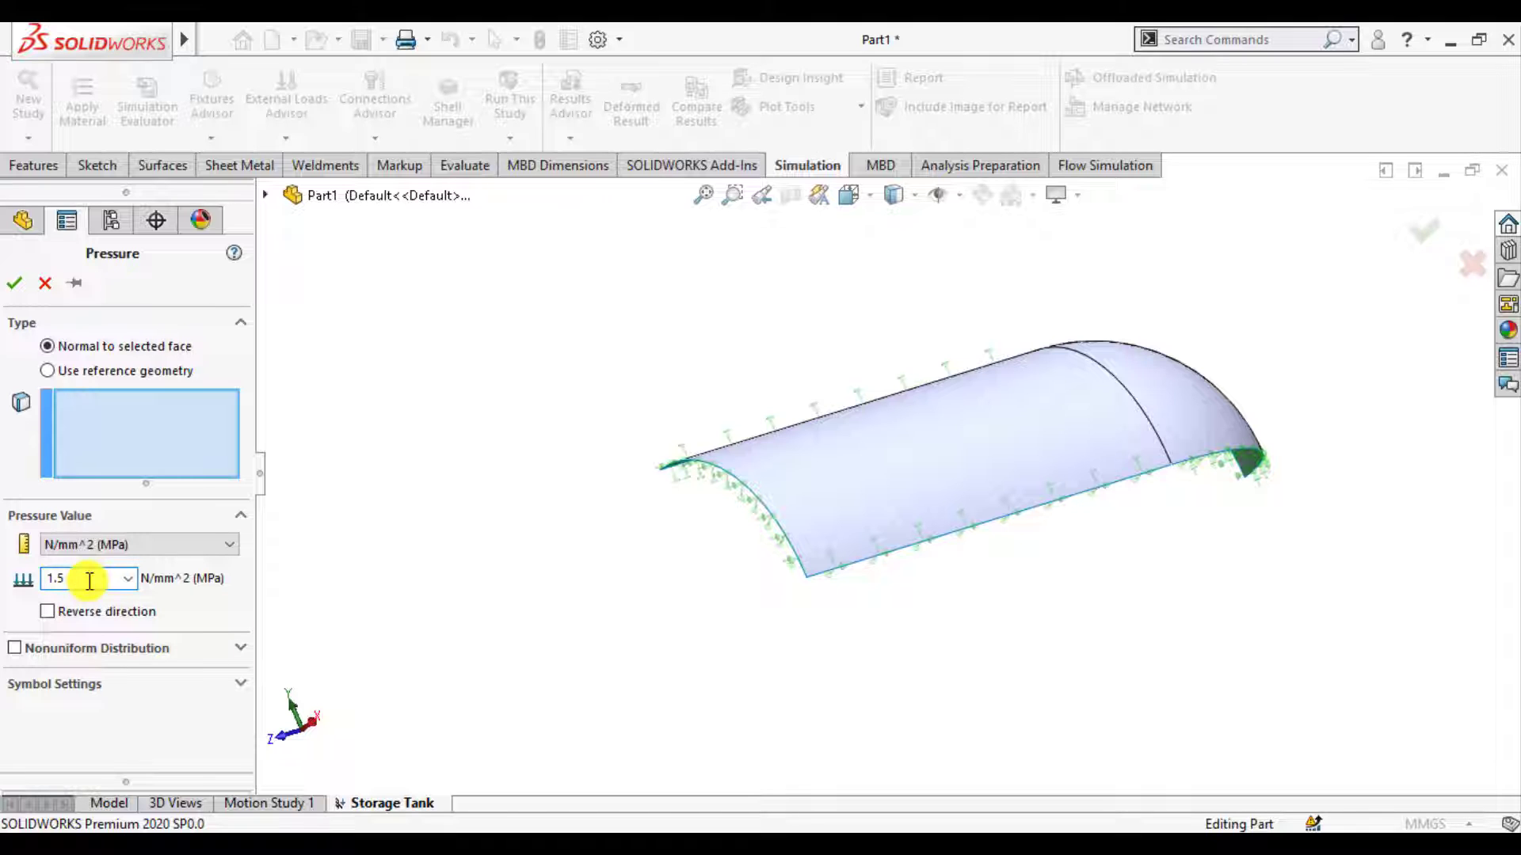
pyautogui.moveTo(705, 624); pyautogui.dragTo(745, 431, button='middle')
pyautogui.click(782, 417)
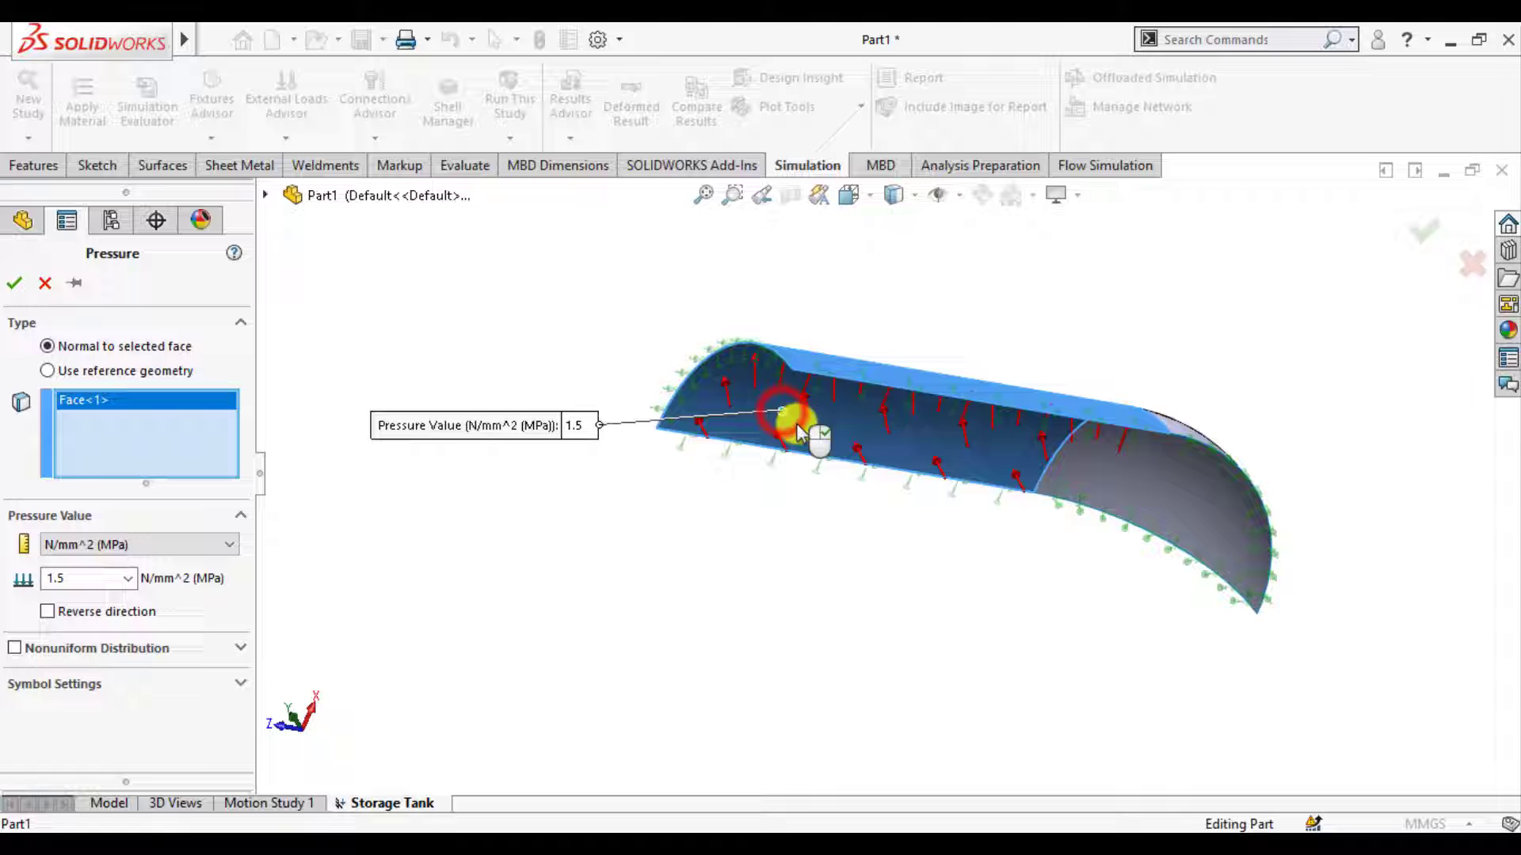
pyautogui.click(1161, 499)
pyautogui.scroll(-3, 927, 431)
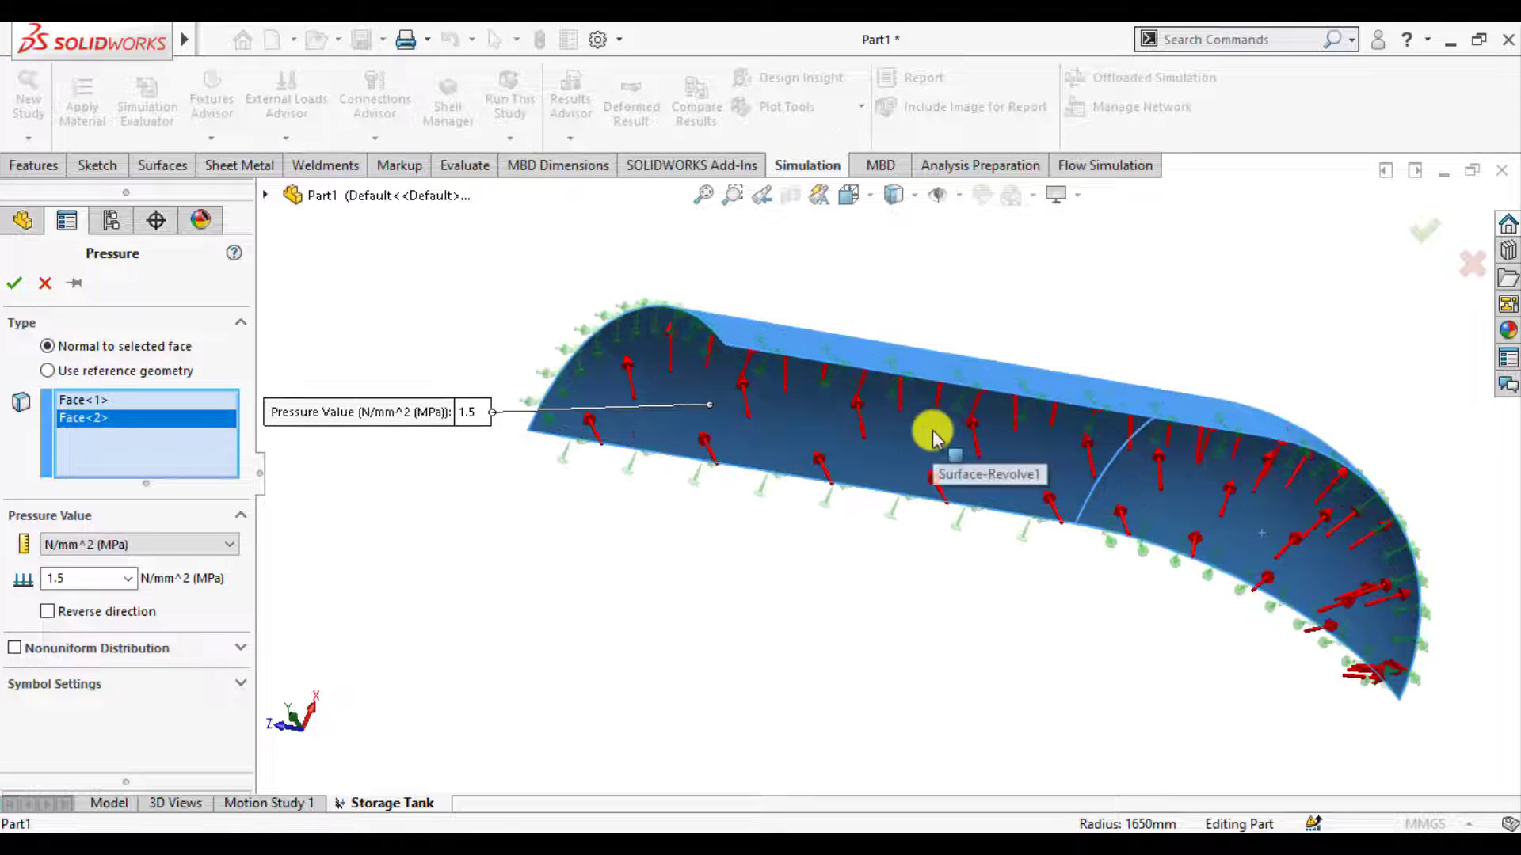
pyautogui.click(18, 283)
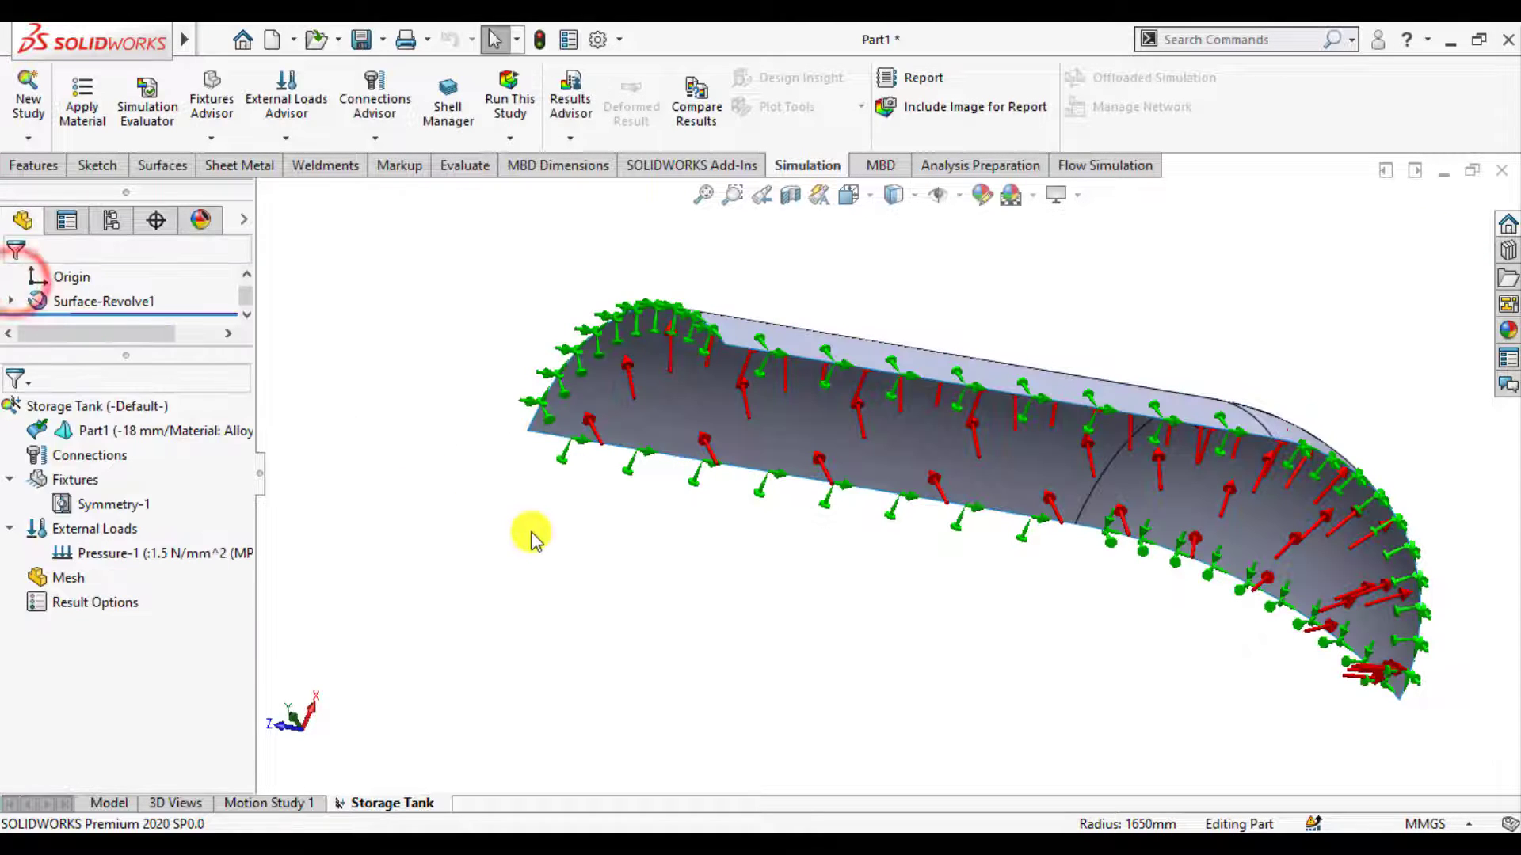
# Step: Configure the static study's properties to use the FFEPlus solver with automatic solver selection off
pyautogui.moveTo(530, 536); pyautogui.dragTo(576, 681, button='middle')
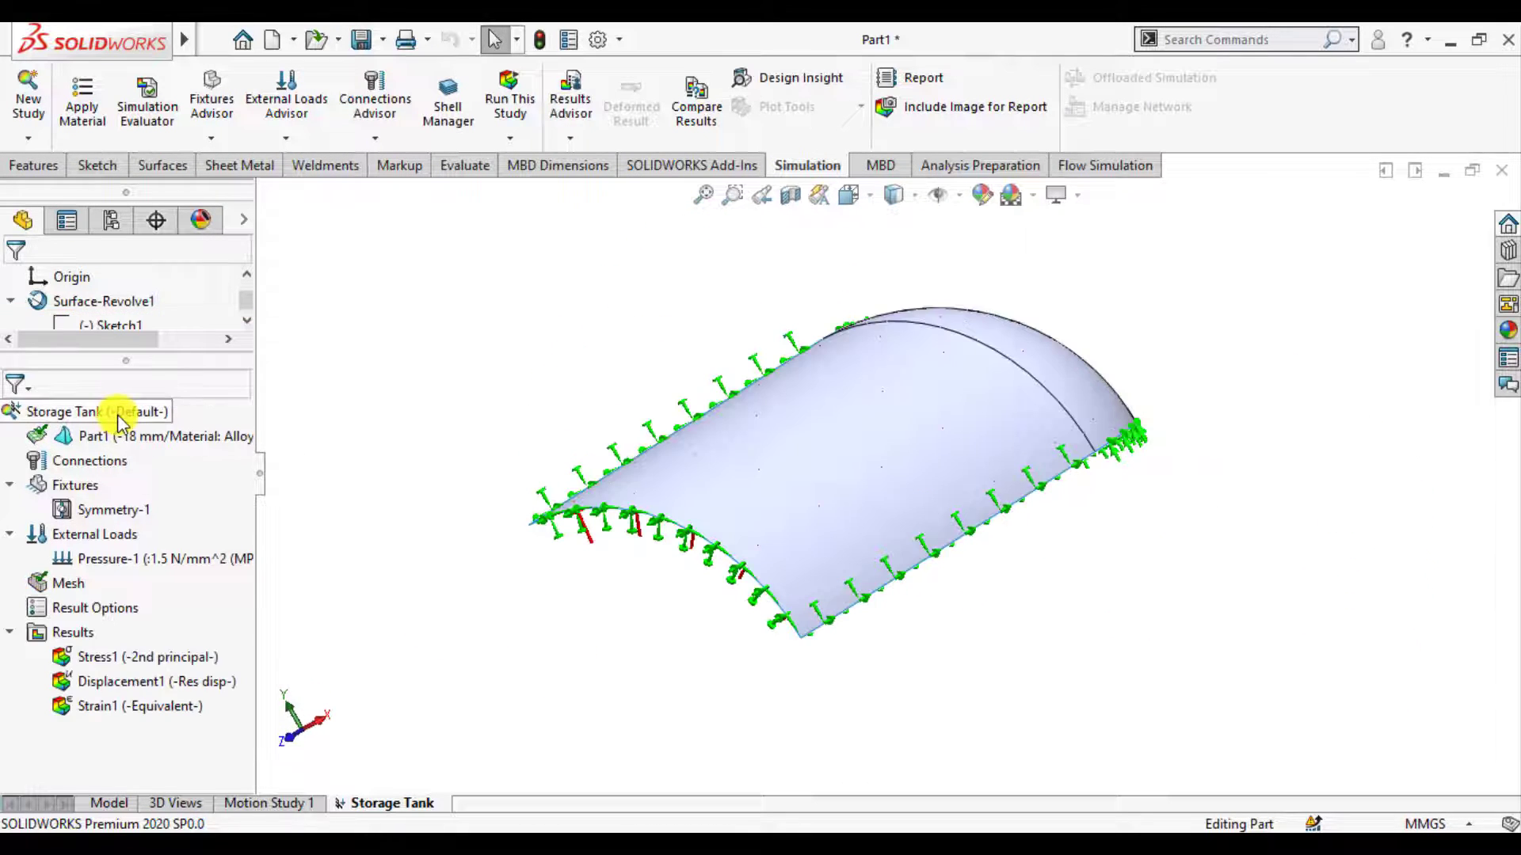
pyautogui.rightClick(118, 412)
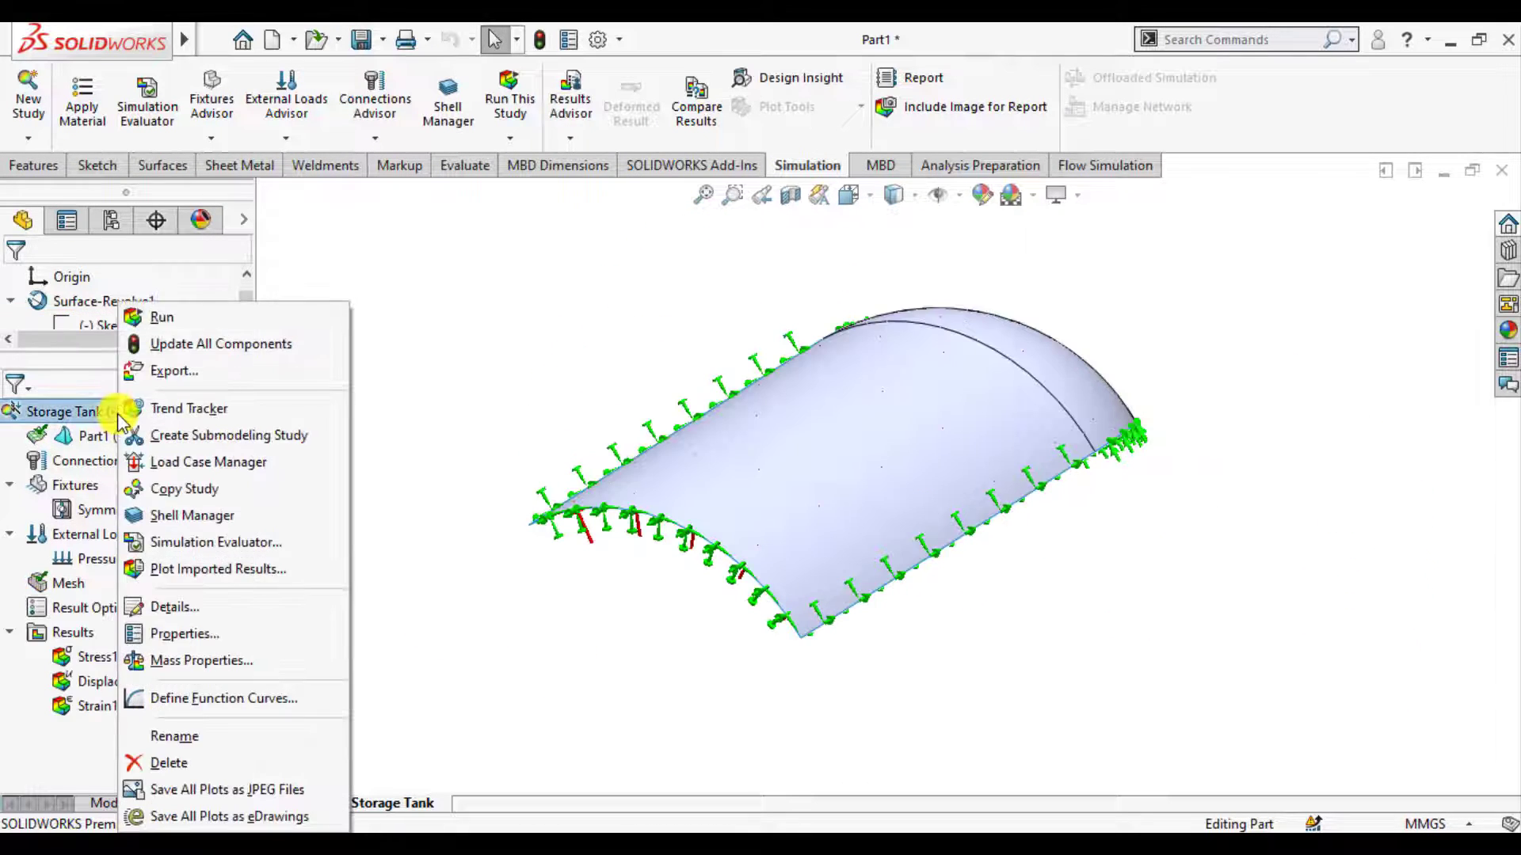
pyautogui.click(169, 634)
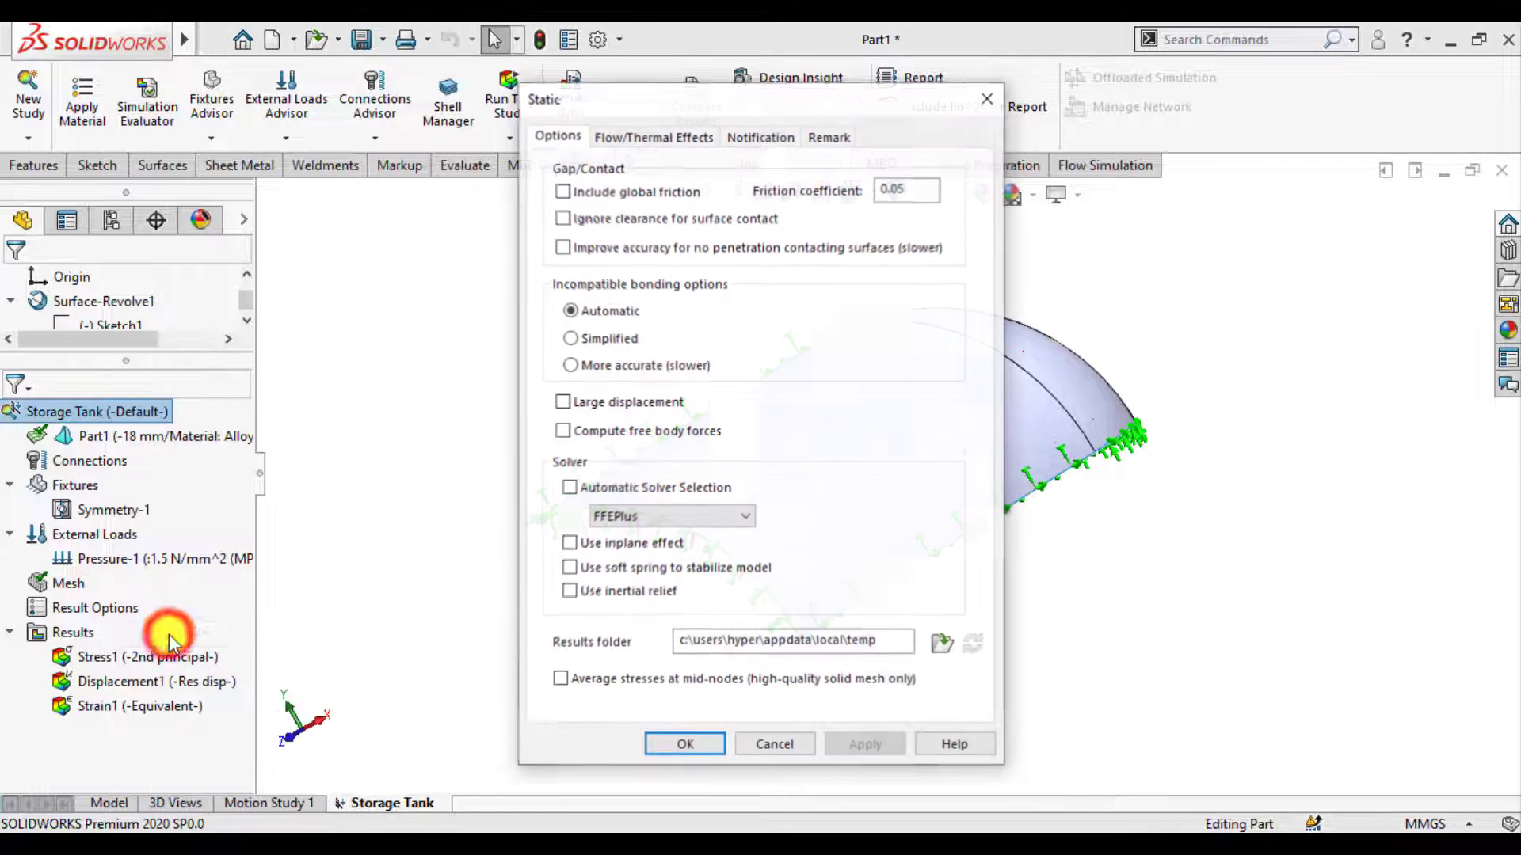
pyautogui.click(580, 493)
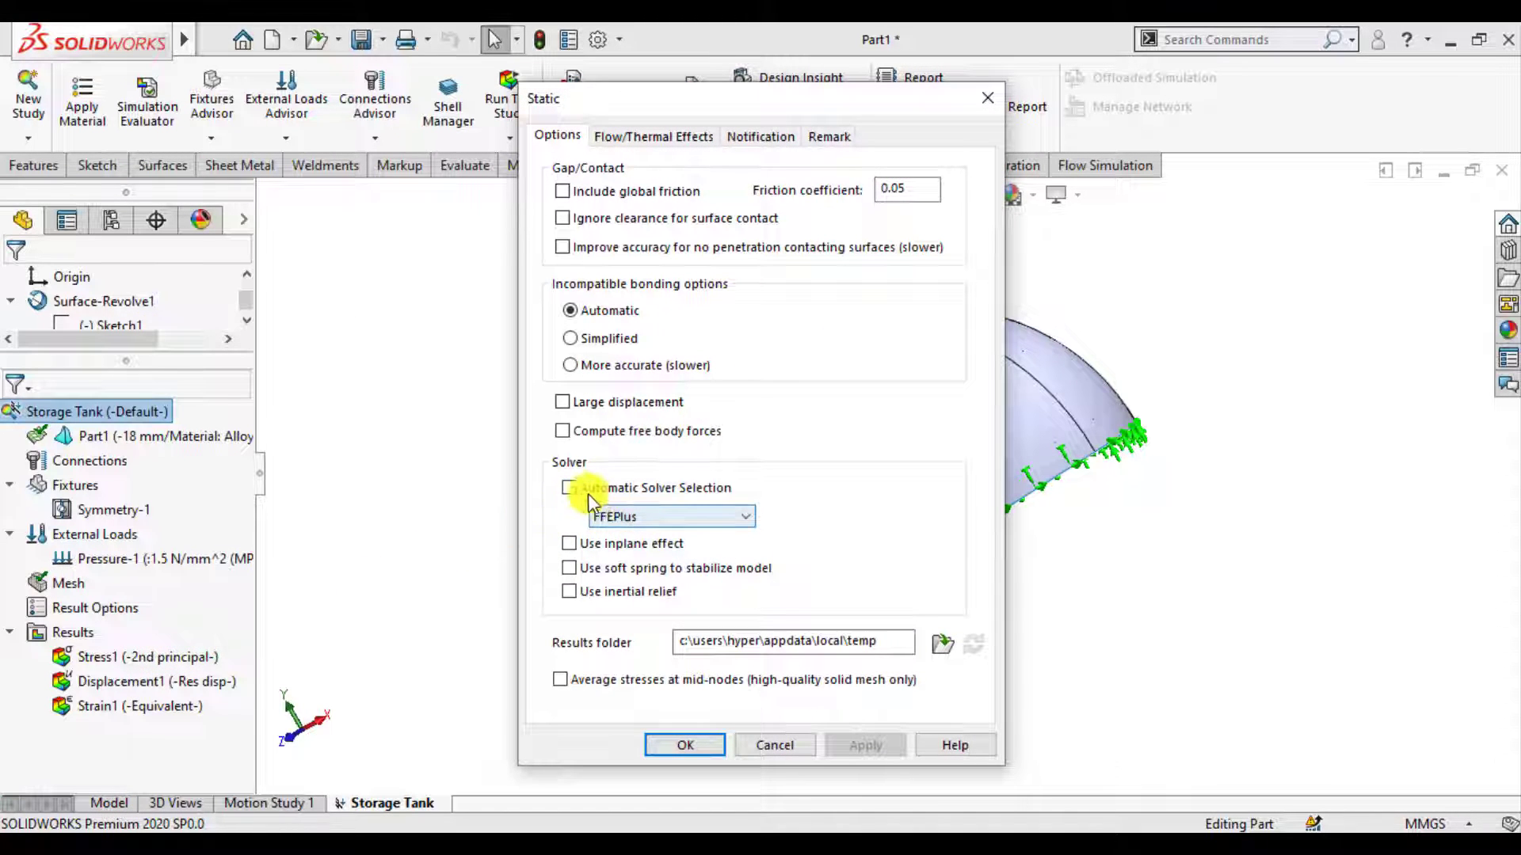
pyautogui.click(624, 518)
pyautogui.click(624, 518)
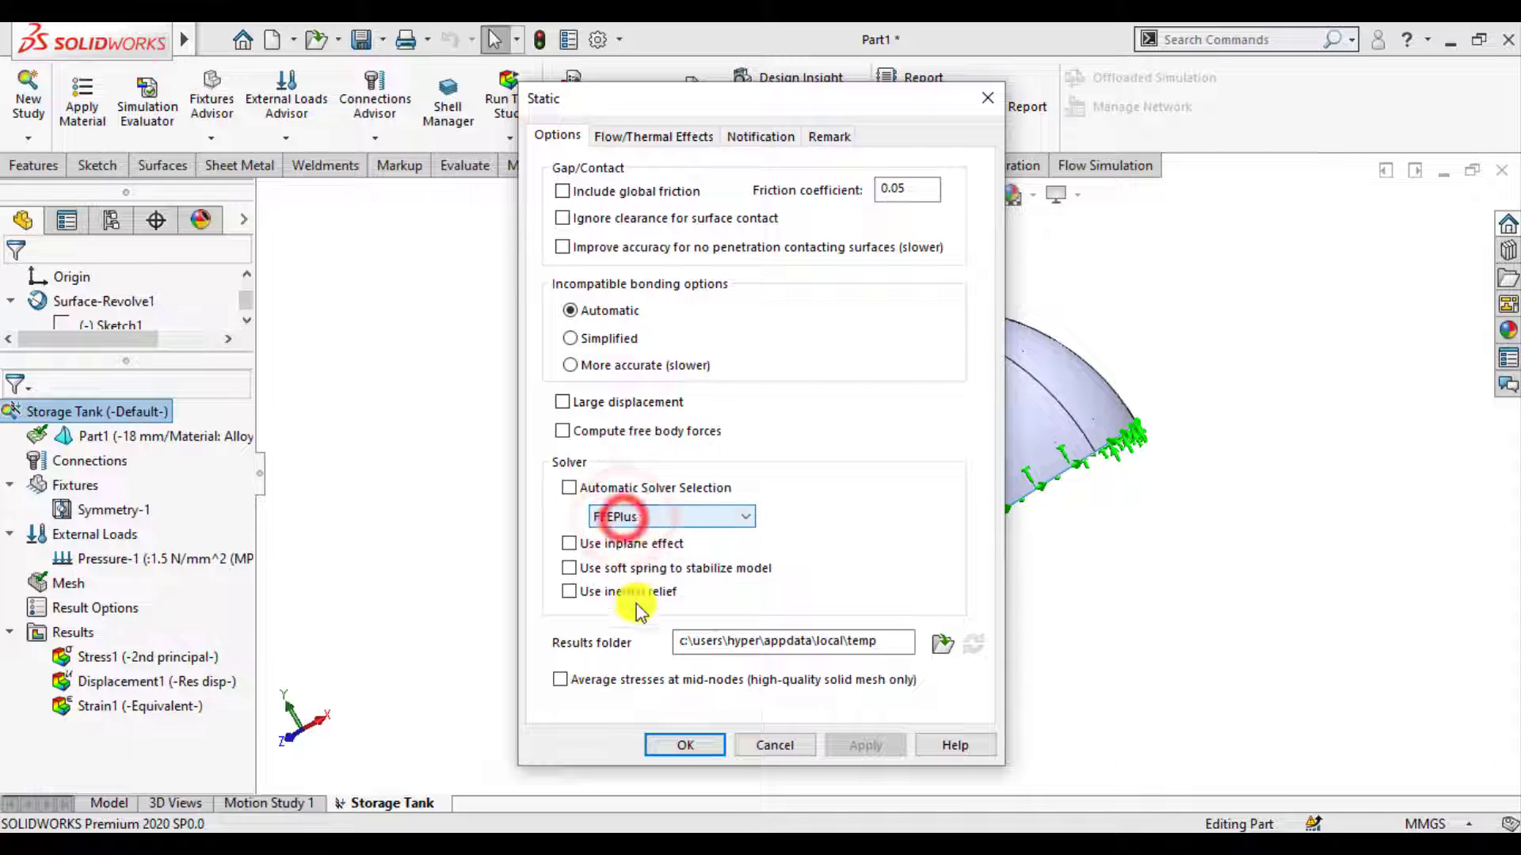
pyautogui.click(672, 744)
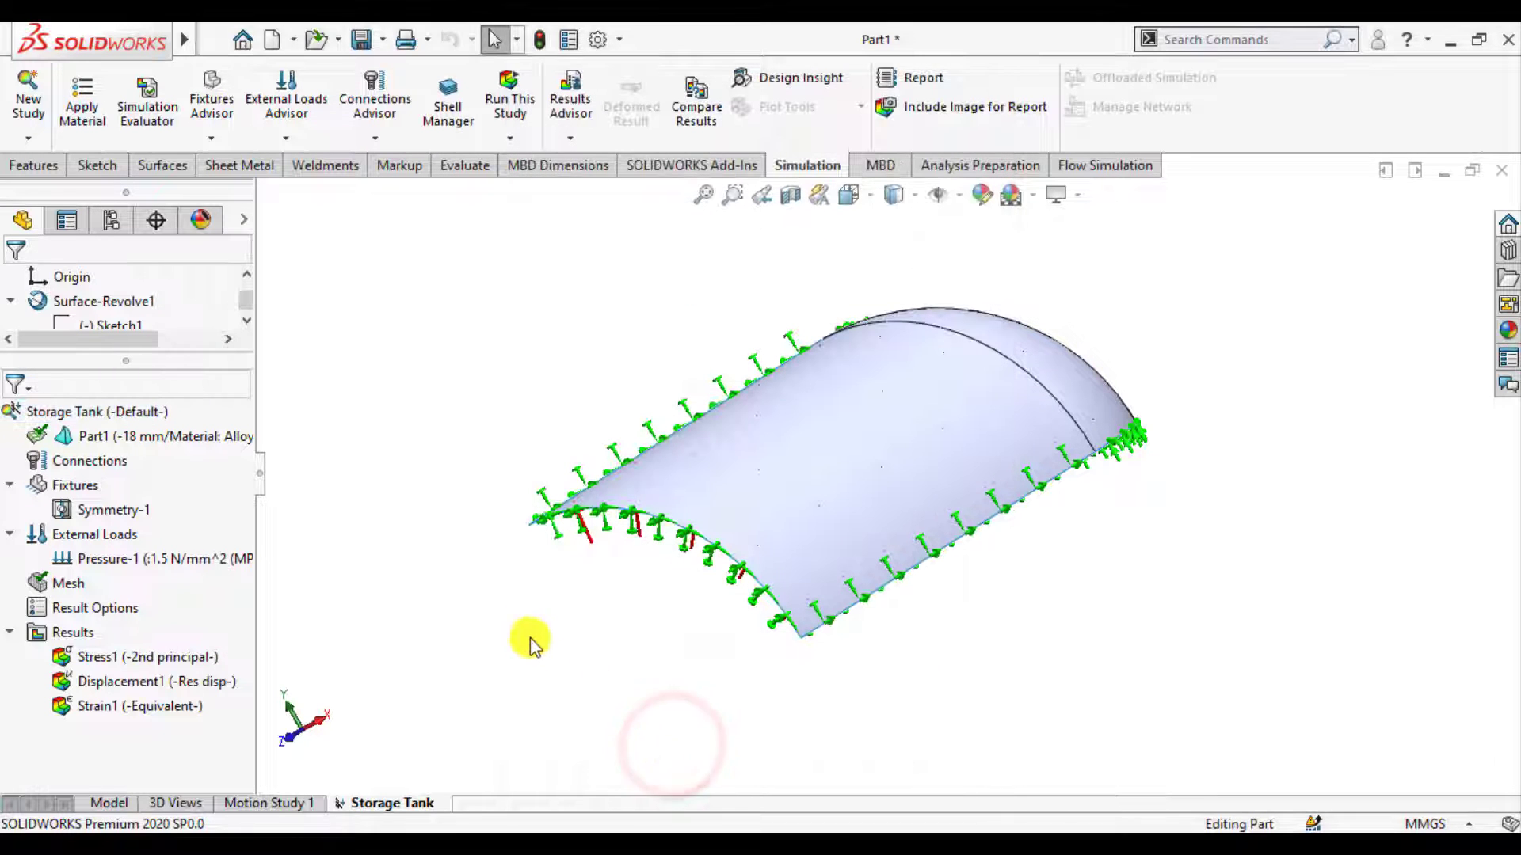
# Step: Run the Storage Tank study and inspect the stress plot around the cylinder-to-end junction
pyautogui.click(507, 99)
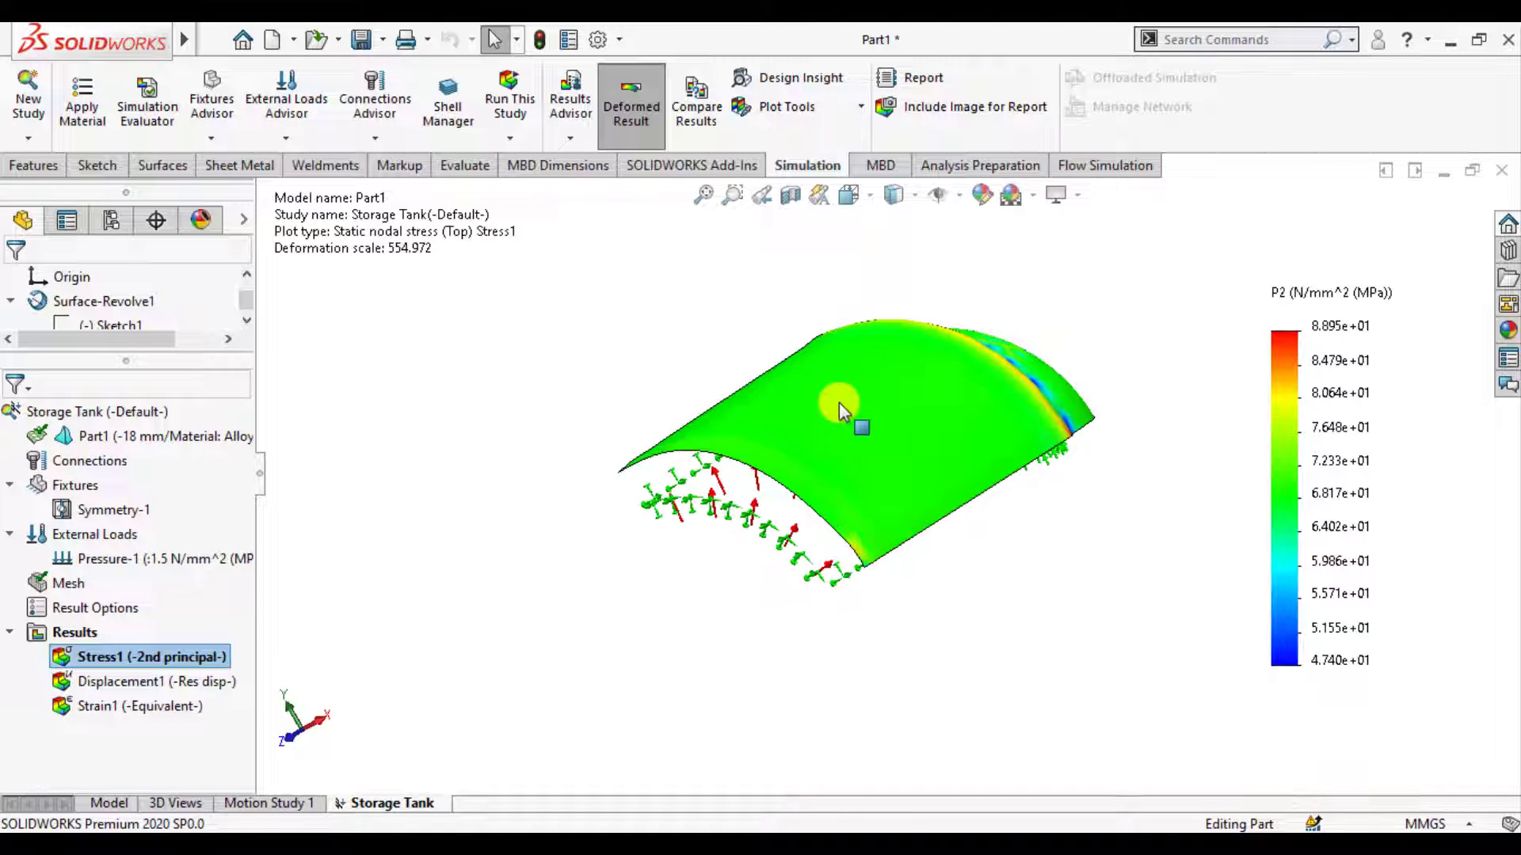
pyautogui.scroll(-2, 878, 408)
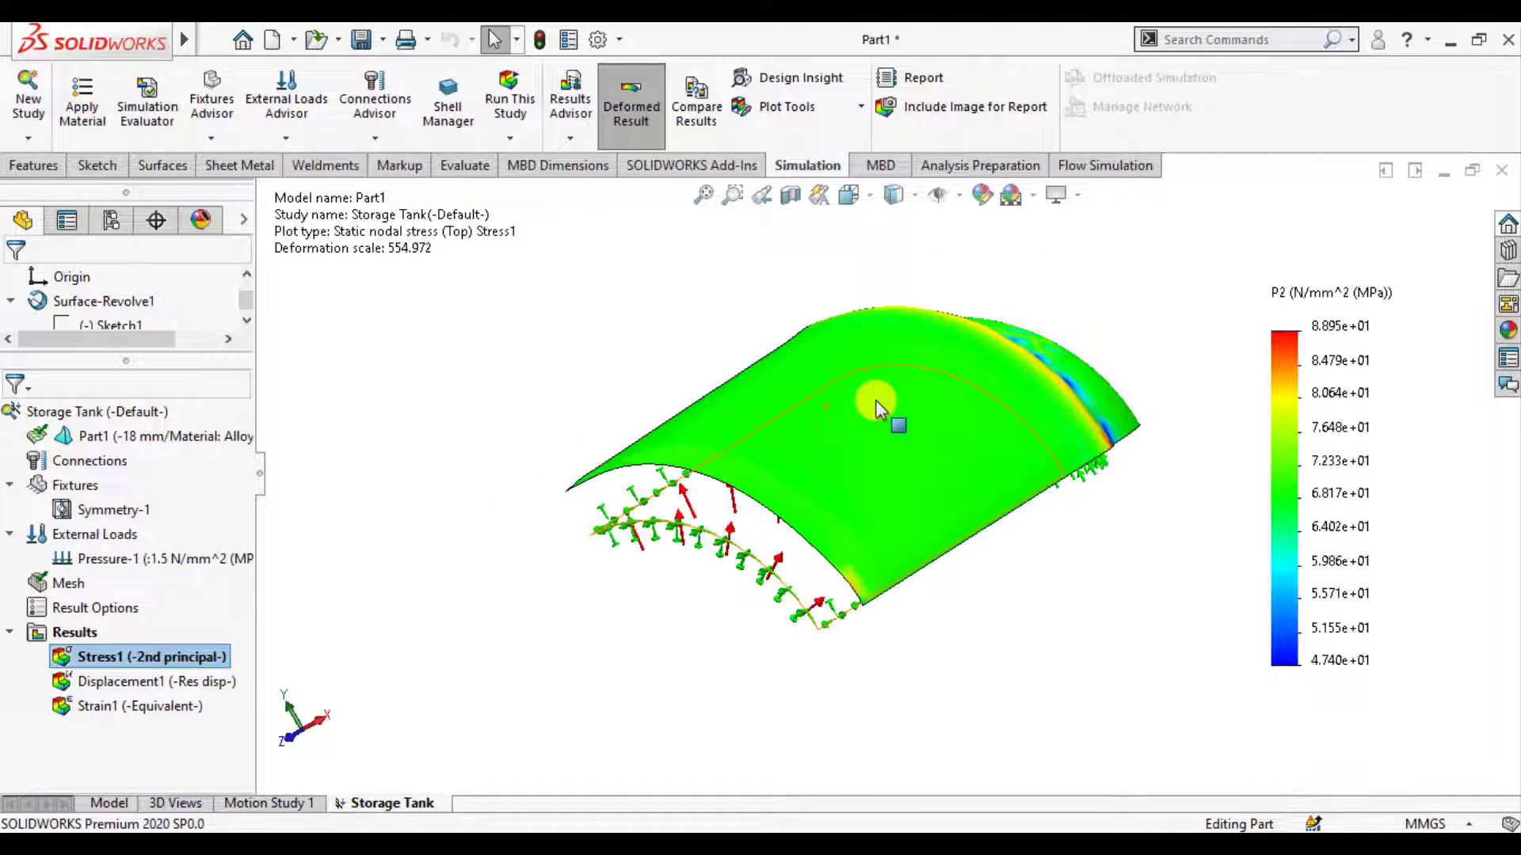
pyautogui.moveTo(899, 413)
pyautogui.mouseDown(button='middle')
pyautogui.moveTo(792, 366)
pyautogui.moveTo(816, 415)
pyautogui.moveTo(965, 406)
pyautogui.mouseUp(button='middle')
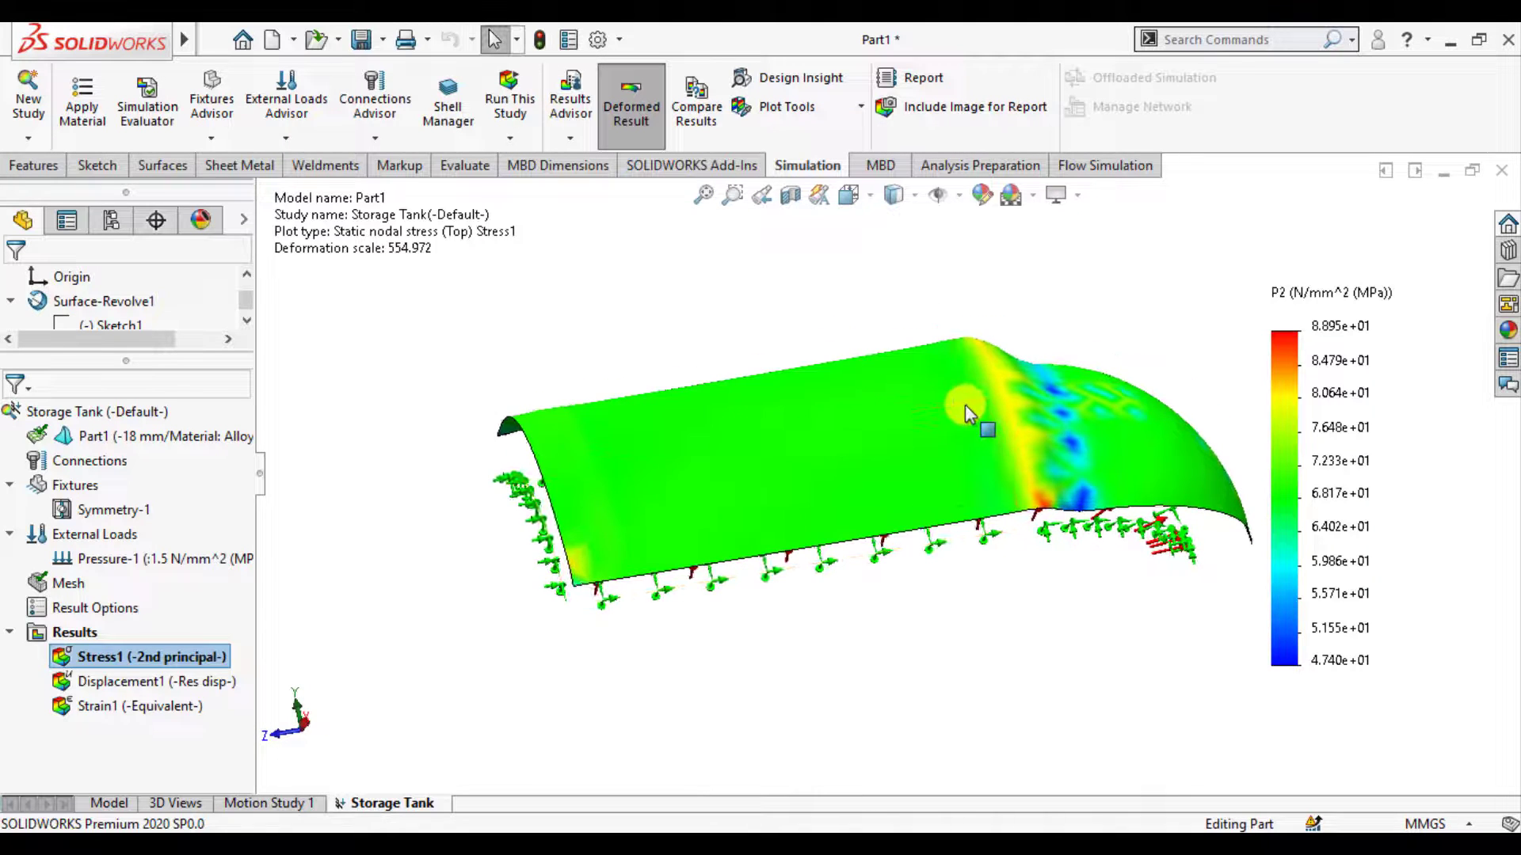
# Step: Edit the stress plot to display P1: 1st Principal Stress with the deformed shape at true scale
pyautogui.rightClick(135, 661)
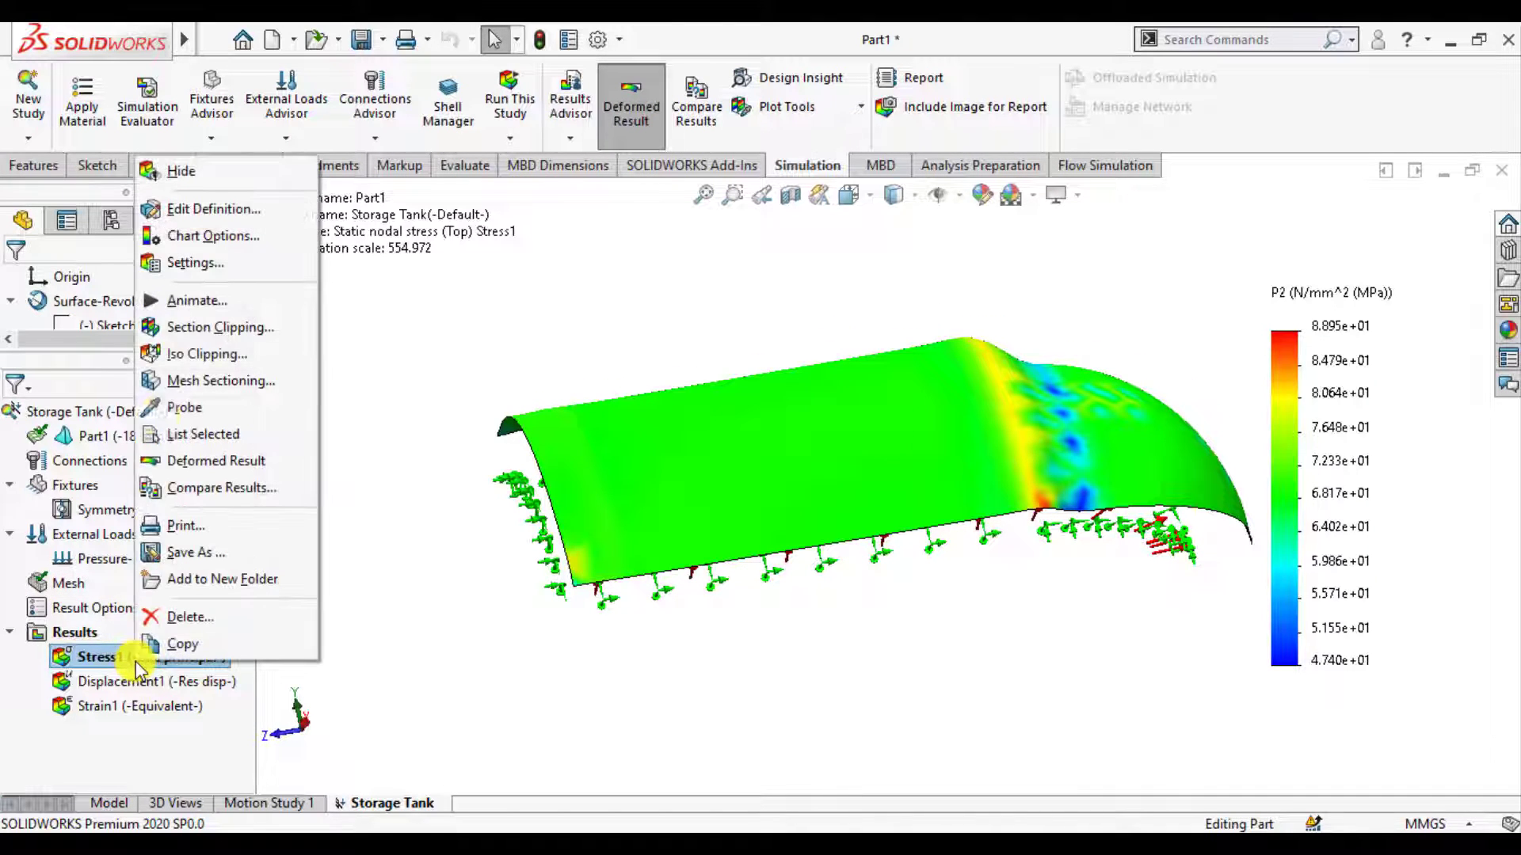
pyautogui.click(203, 205)
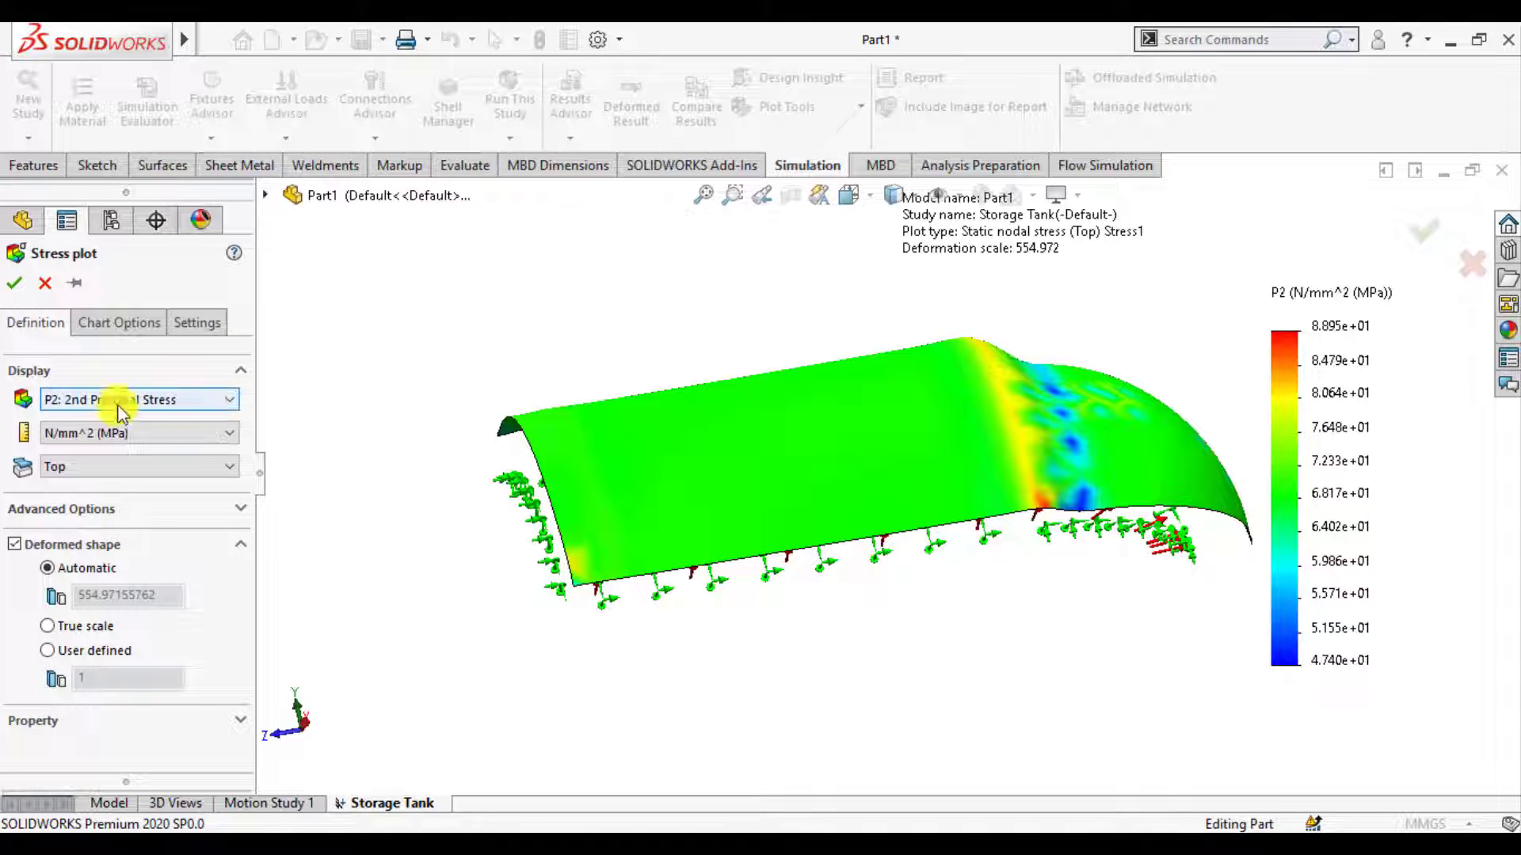
pyautogui.click(118, 400)
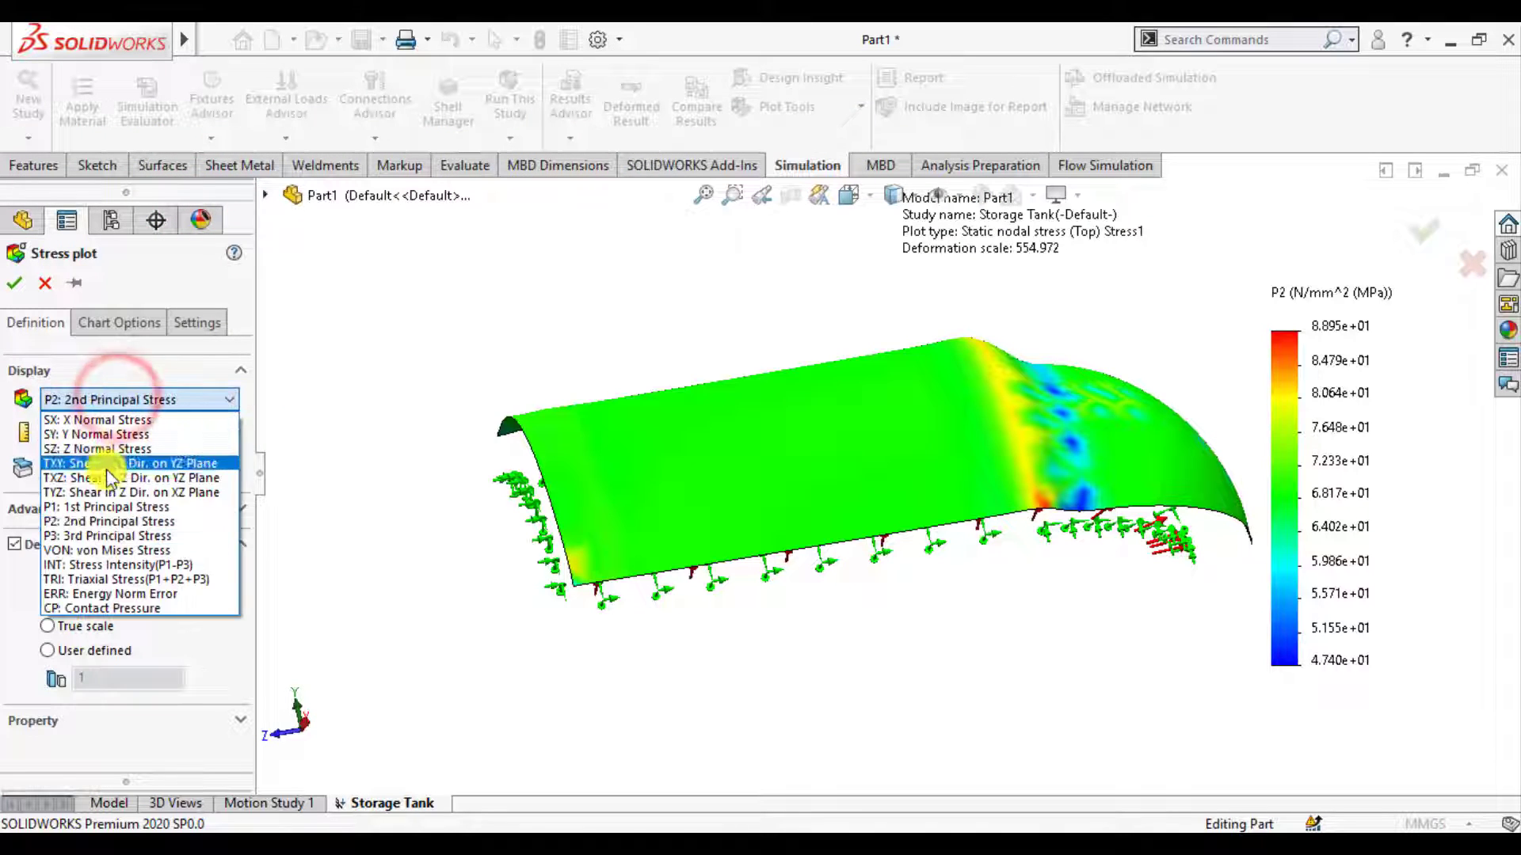
pyautogui.click(103, 508)
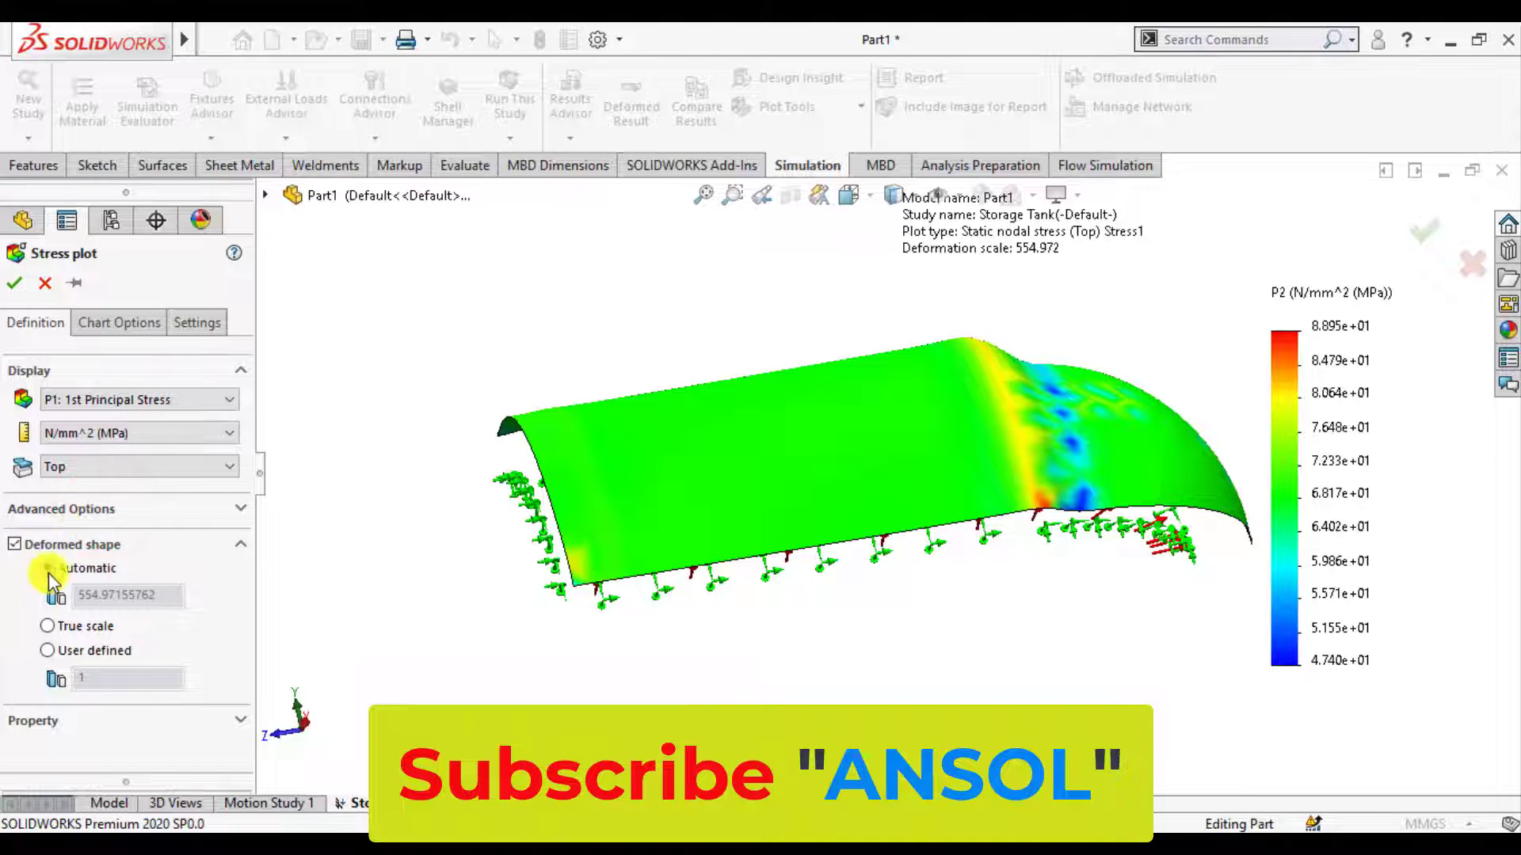
pyautogui.click(46, 626)
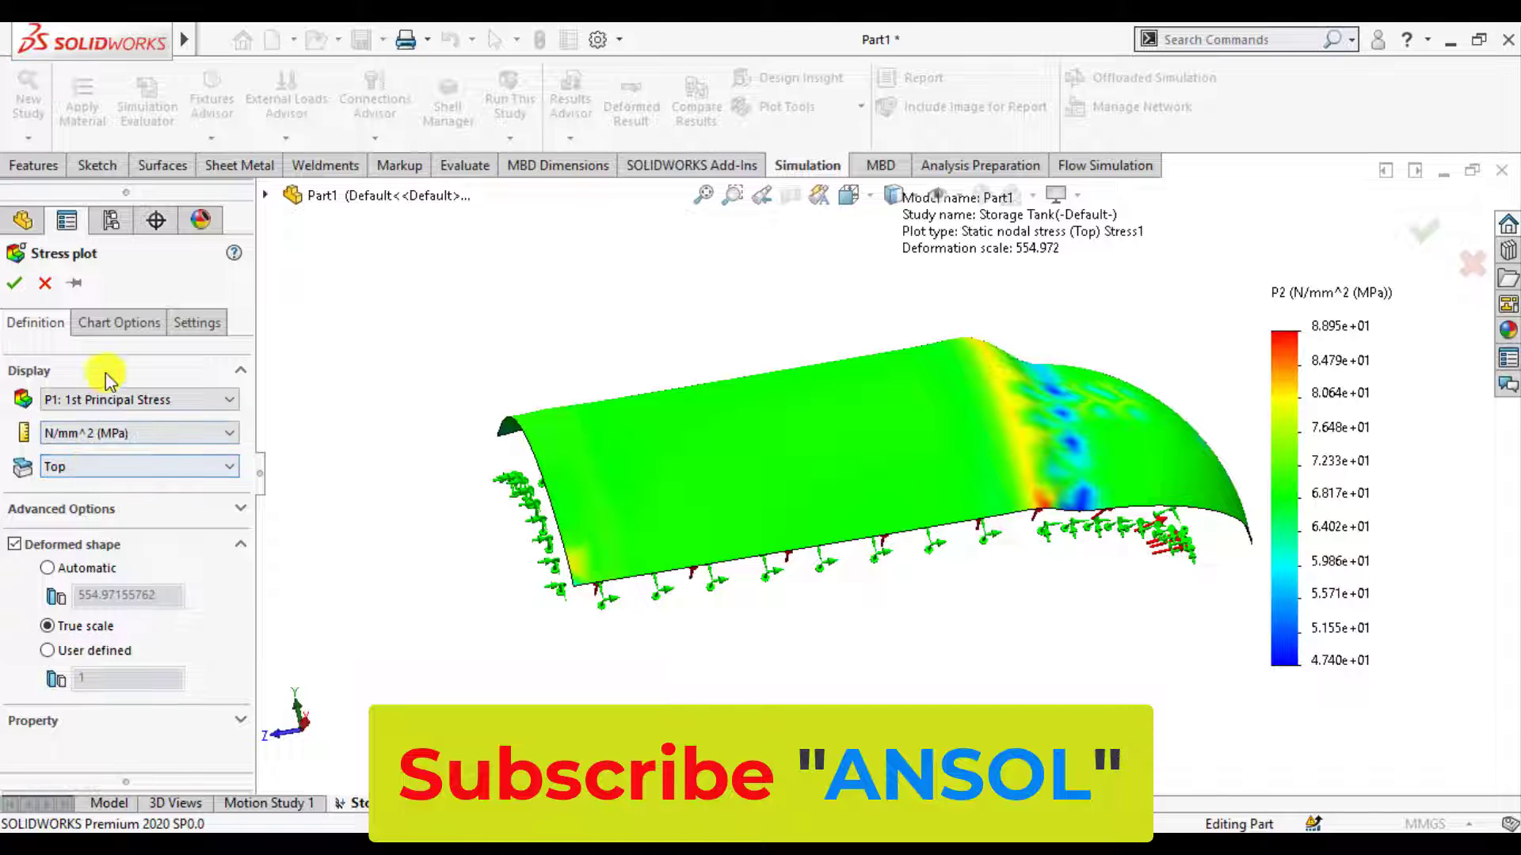
# Step: Set the stress plot legend's number format to floating and apply the plot changes
pyautogui.click(116, 325)
pyautogui.scroll(-5, 118, 475)
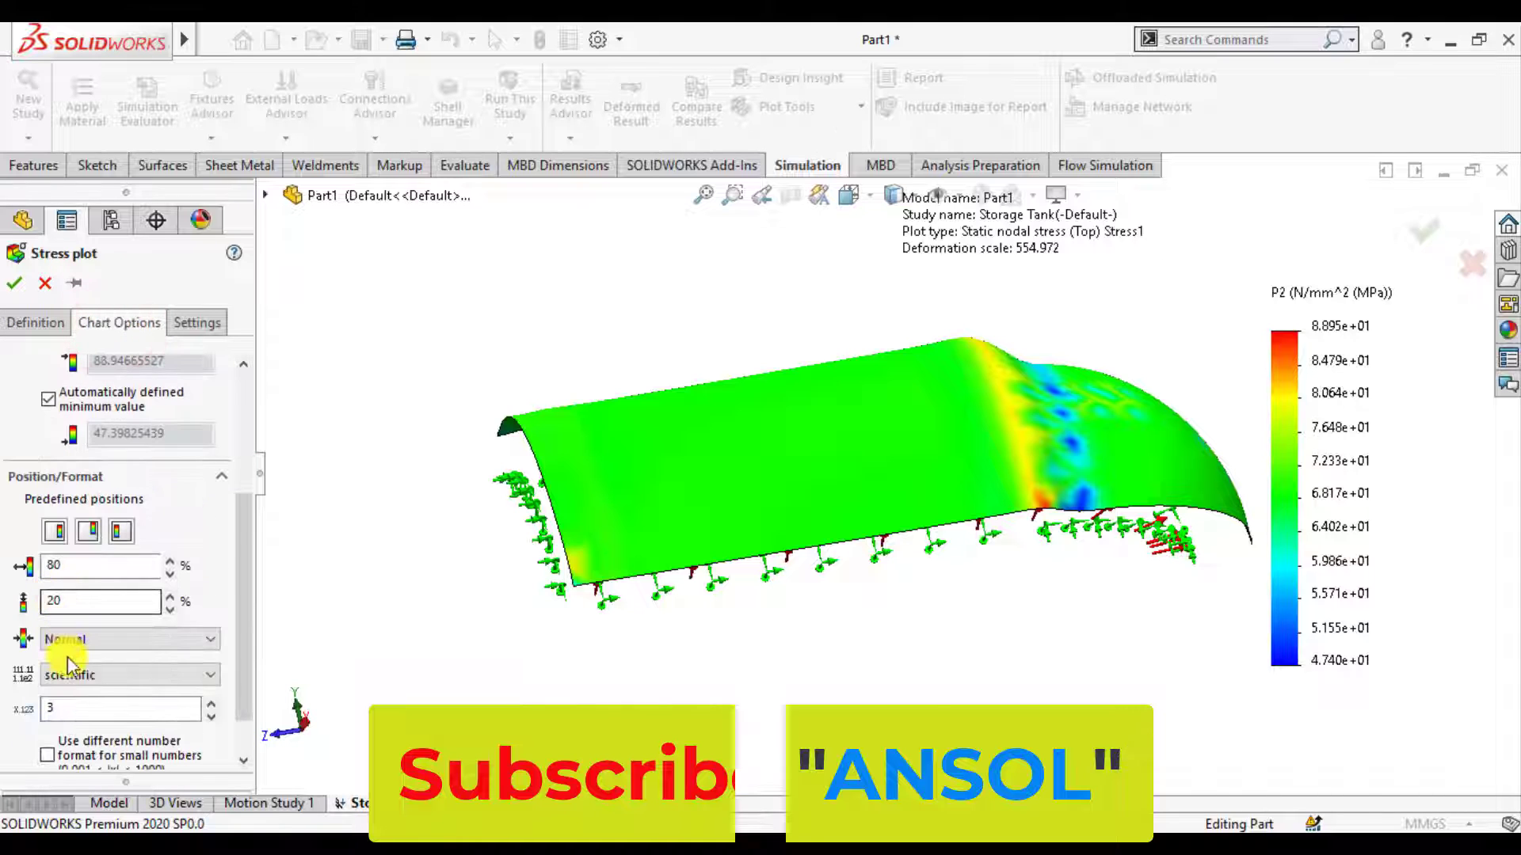
pyautogui.click(85, 674)
pyautogui.click(82, 705)
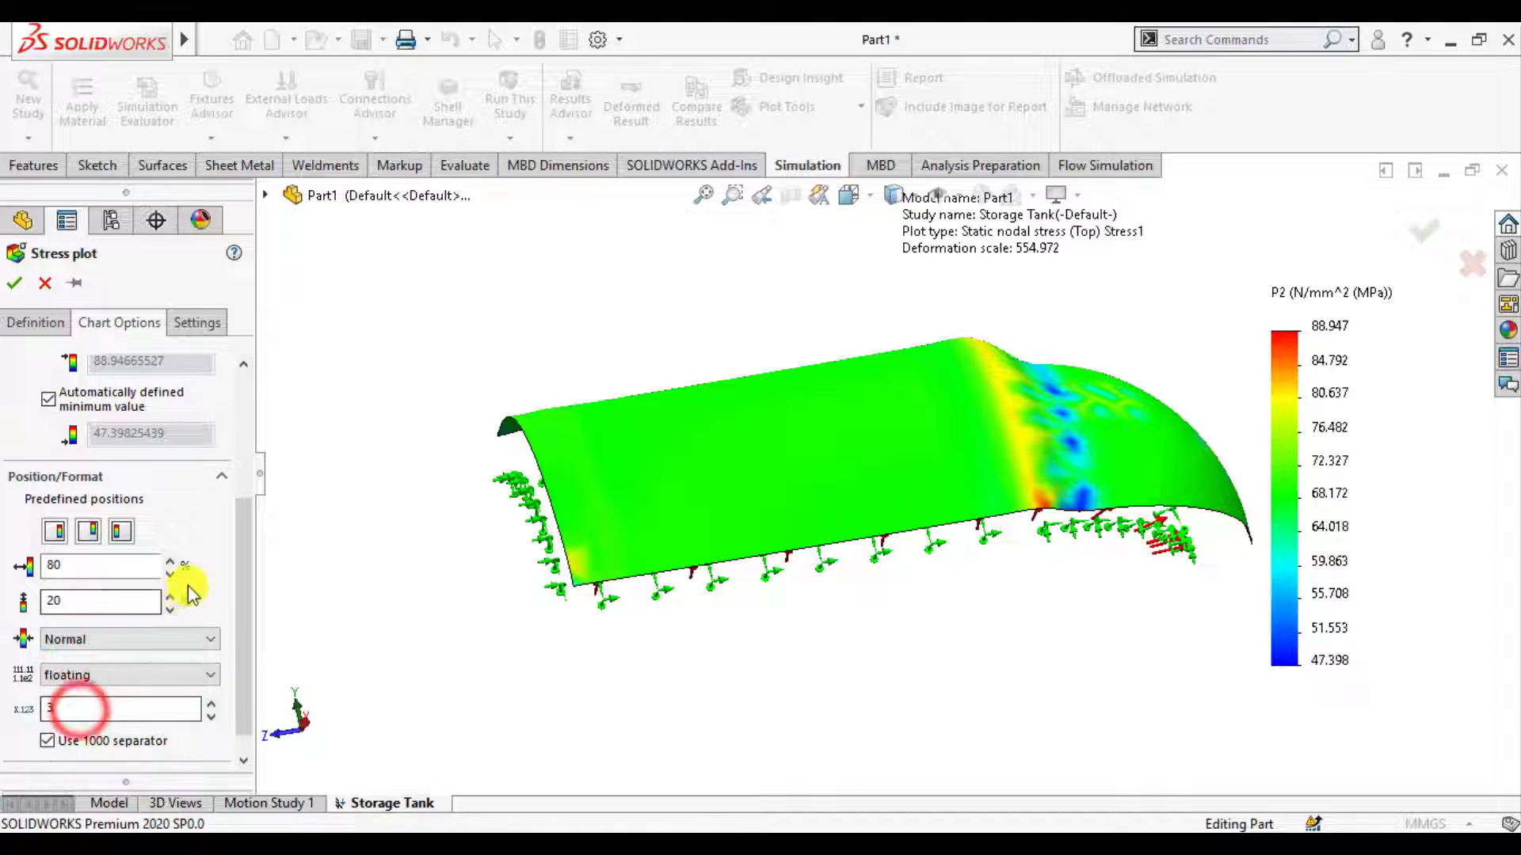
pyautogui.moveTo(244, 584); pyautogui.dragTo(244, 420)
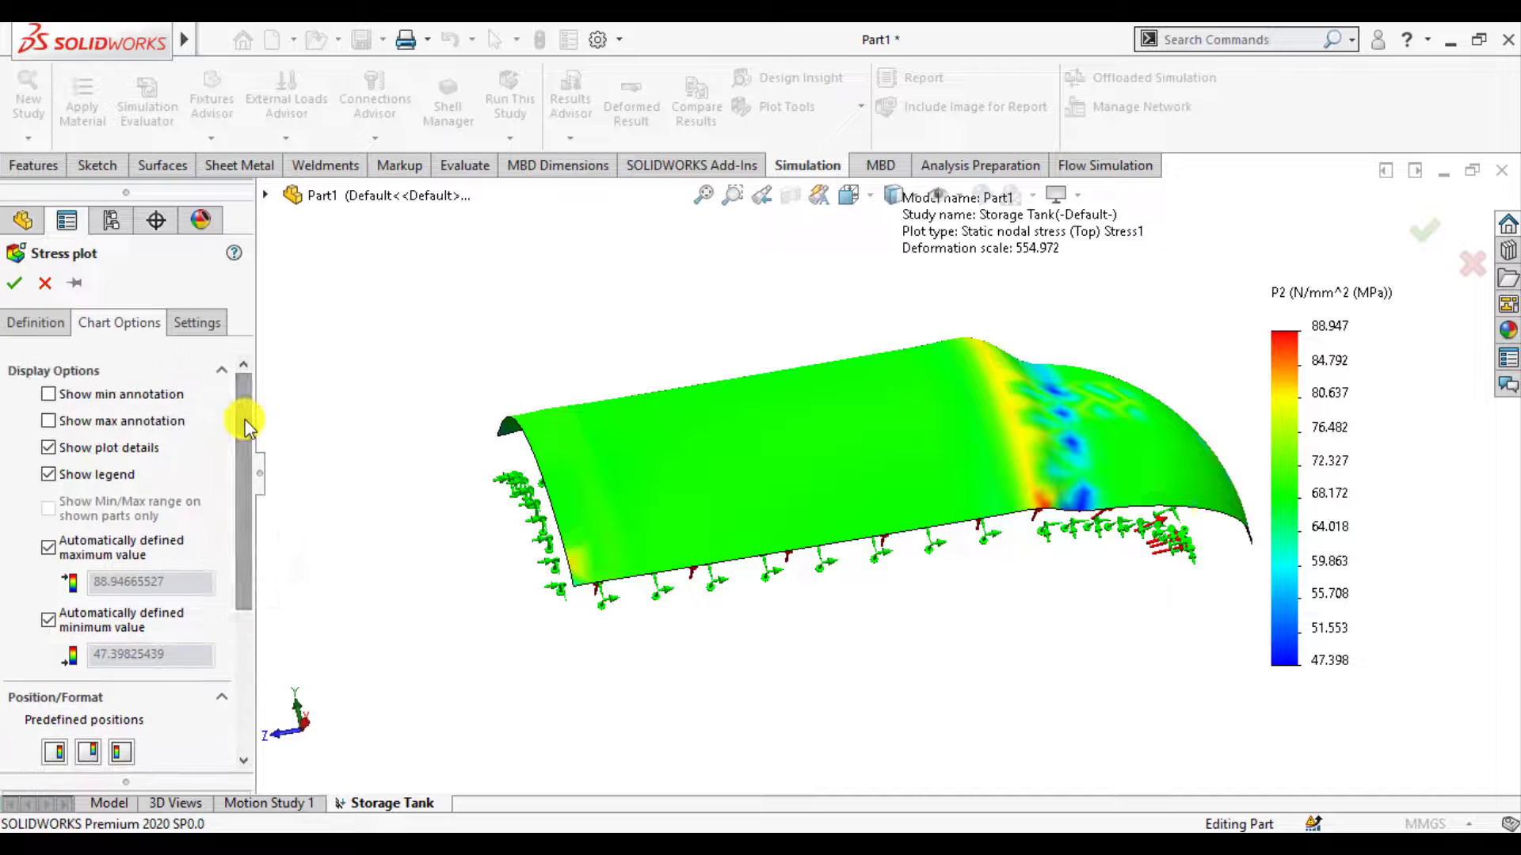
pyautogui.click(15, 283)
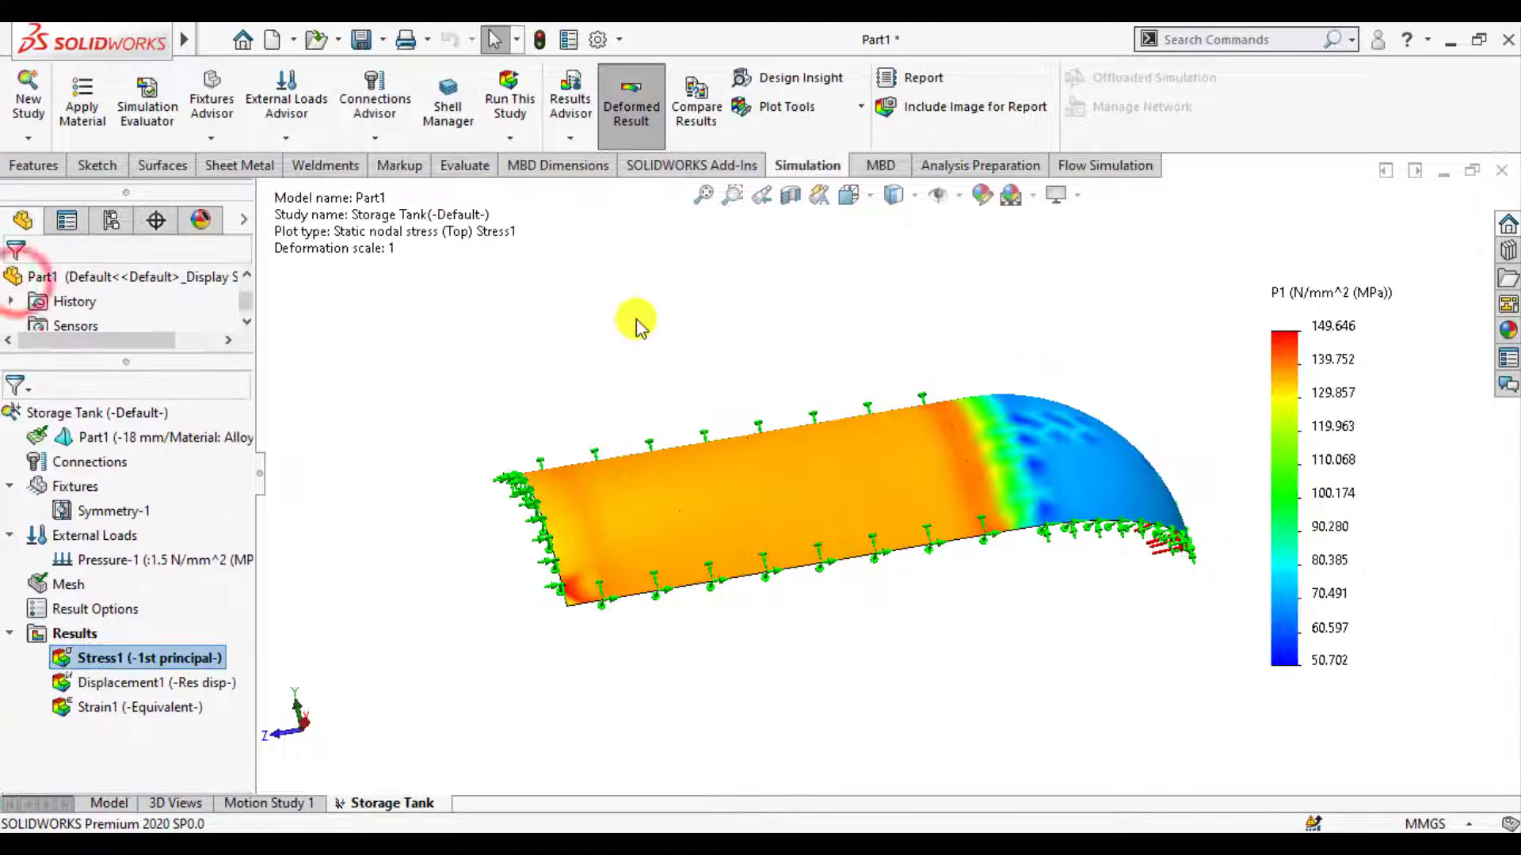
# Step: Probe the 1st principal stress at four locations on the cylindrical wall
pyautogui.moveTo(963, 547); pyautogui.dragTo(948, 560, button='middle')
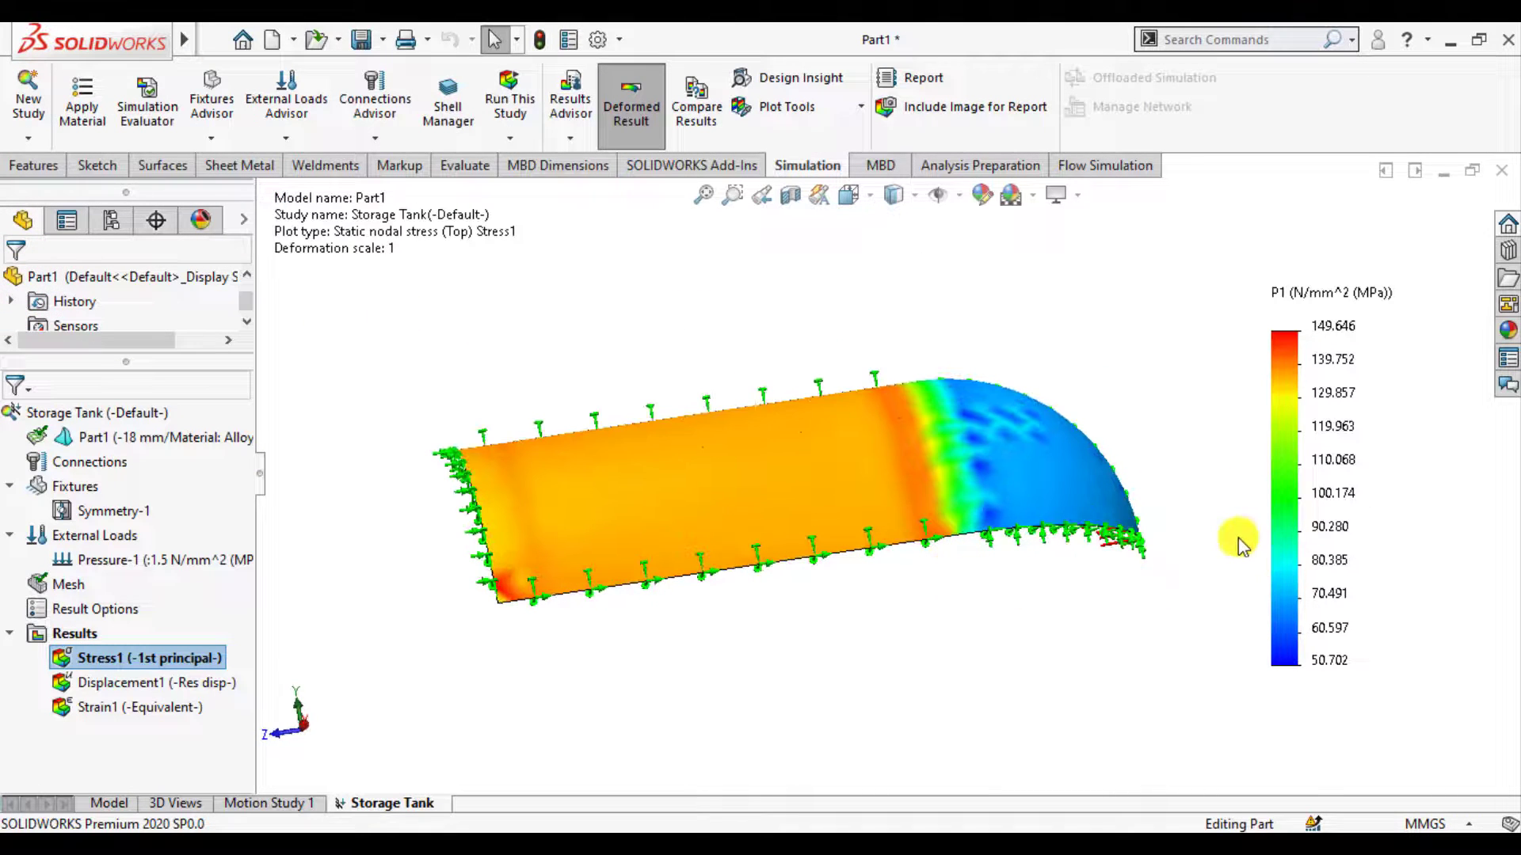
pyautogui.rightClick(149, 668)
pyautogui.click(196, 407)
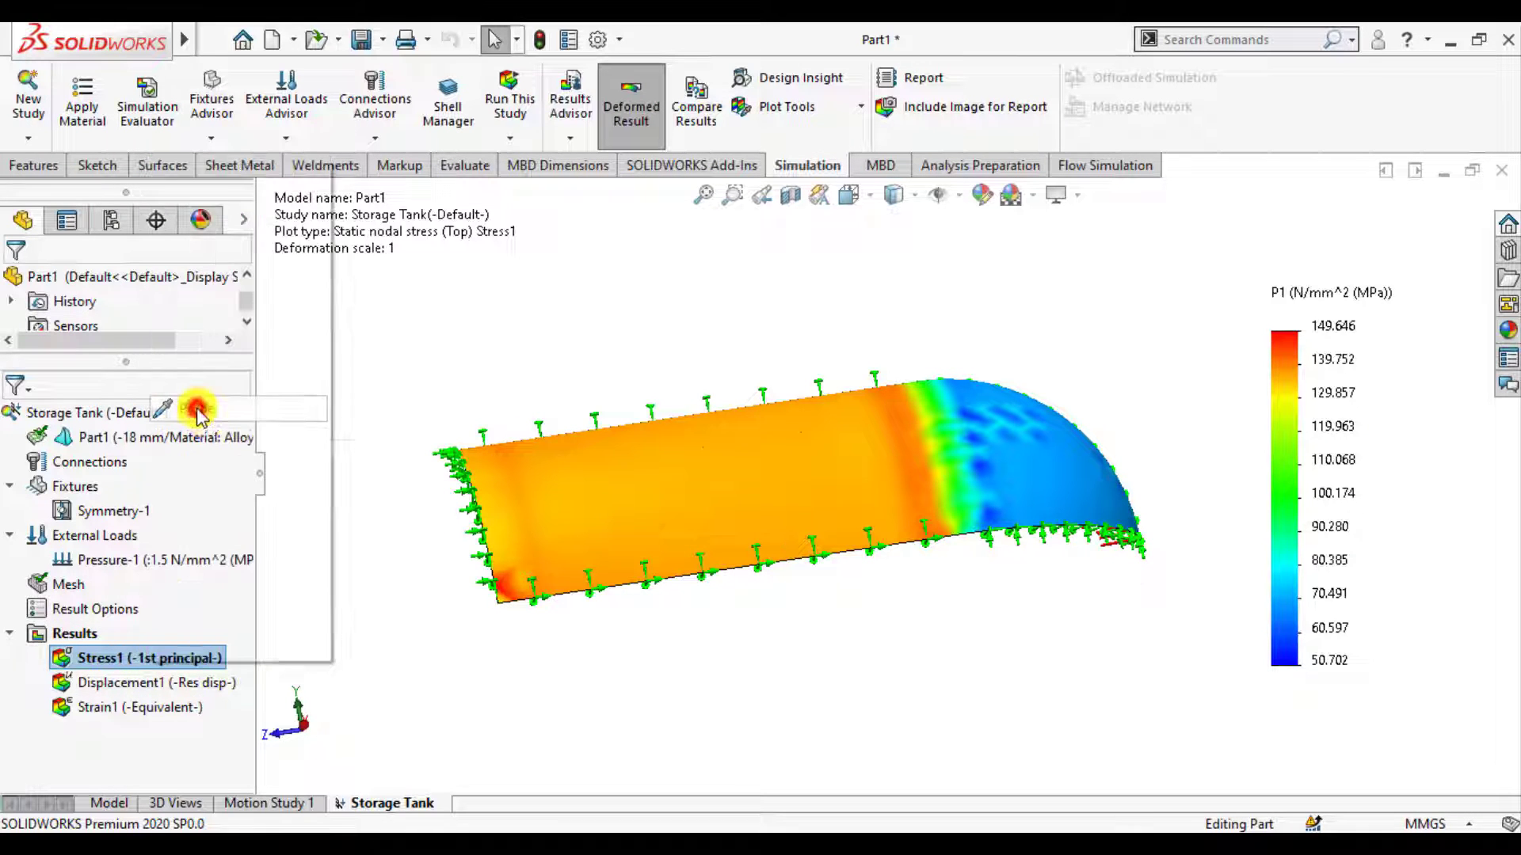
pyautogui.click(625, 497)
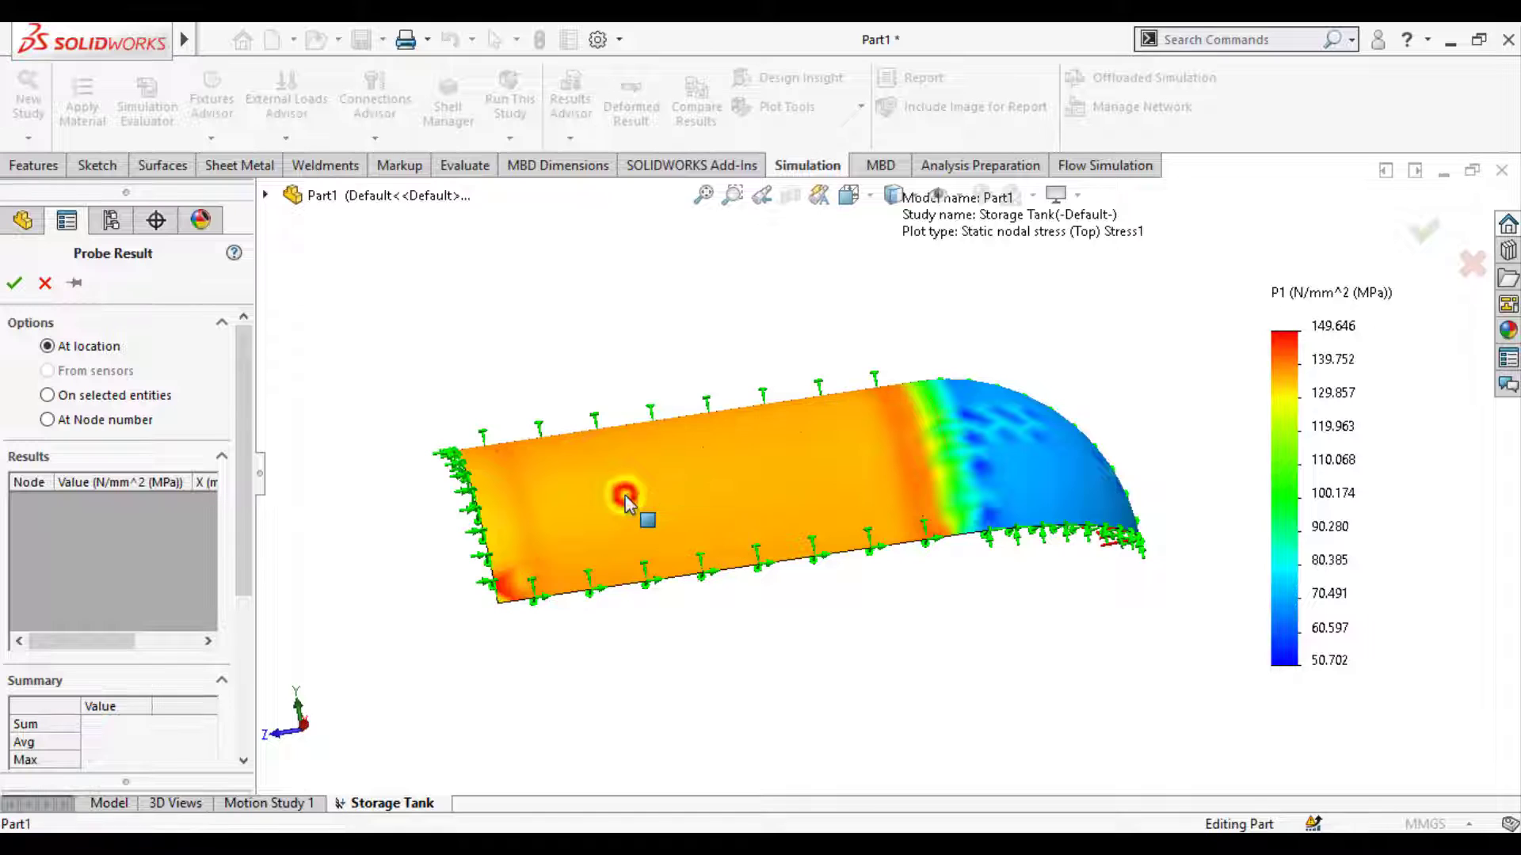
pyautogui.click(816, 466)
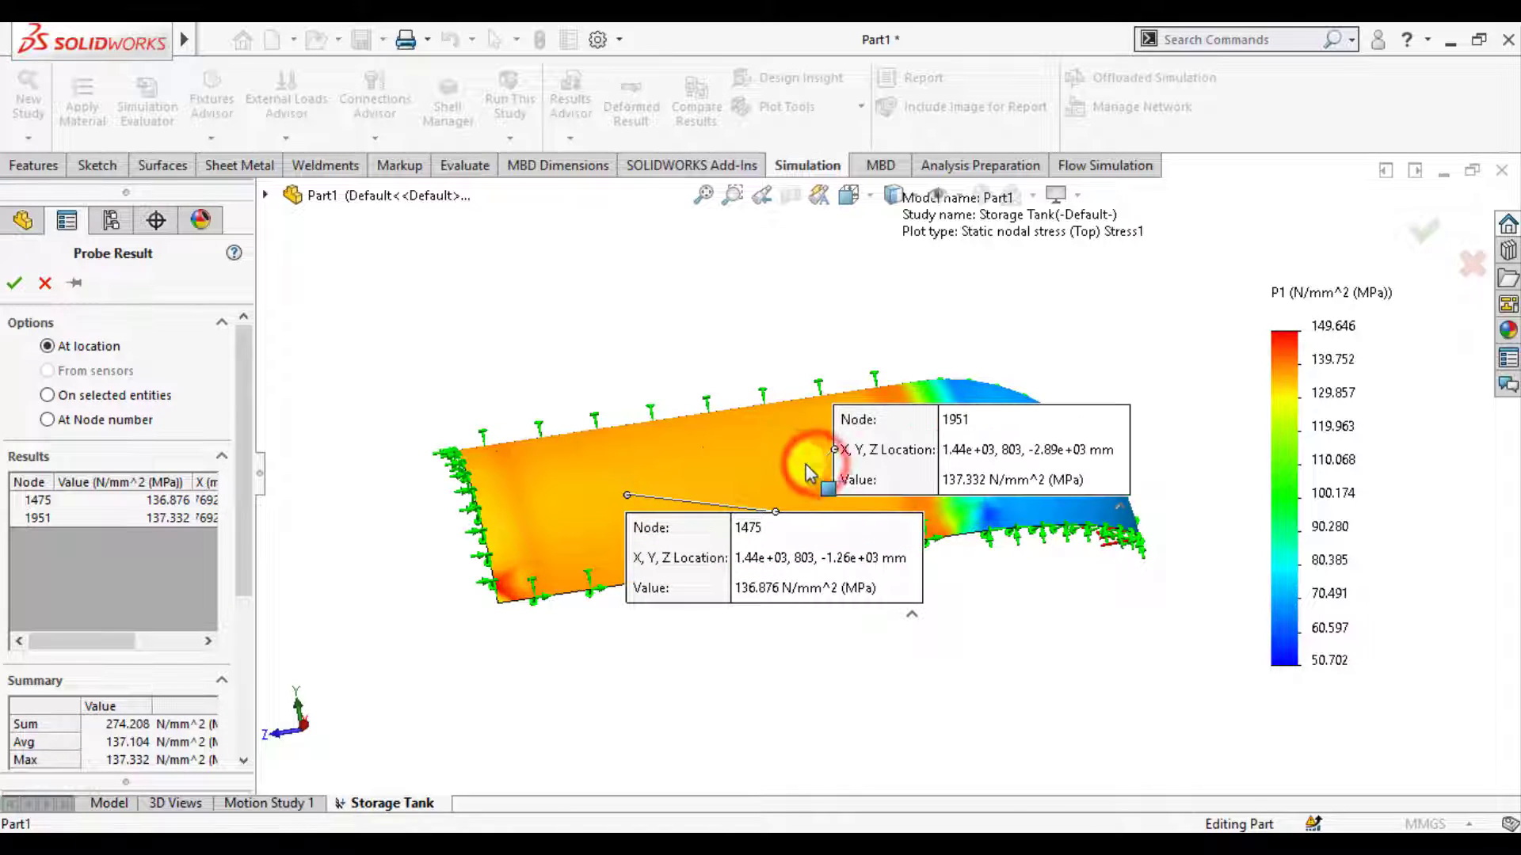
pyautogui.click(715, 466)
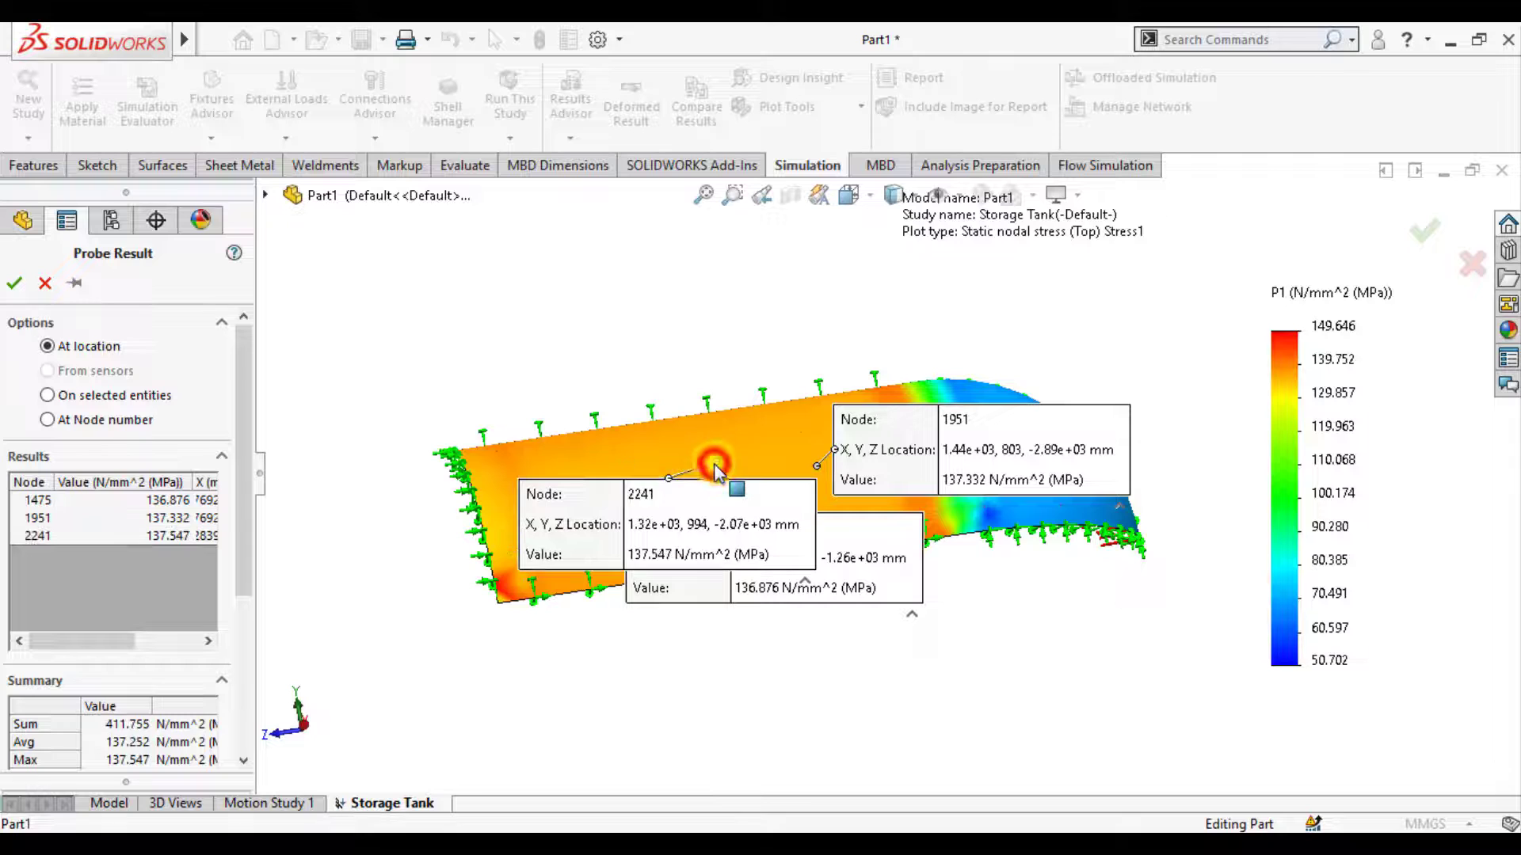
pyautogui.click(567, 459)
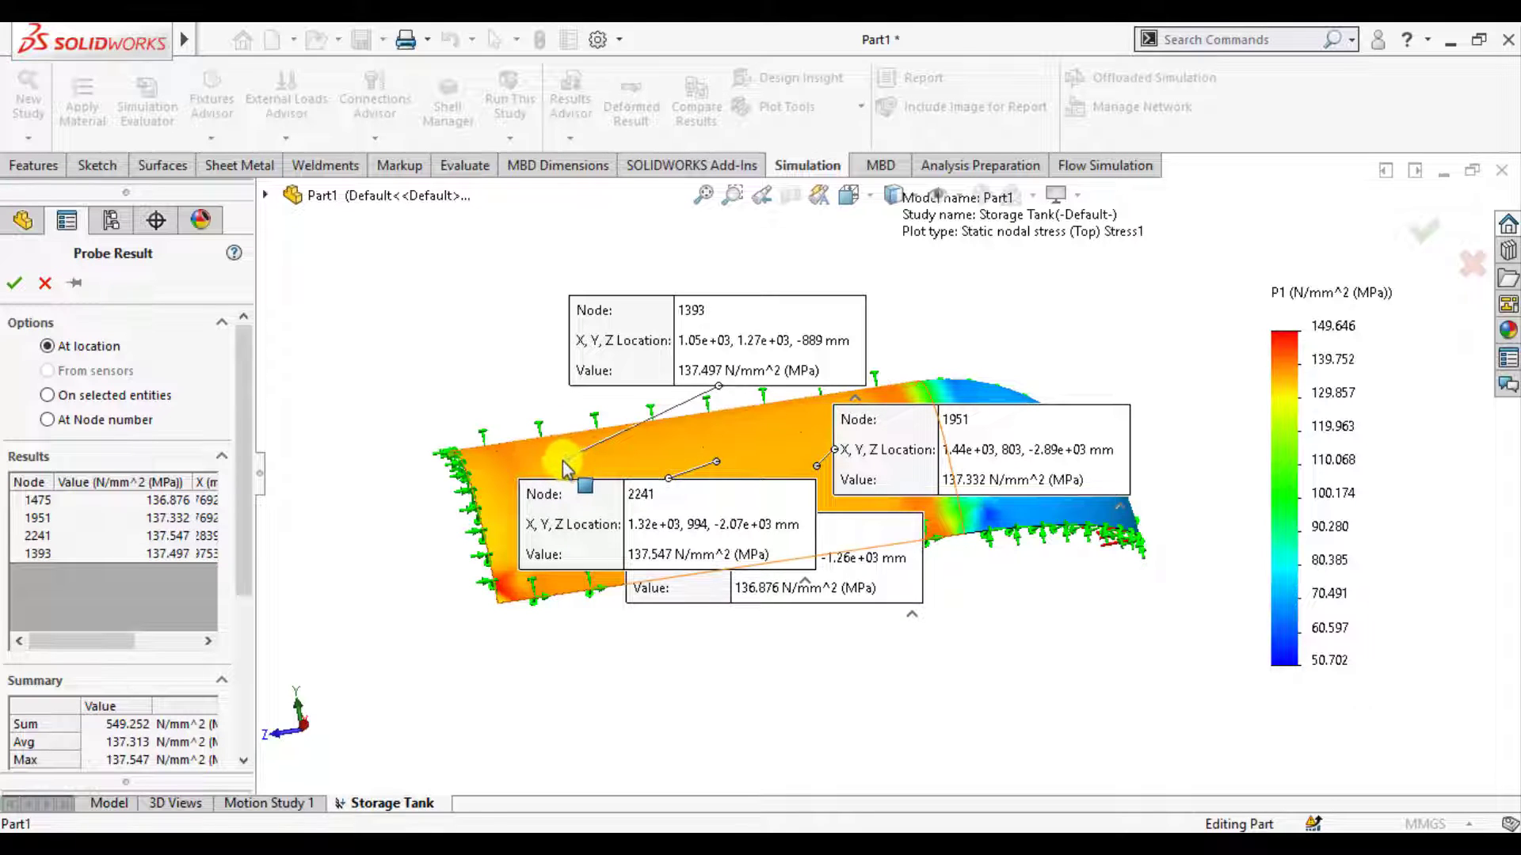
pyautogui.click(15, 289)
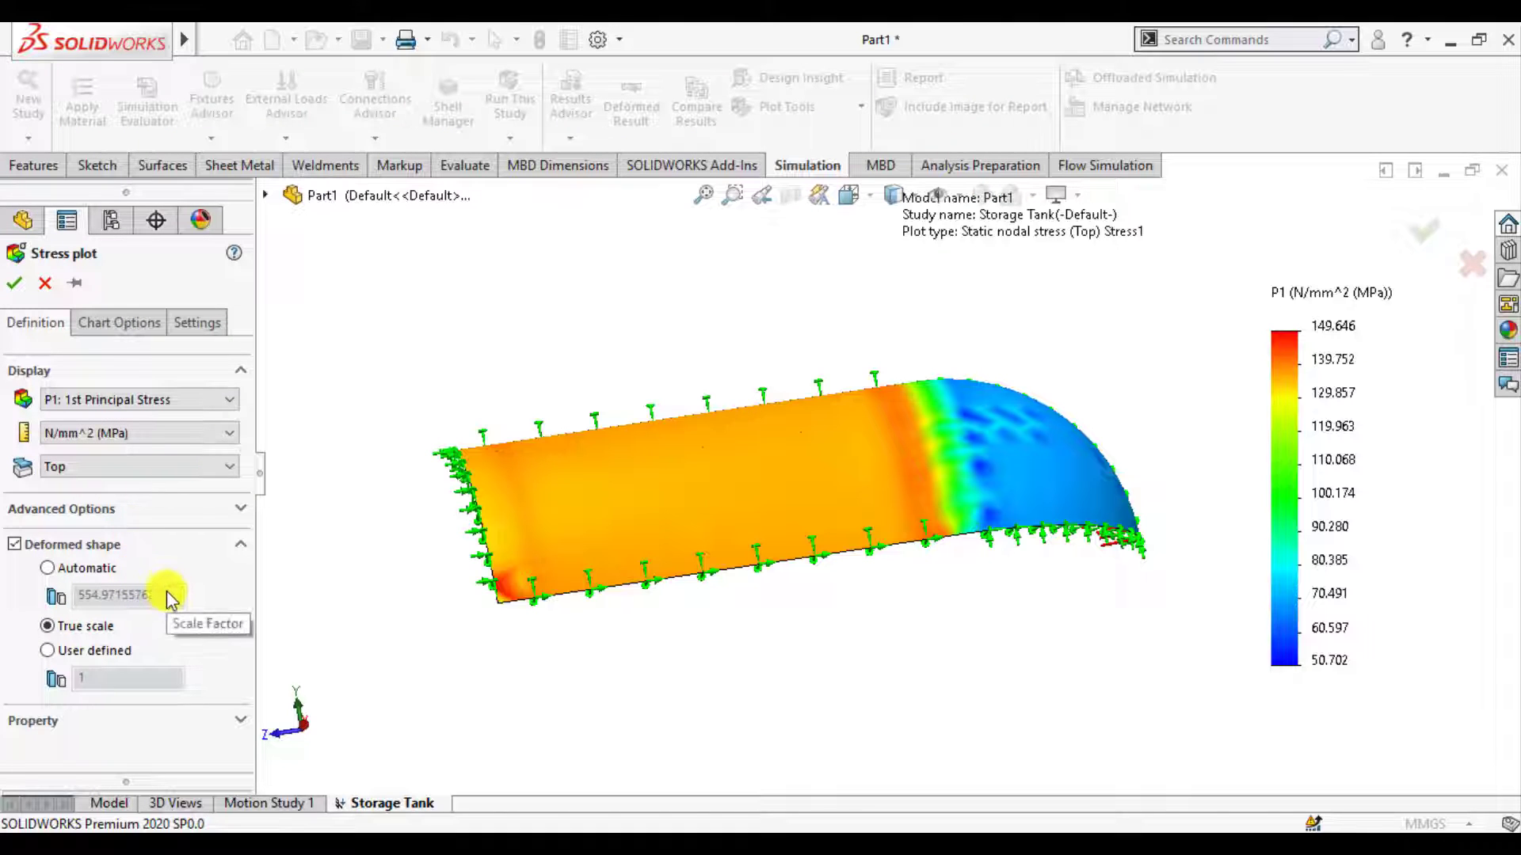
# Step: Show the 1st principal stress result as a vector plot and apply the plot changes
pyautogui.click(92, 505)
pyautogui.click(48, 532)
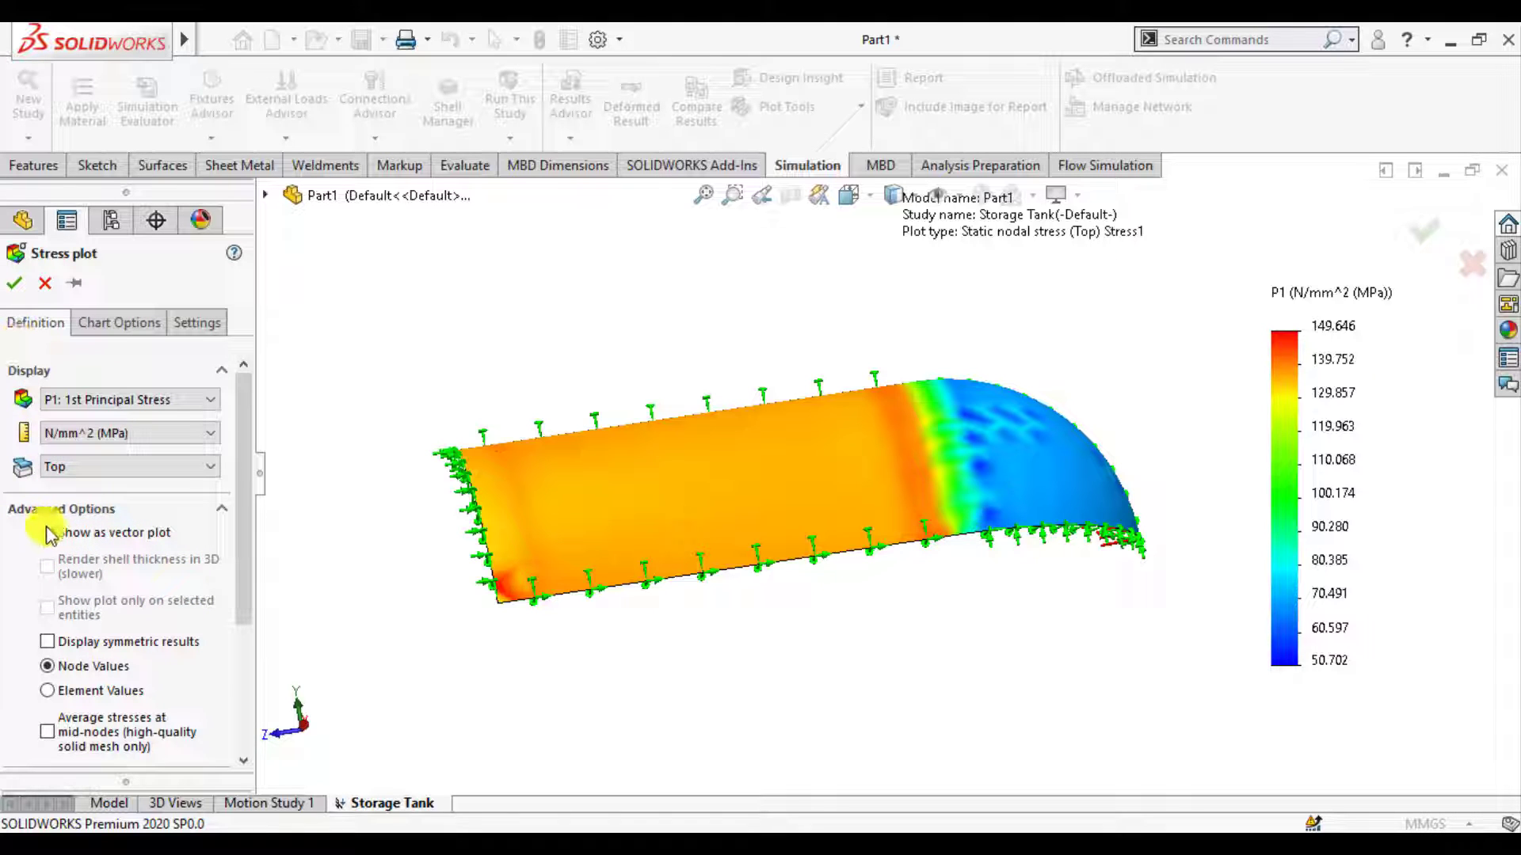
pyautogui.moveTo(248, 546); pyautogui.dragTo(248, 701)
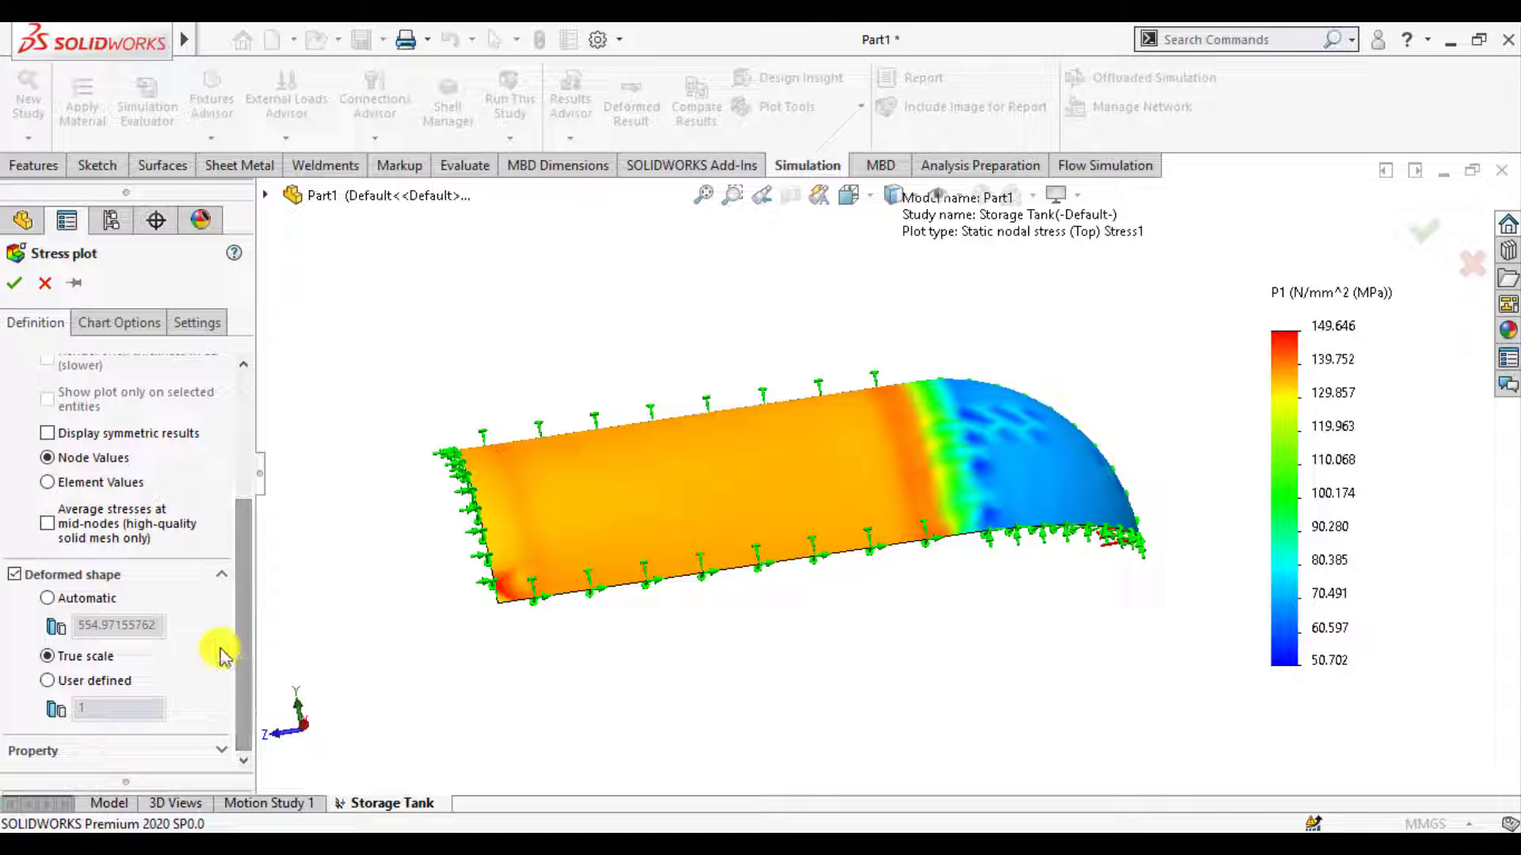
pyautogui.click(14, 283)
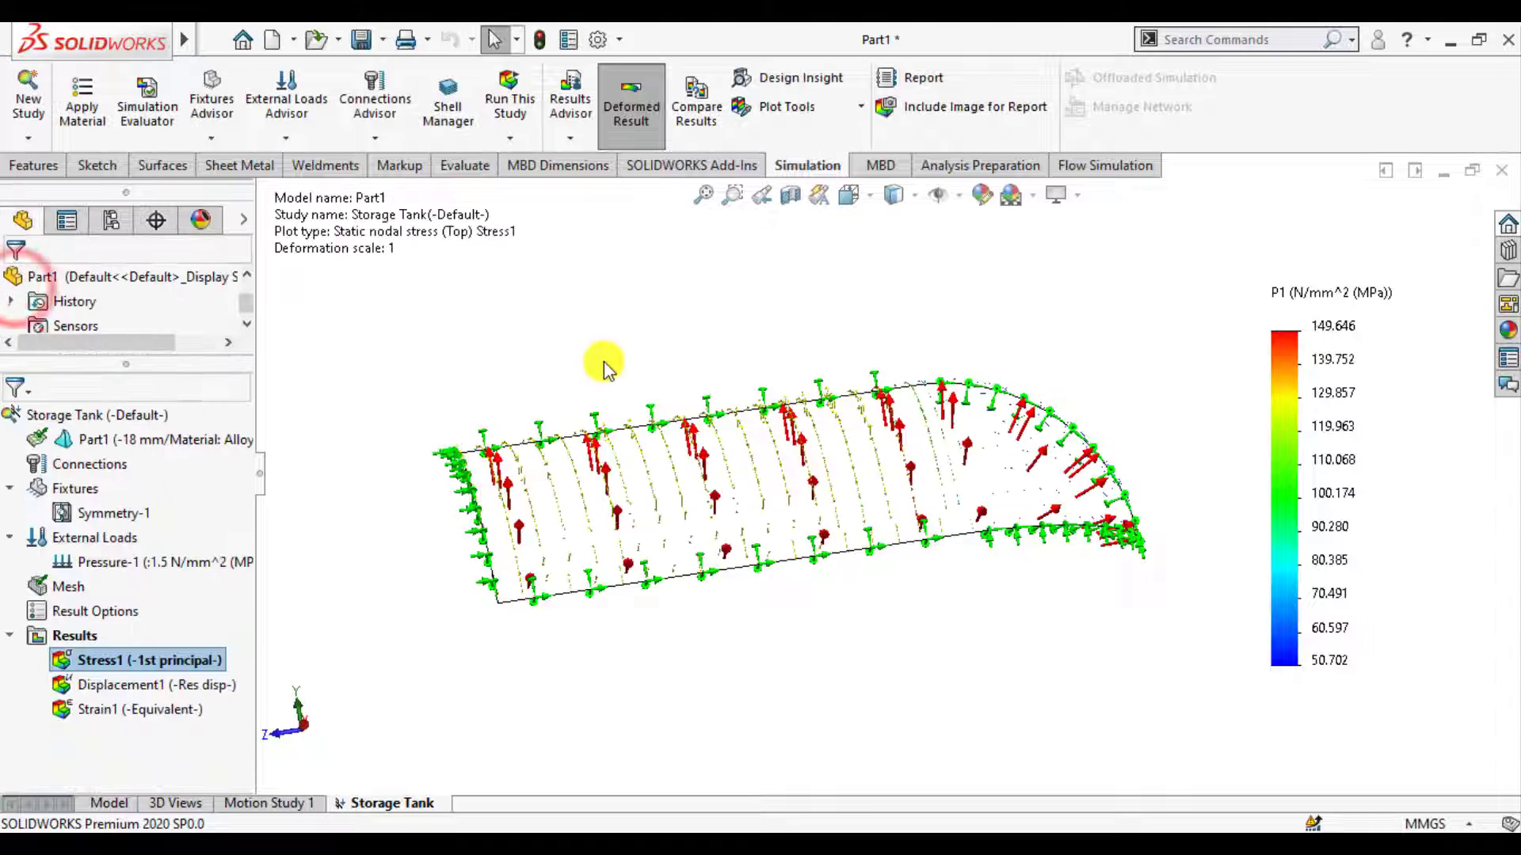
pyautogui.moveTo(458, 634); pyautogui.dragTo(306, 604, button='middle')
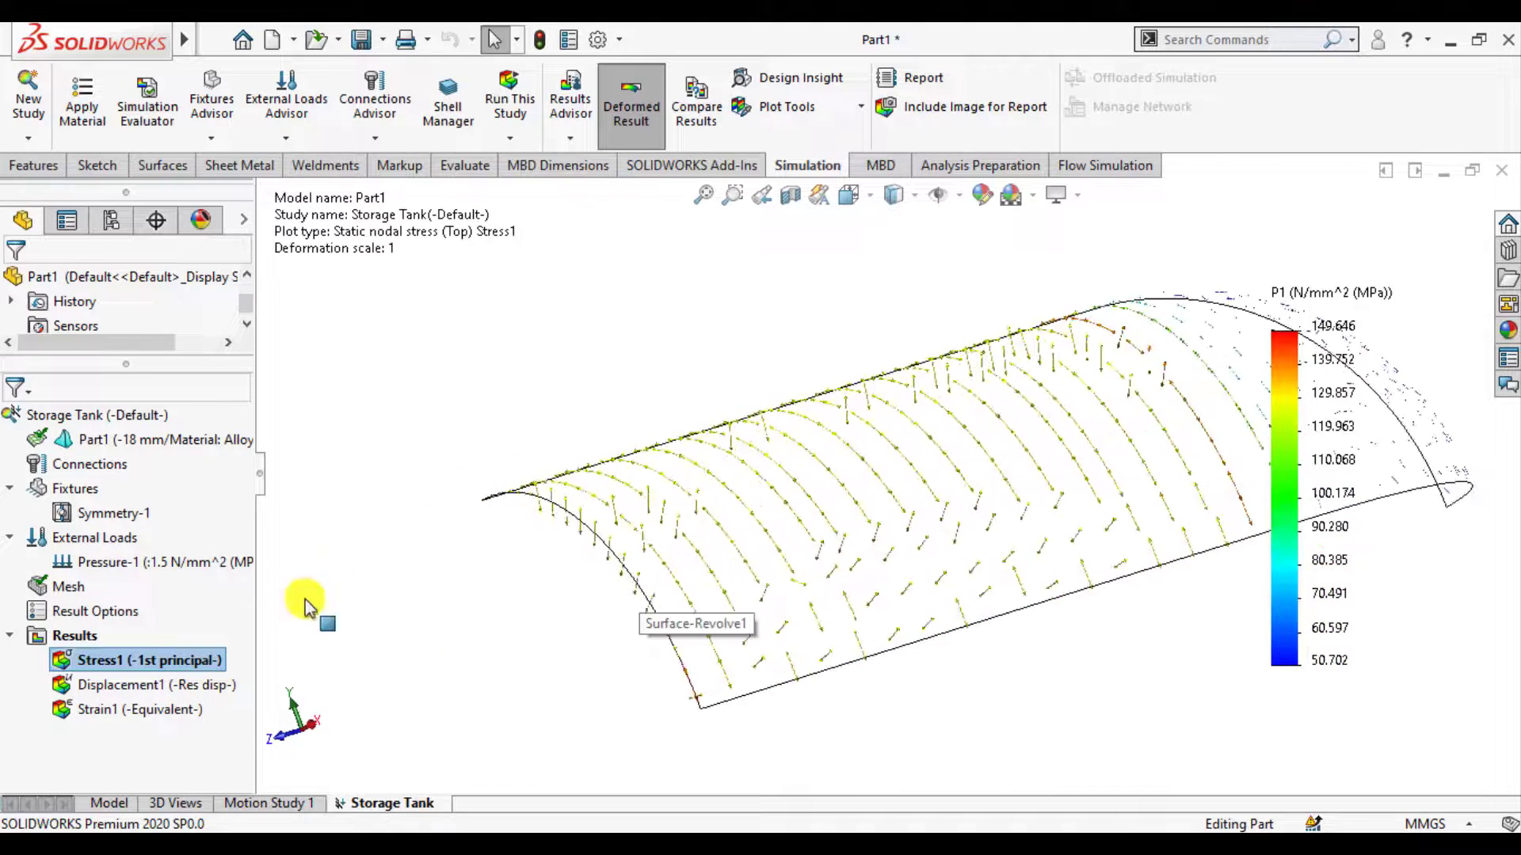
# Step: Set the vector size of the 1st principal stress plot to 500%
pyautogui.rightClick(153, 664)
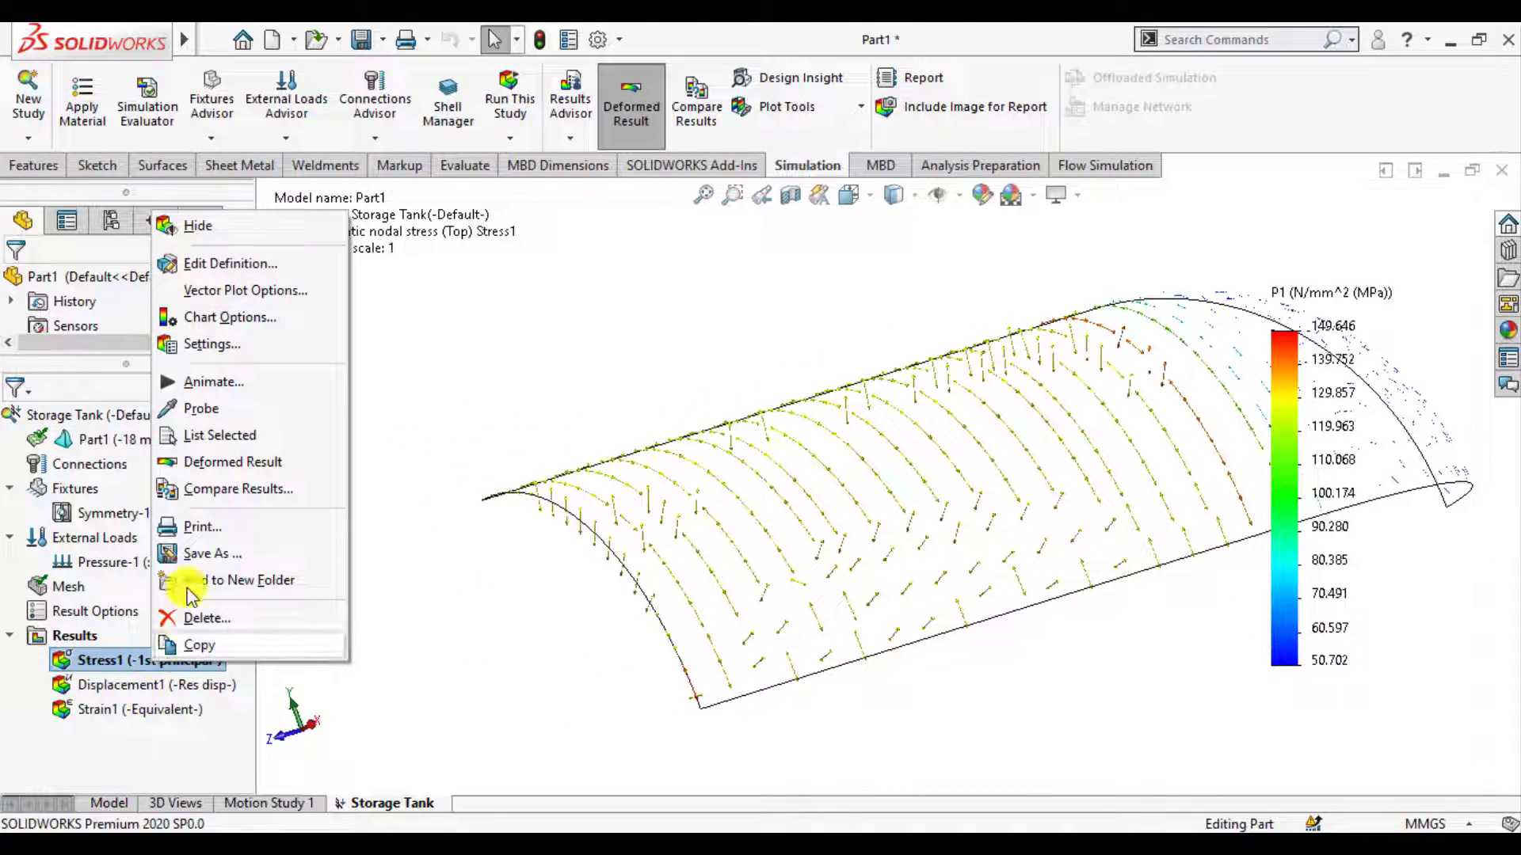
pyautogui.click(248, 291)
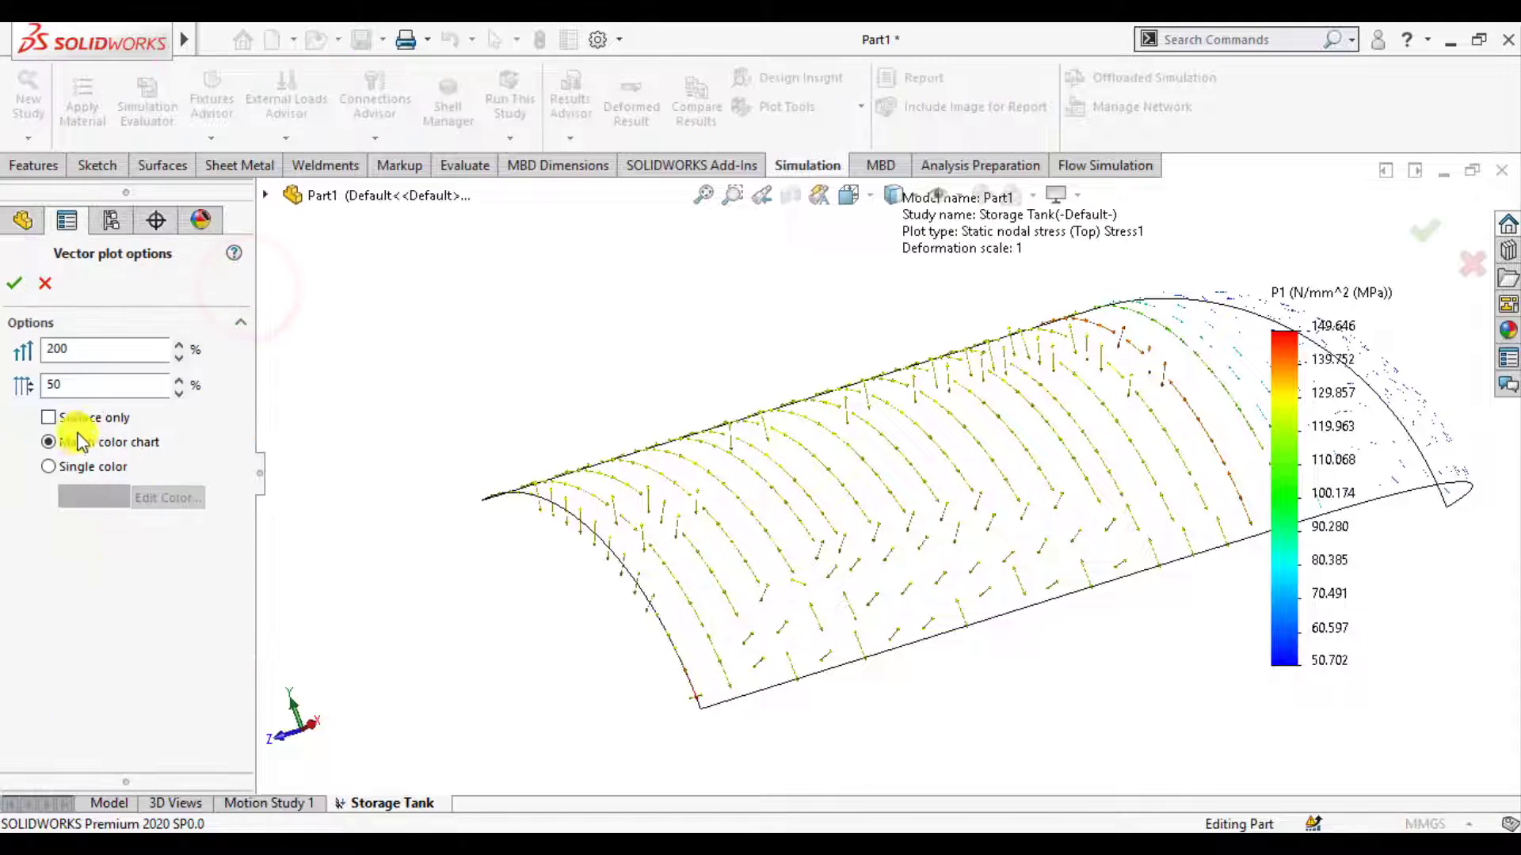
pyautogui.doubleClick(98, 354)
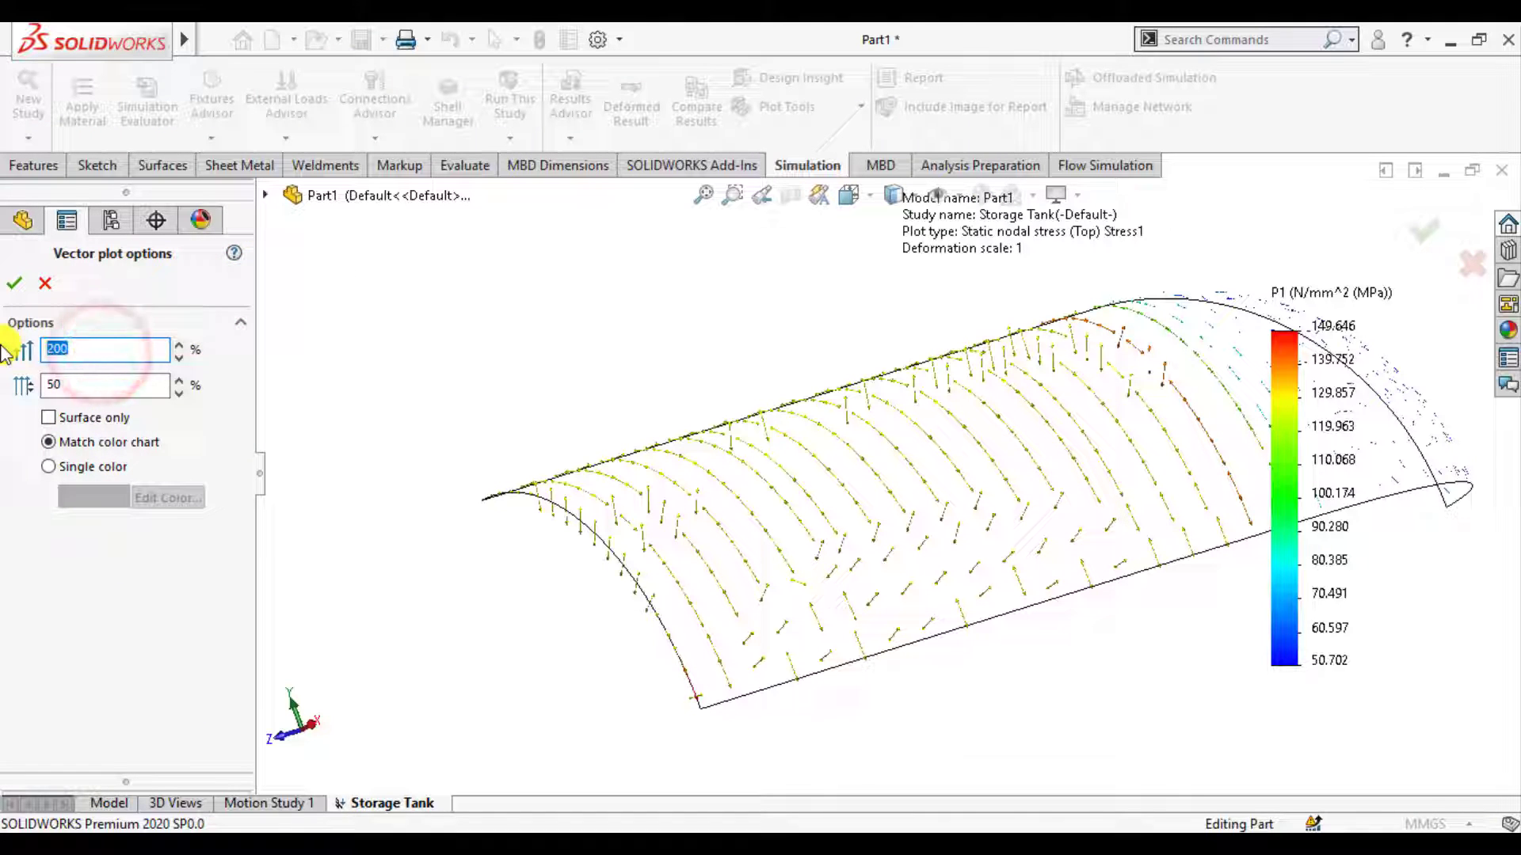
pyautogui.write('500')
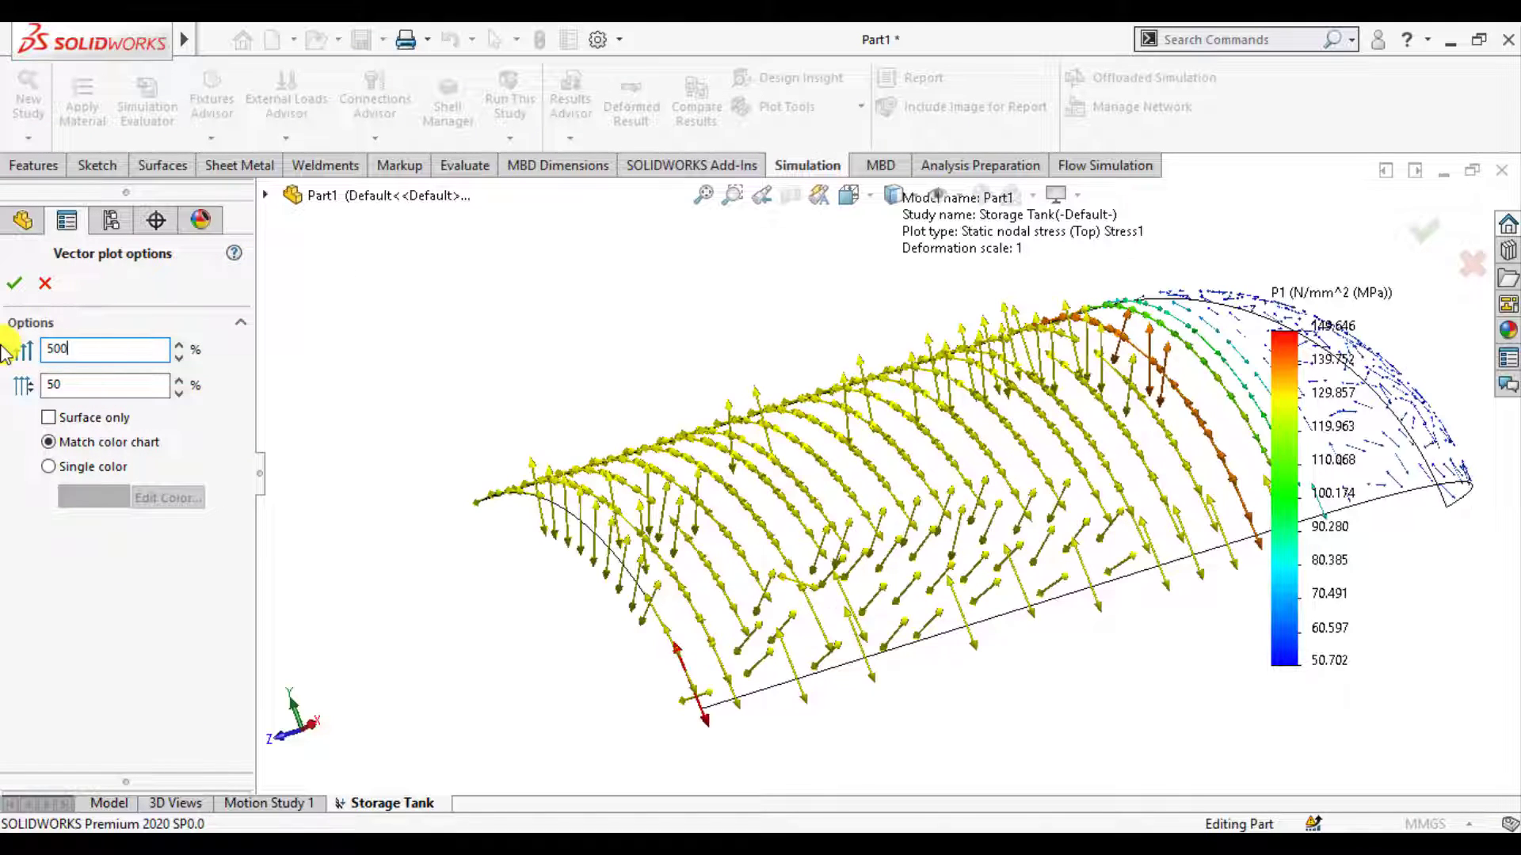
pyautogui.click(11, 285)
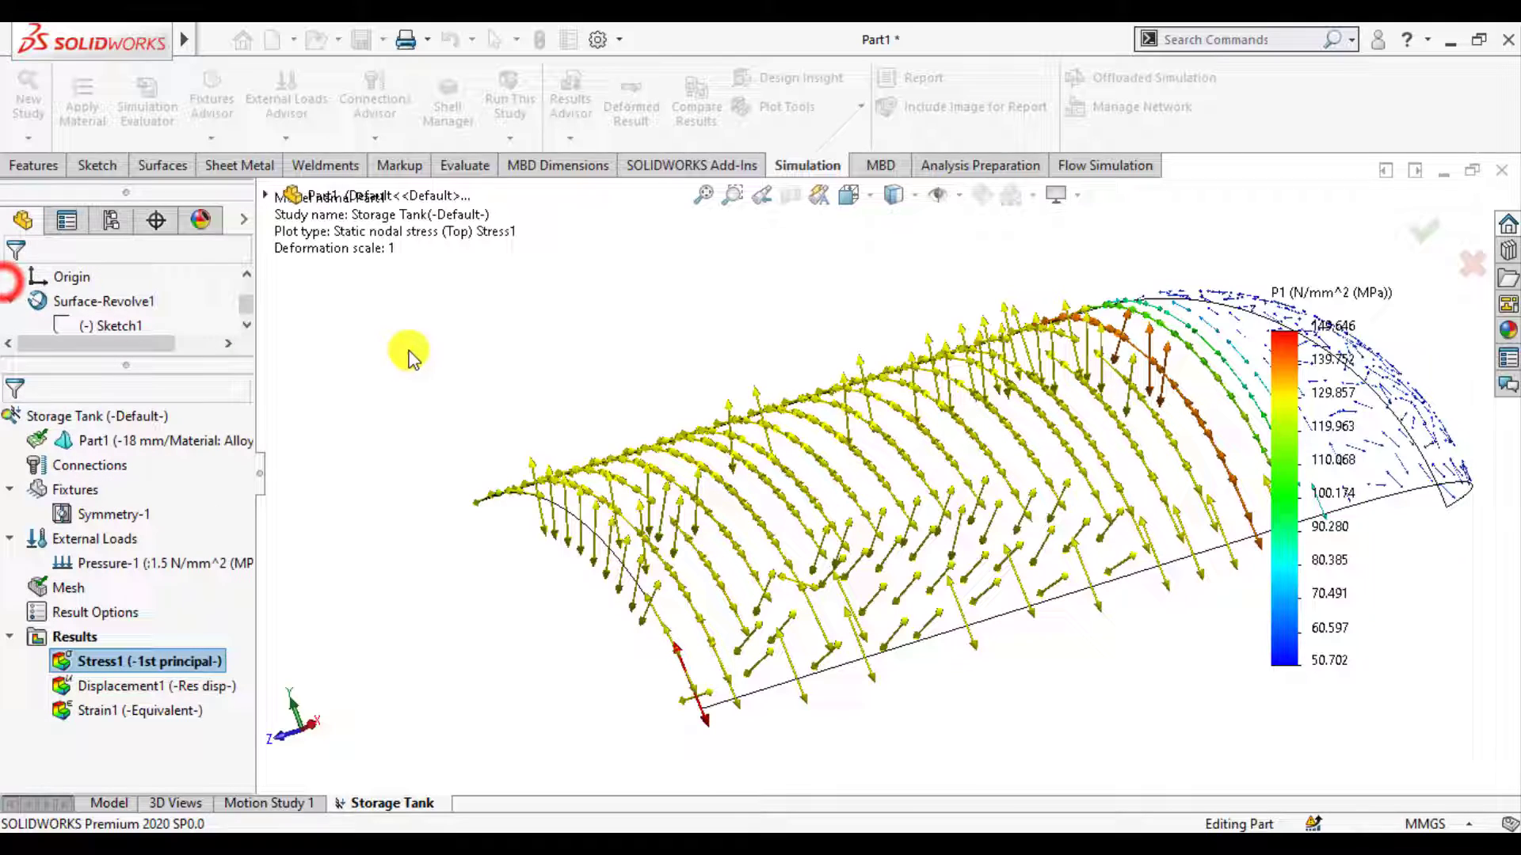
# Step: Examine the direction of the 1st principal stress vectors along the cylindrical wall
pyautogui.click(485, 377)
pyautogui.scroll(3, 871, 475)
pyautogui.scroll(-4, 931, 457)
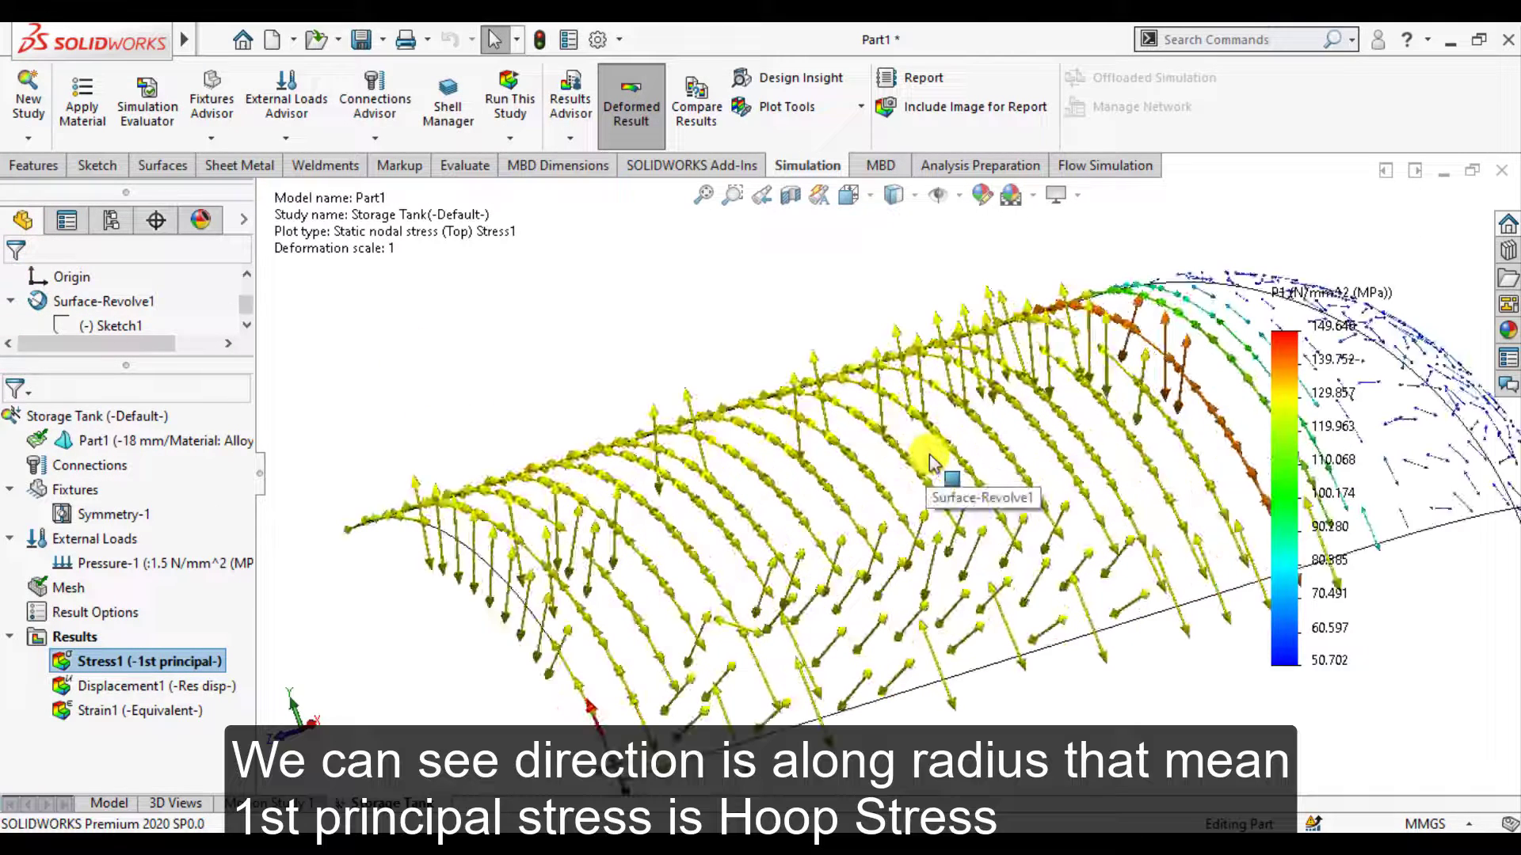
pyautogui.scroll(3, 628, 479)
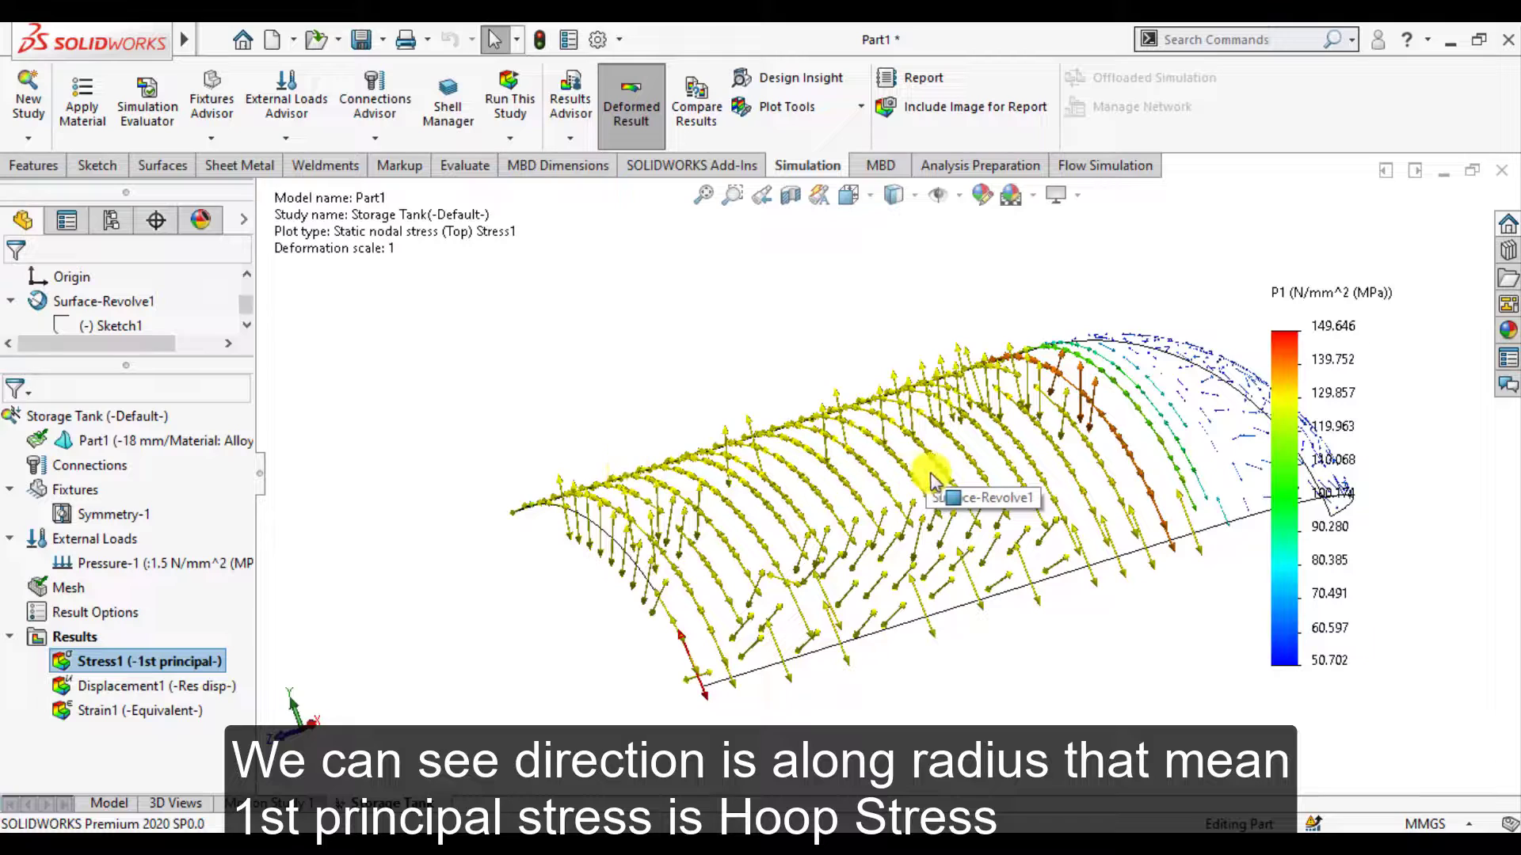
pyautogui.scroll(-2, 932, 479)
pyautogui.scroll(2, 837, 485)
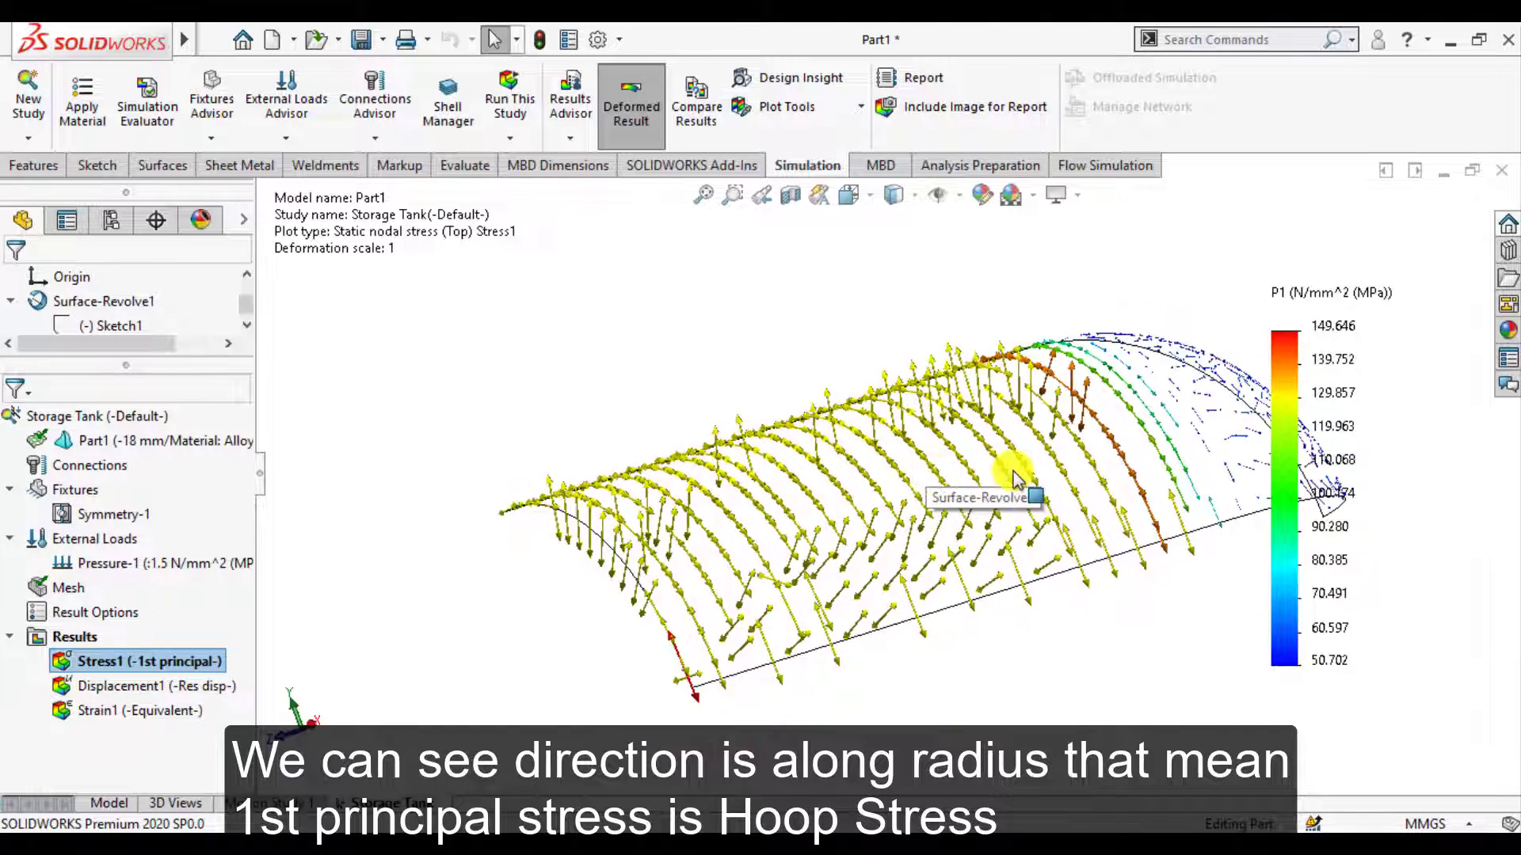
pyautogui.scroll(-3, 1006, 477)
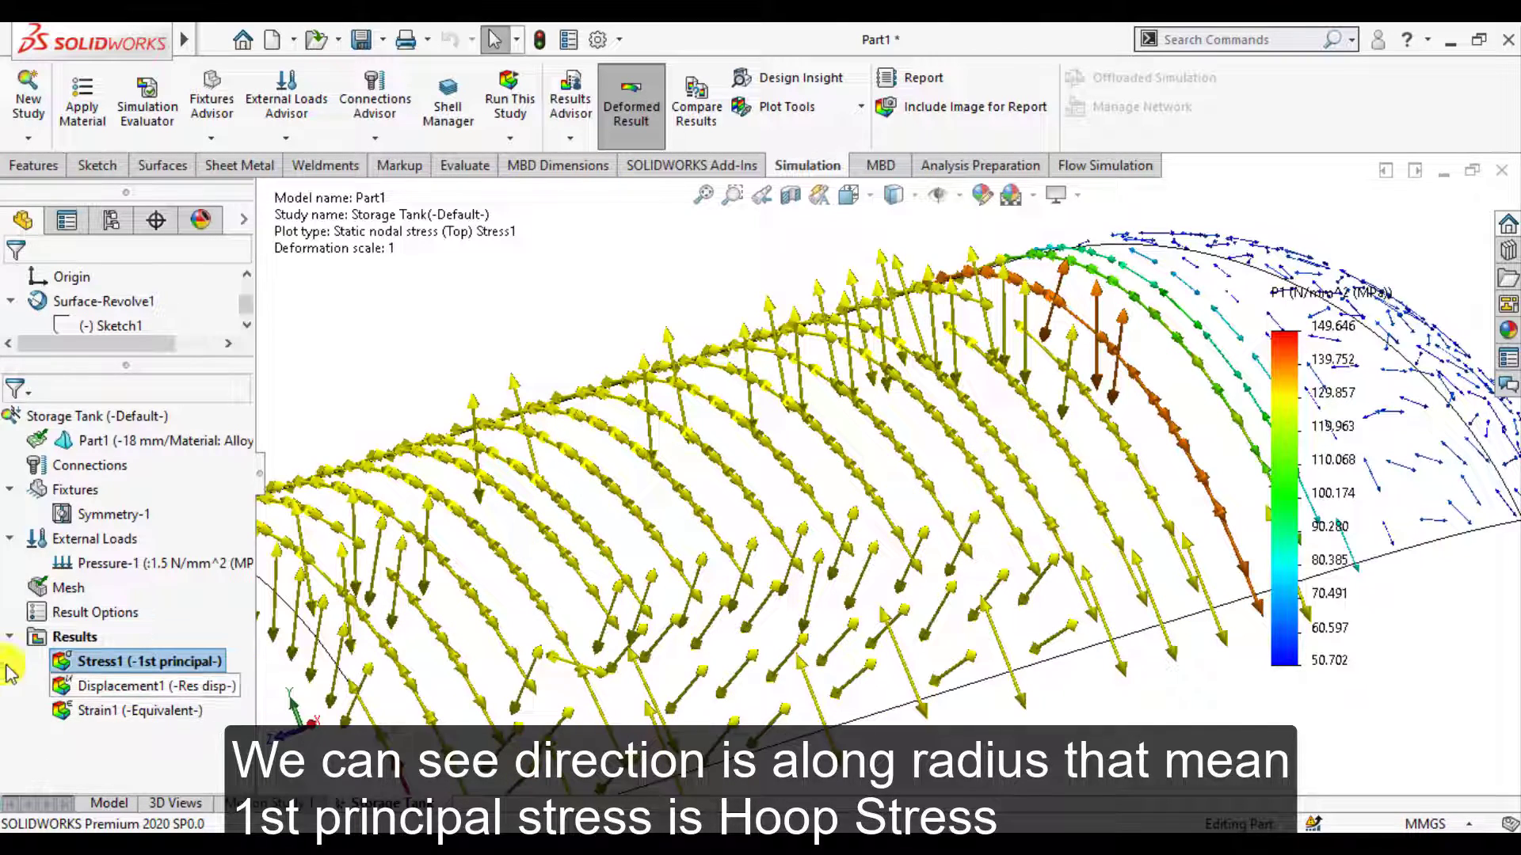
# Step: Probe the 1st principal stress at three locations on the vector plot's cylindrical wall and space the callouts apart for reading
pyautogui.rightClick(91, 662)
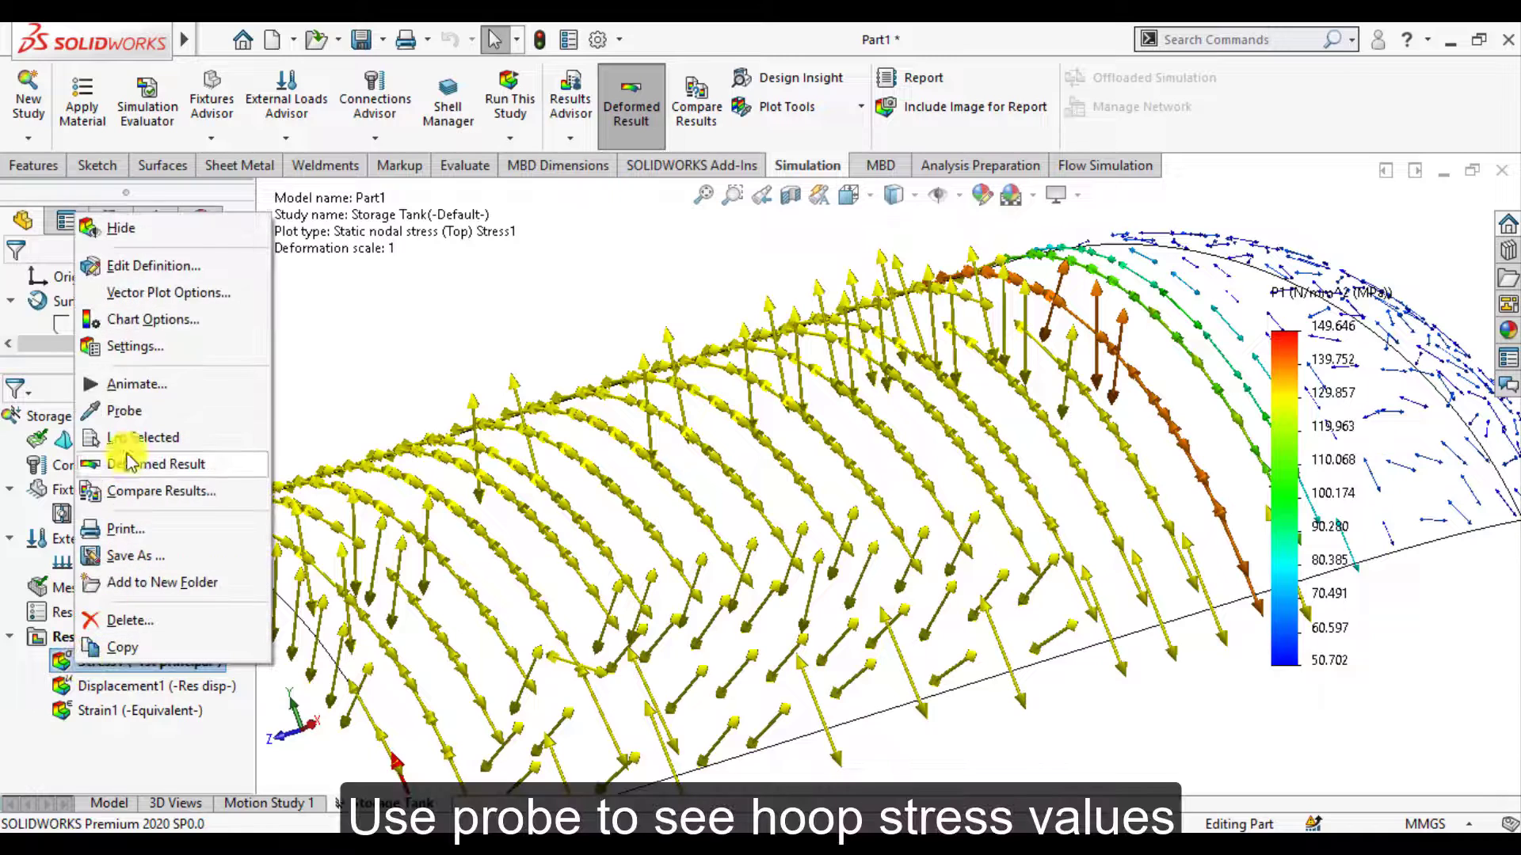
pyautogui.click(125, 411)
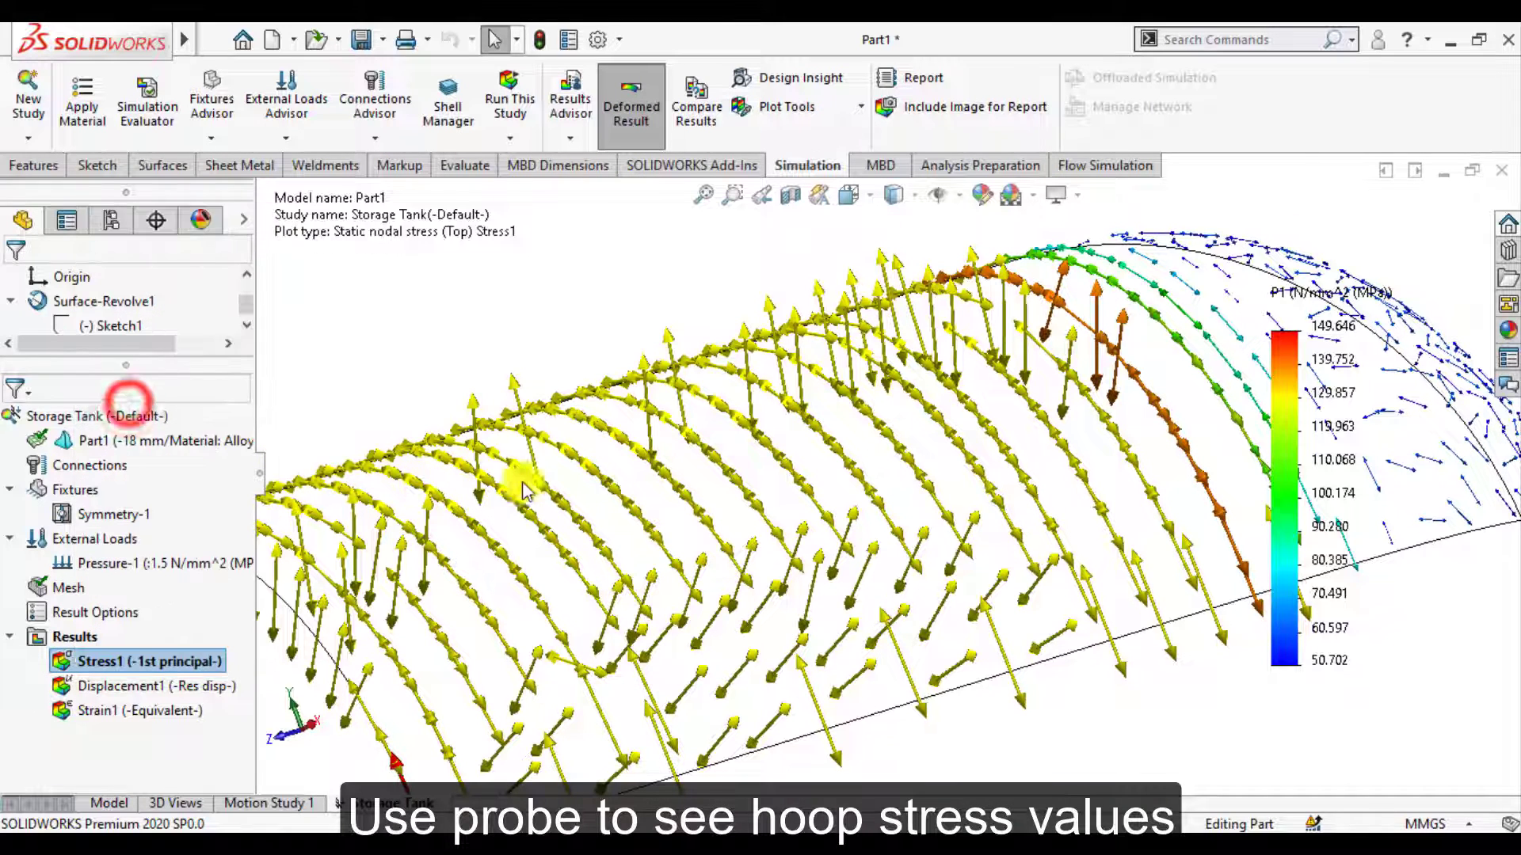
pyautogui.click(595, 469)
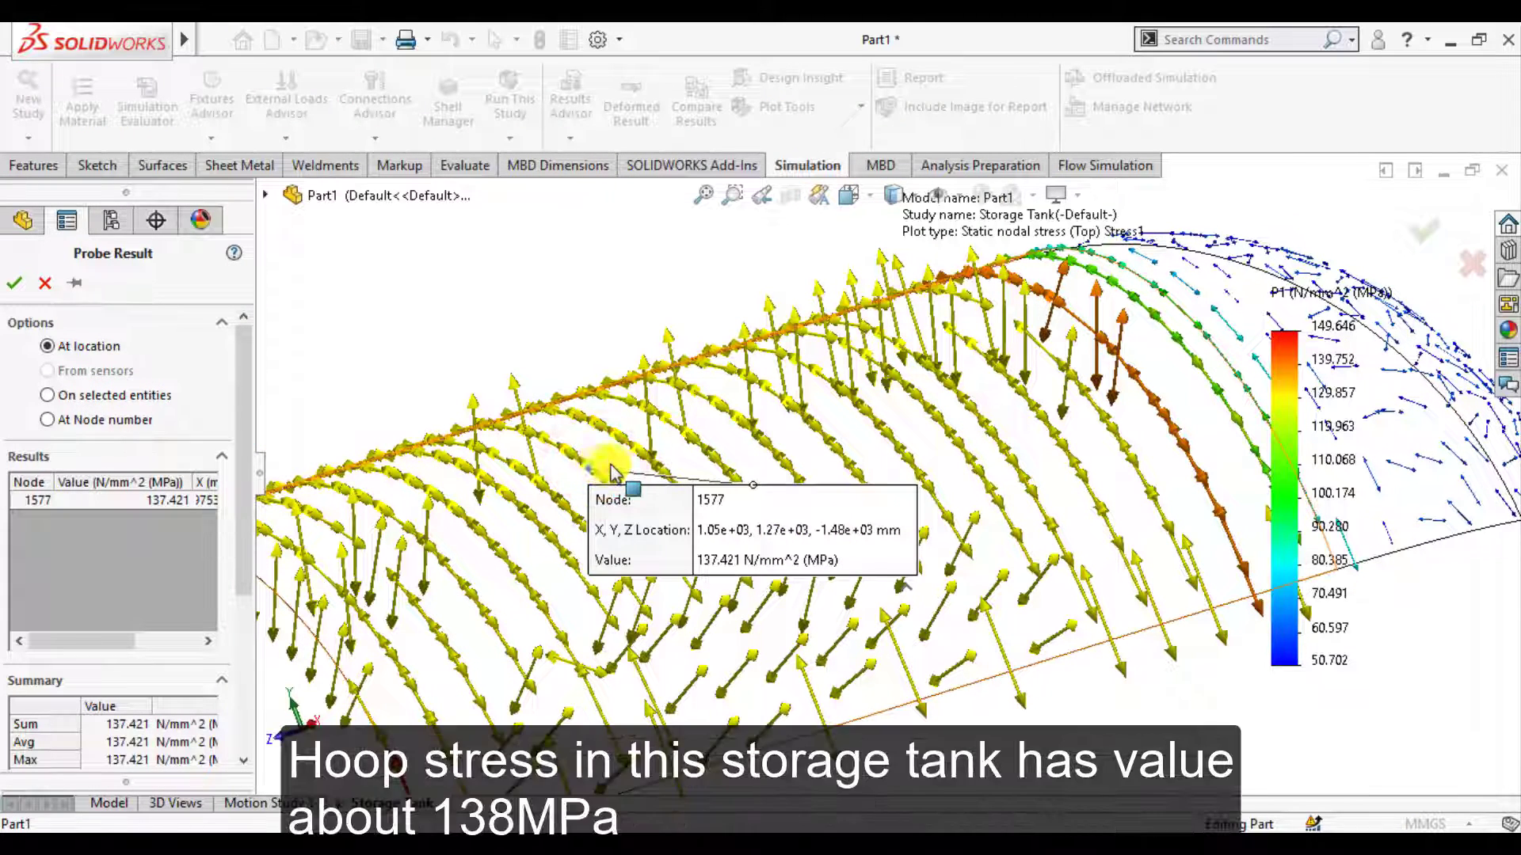
pyautogui.click(744, 425)
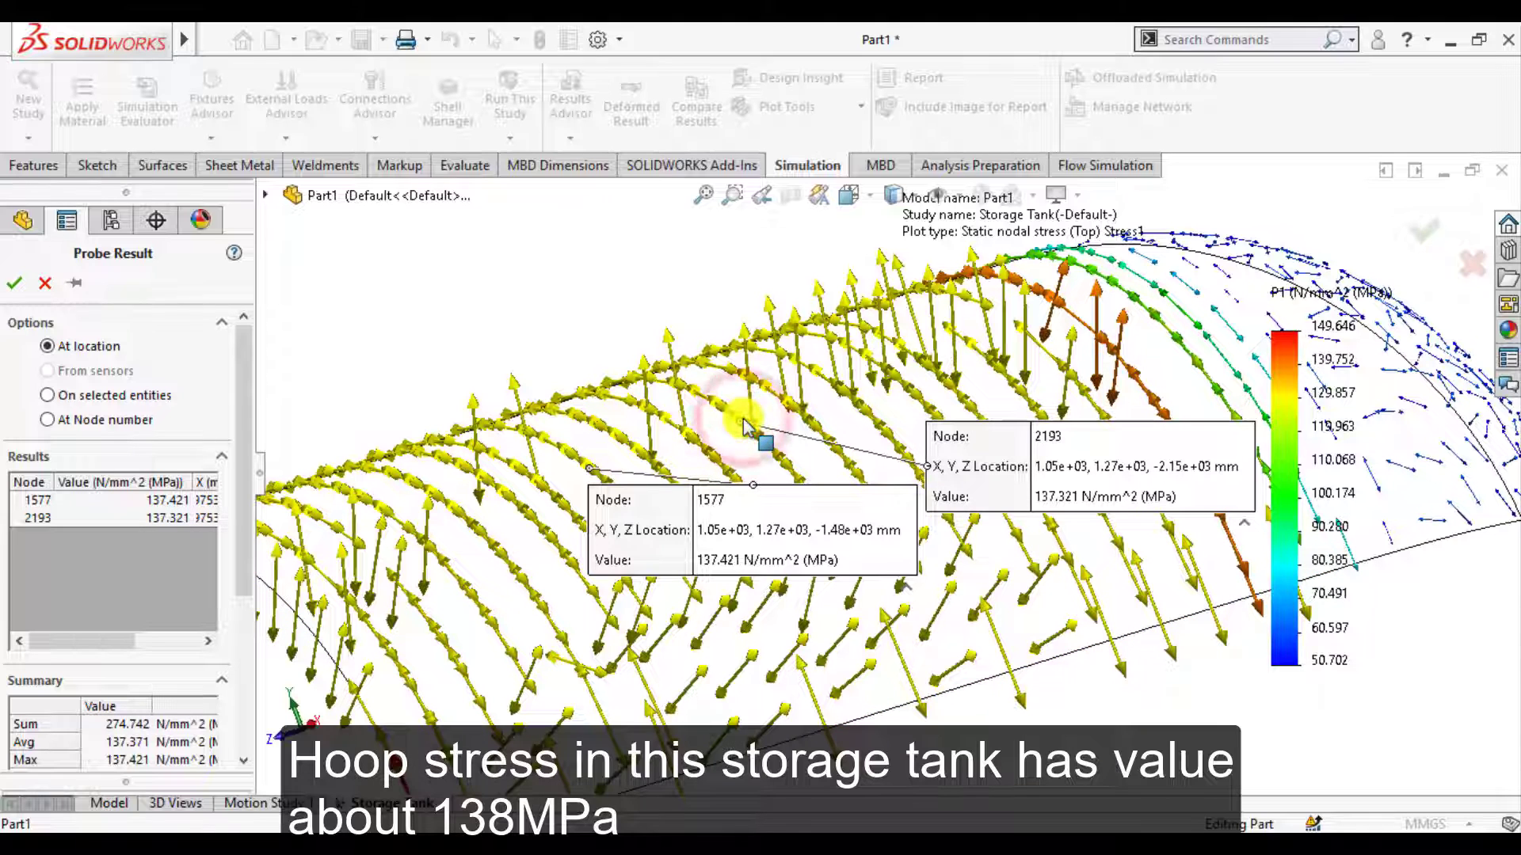
pyautogui.click(851, 396)
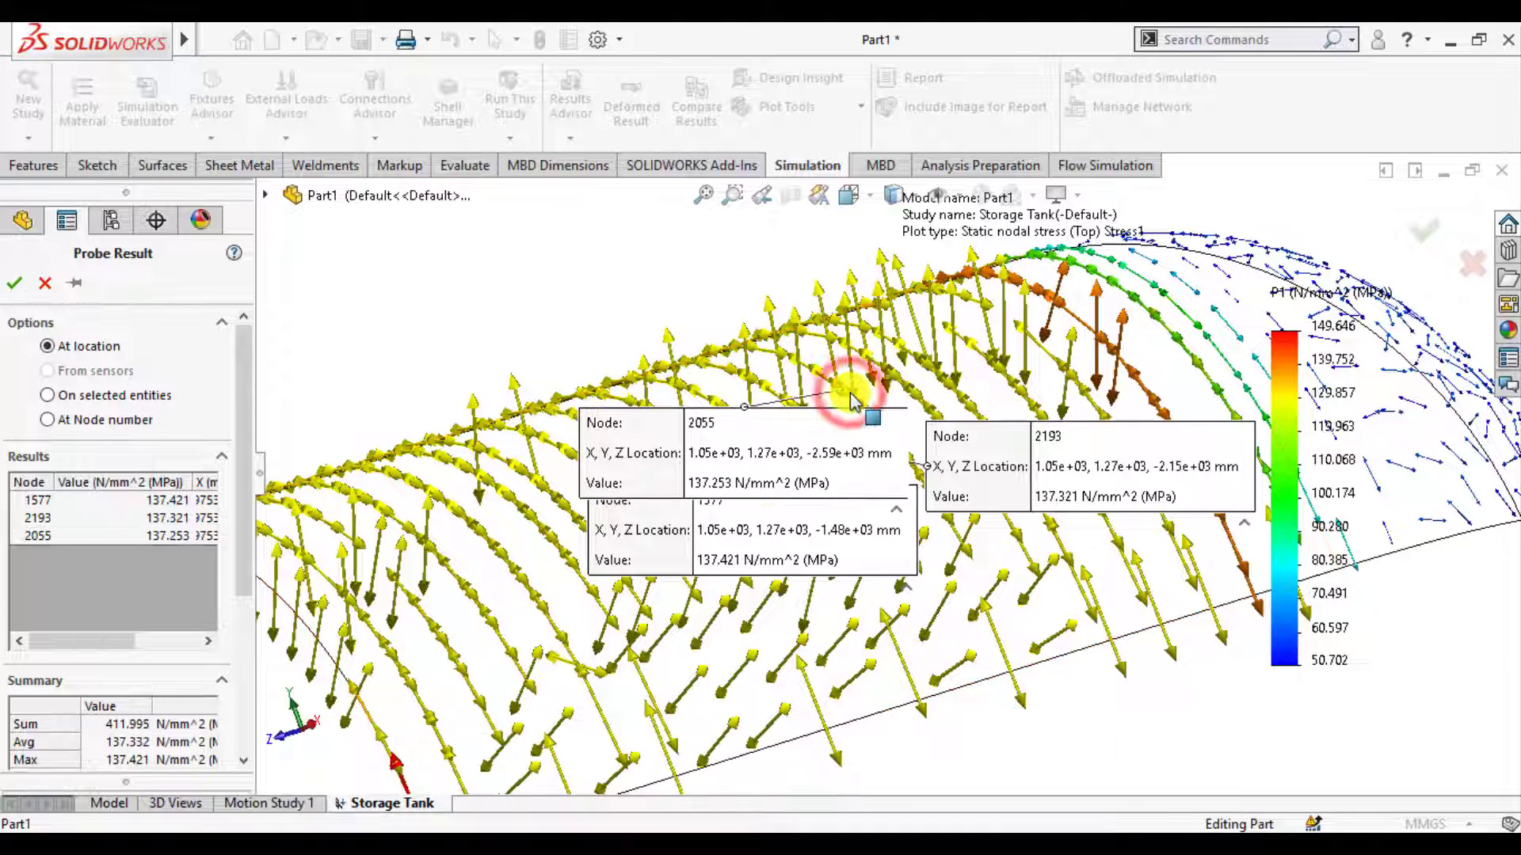
pyautogui.moveTo(781, 452)
pyautogui.mouseDown()
pyautogui.moveTo(526, 305)
pyautogui.moveTo(599, 334)
pyautogui.mouseUp()
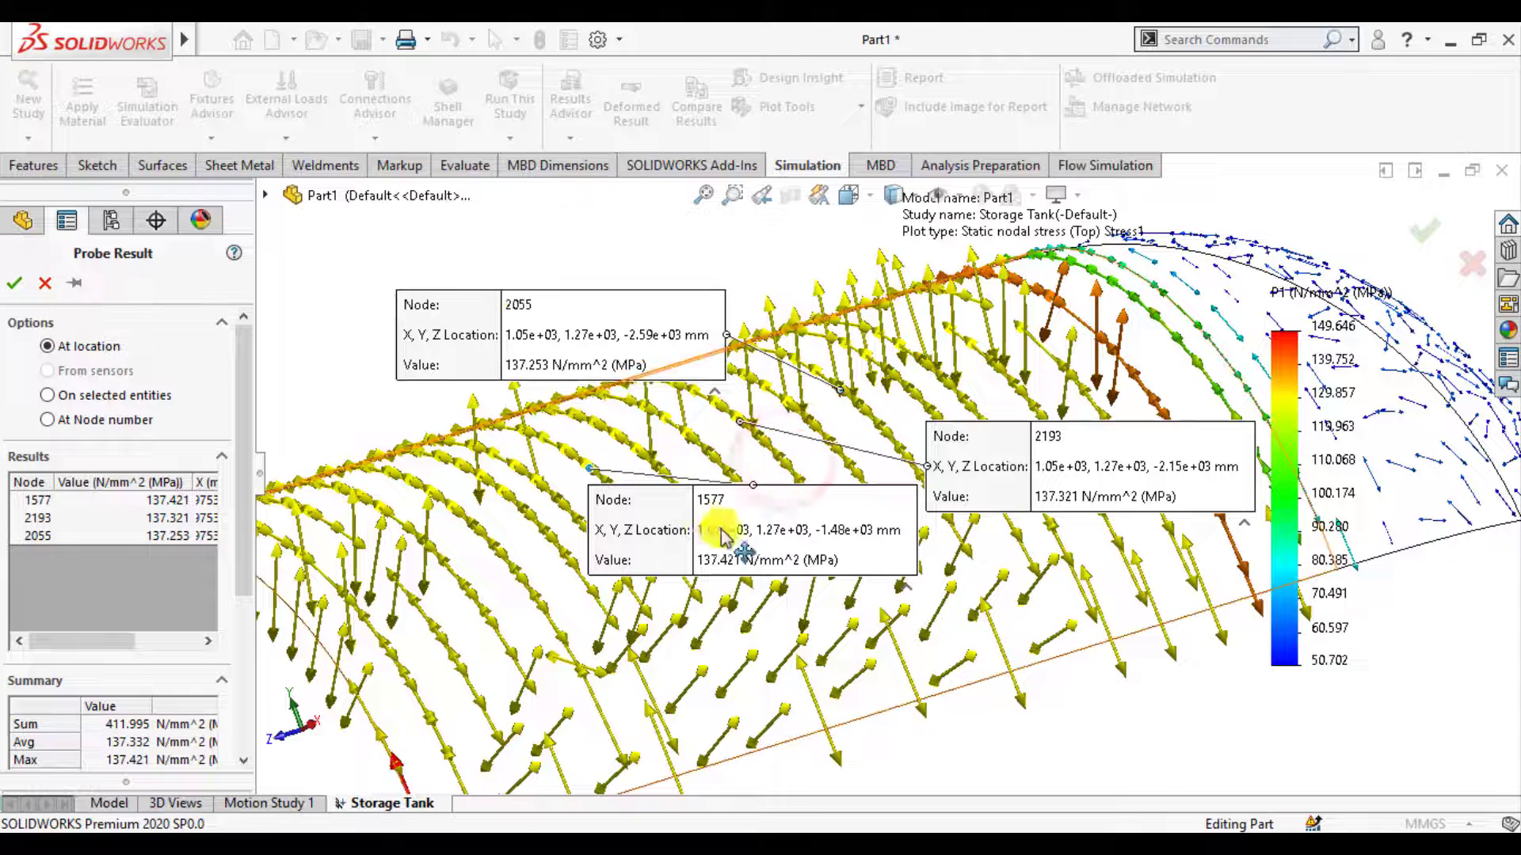
pyautogui.moveTo(722, 537); pyautogui.dragTo(628, 560)
pyautogui.scroll(2, 725, 531)
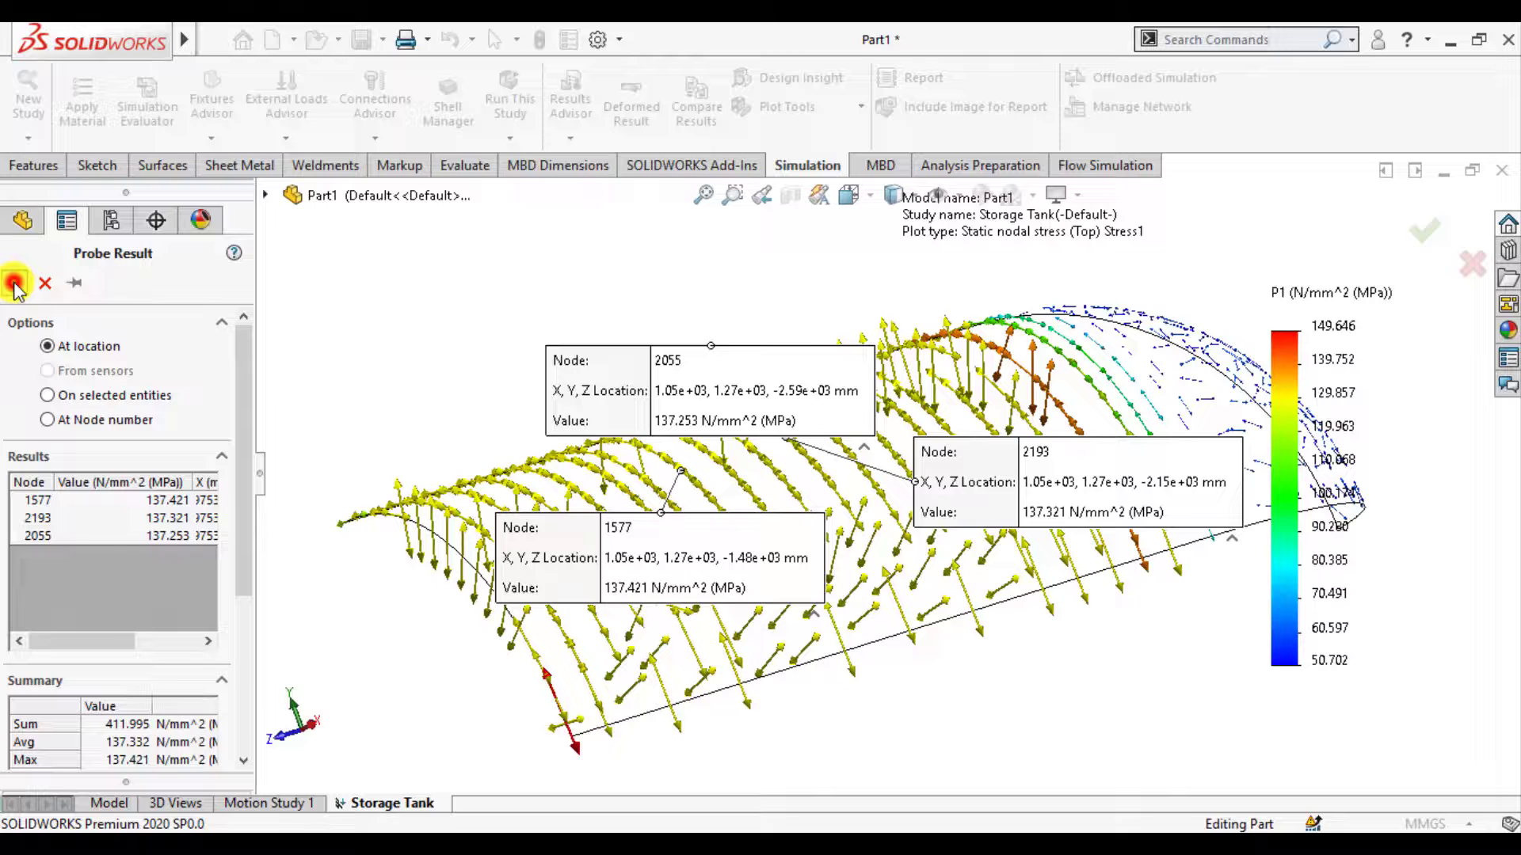
pyautogui.click(17, 272)
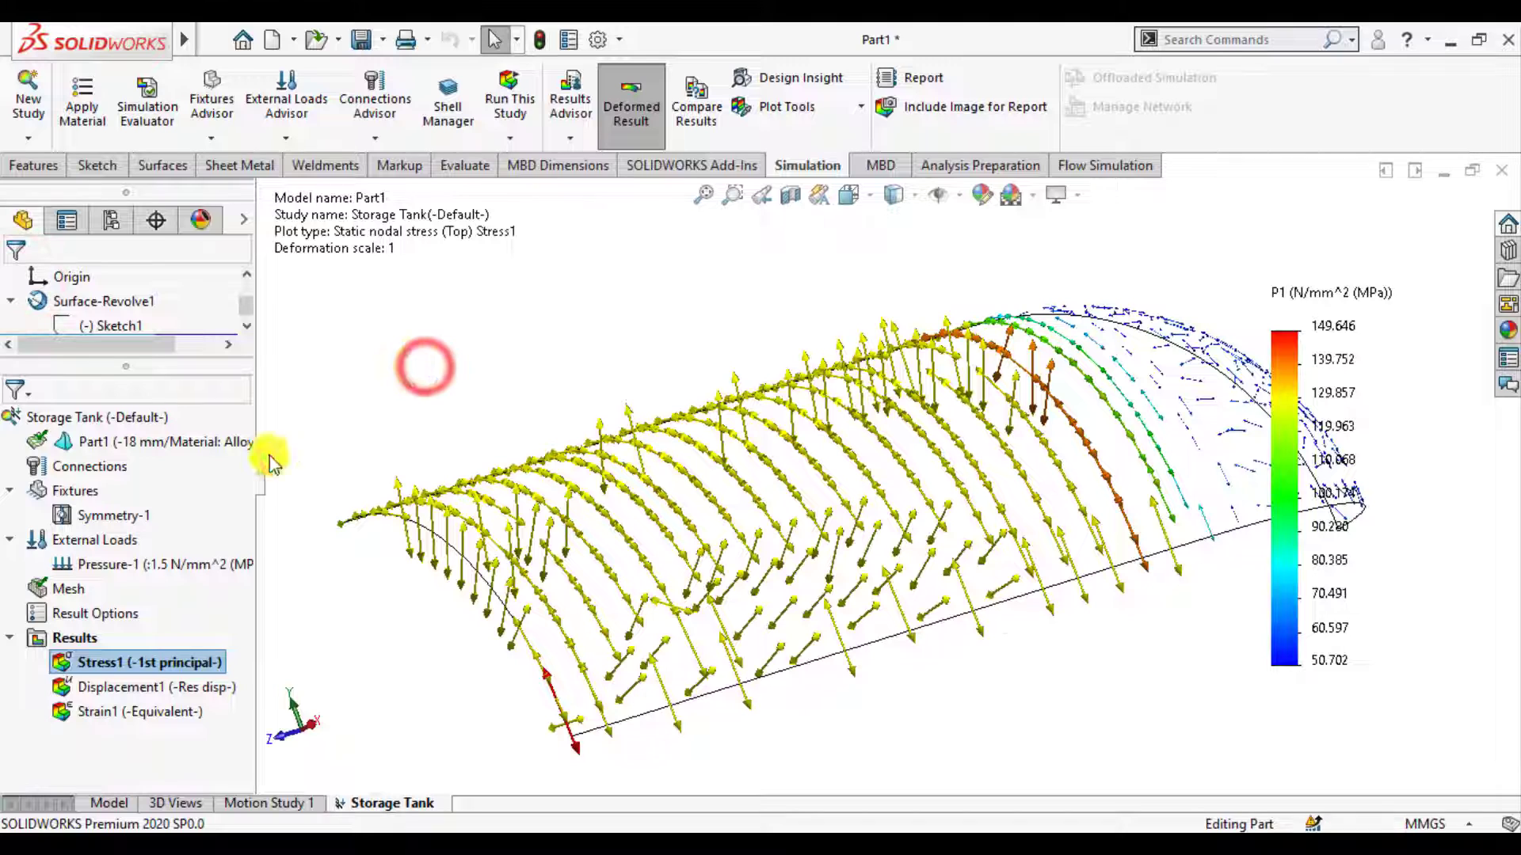
# Step: Edit the stress plot to display P2: 2nd Principal Stress and view its vector directions
pyautogui.rightClick(112, 662)
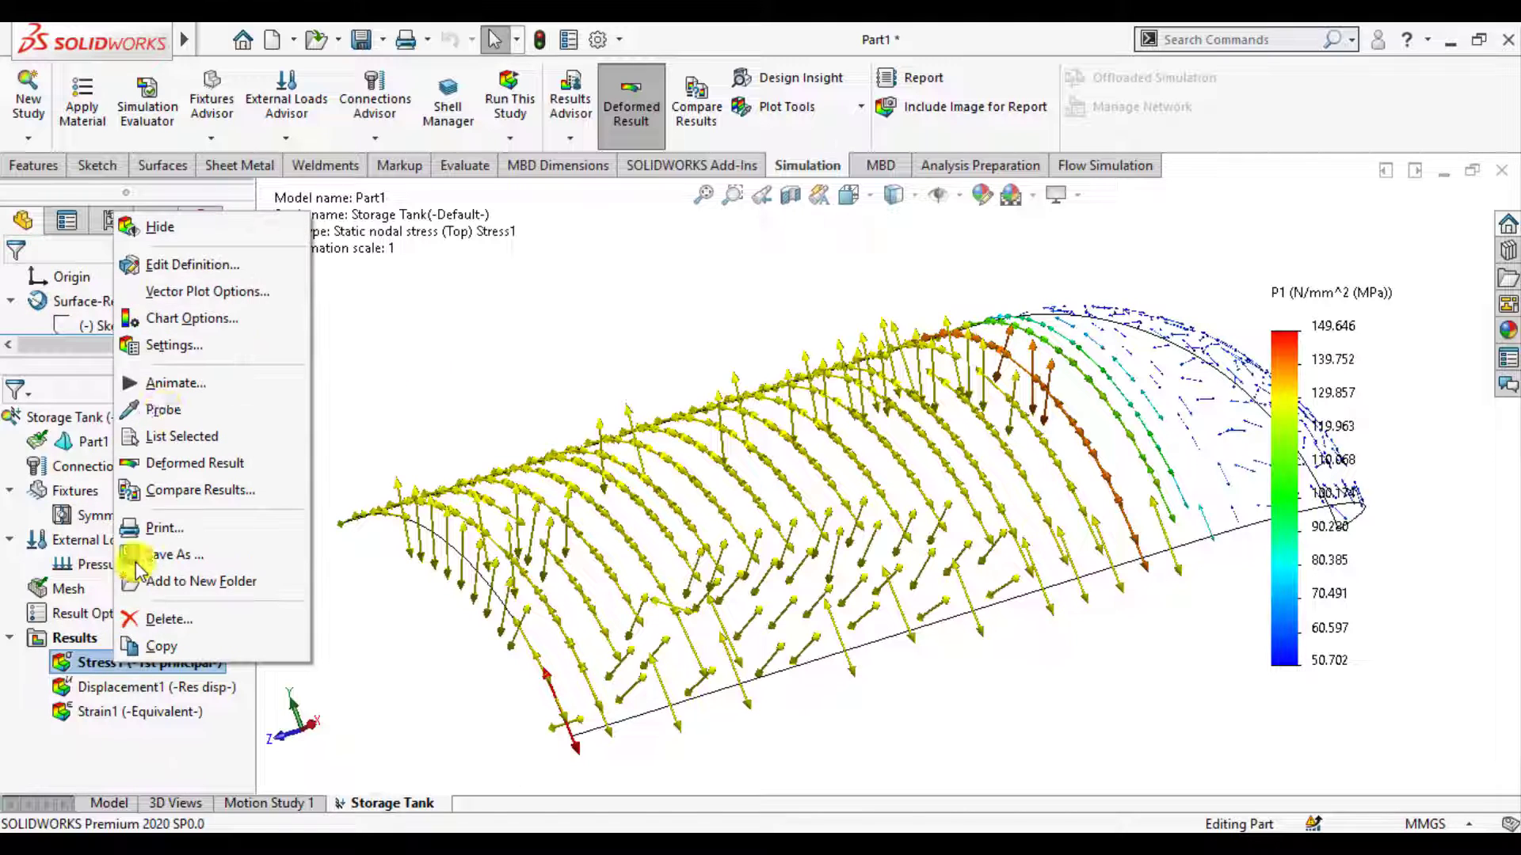
pyautogui.click(190, 264)
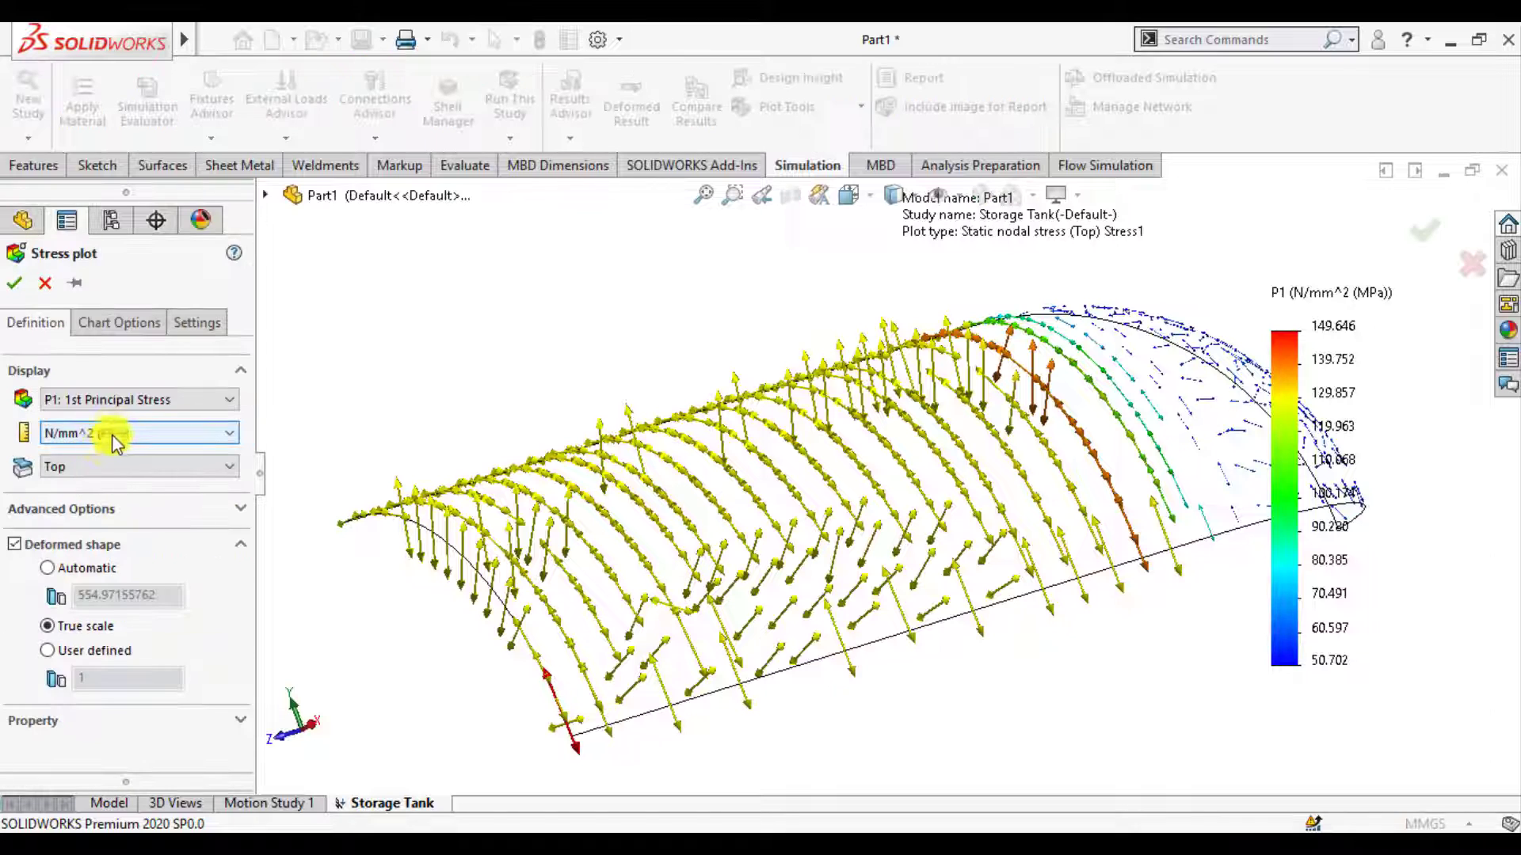
pyautogui.click(118, 405)
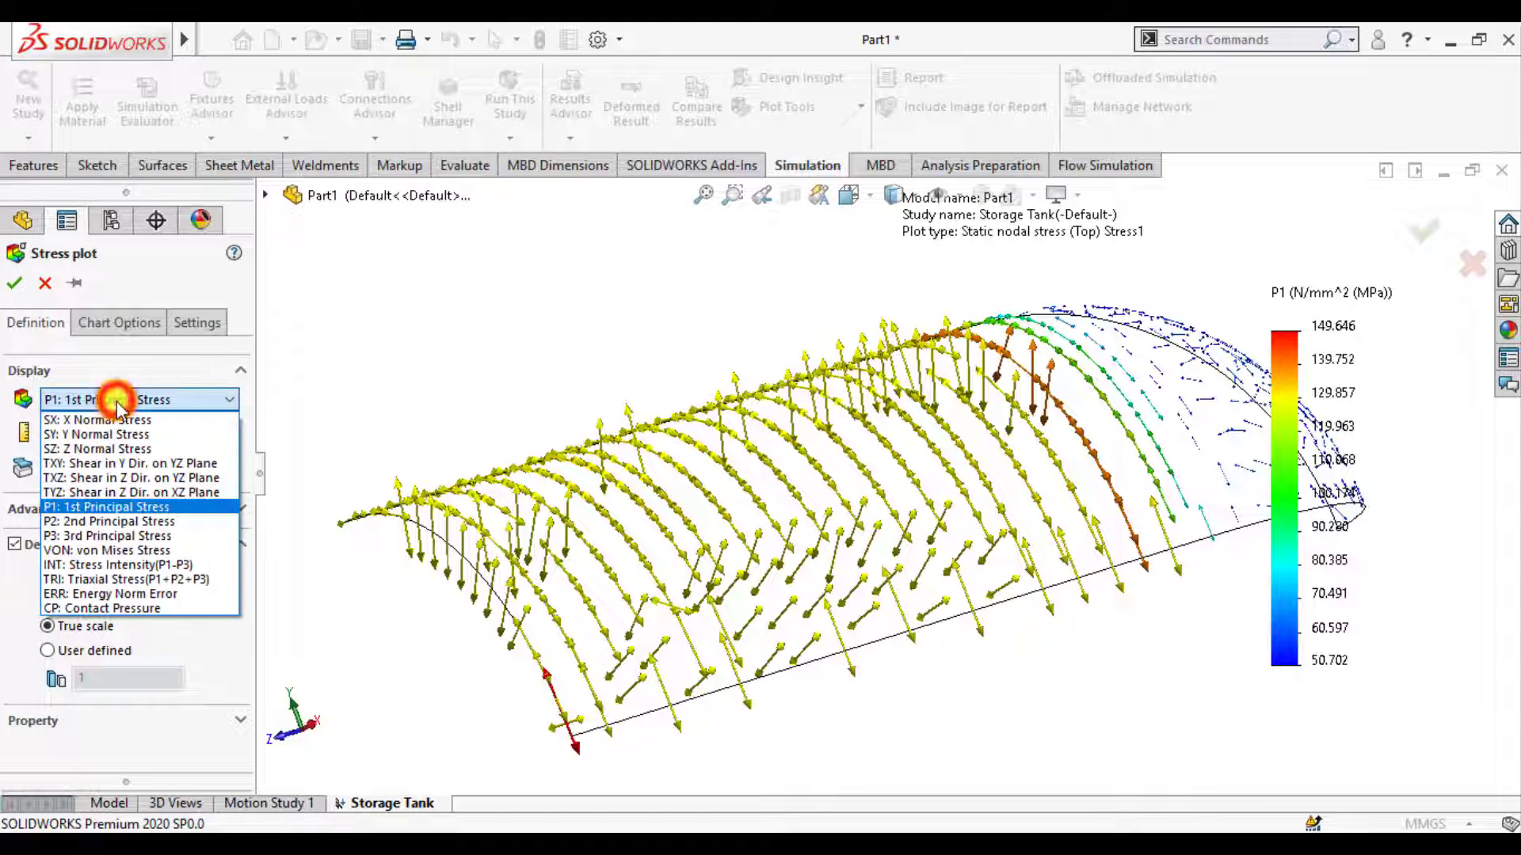
pyautogui.click(96, 522)
pyautogui.click(15, 283)
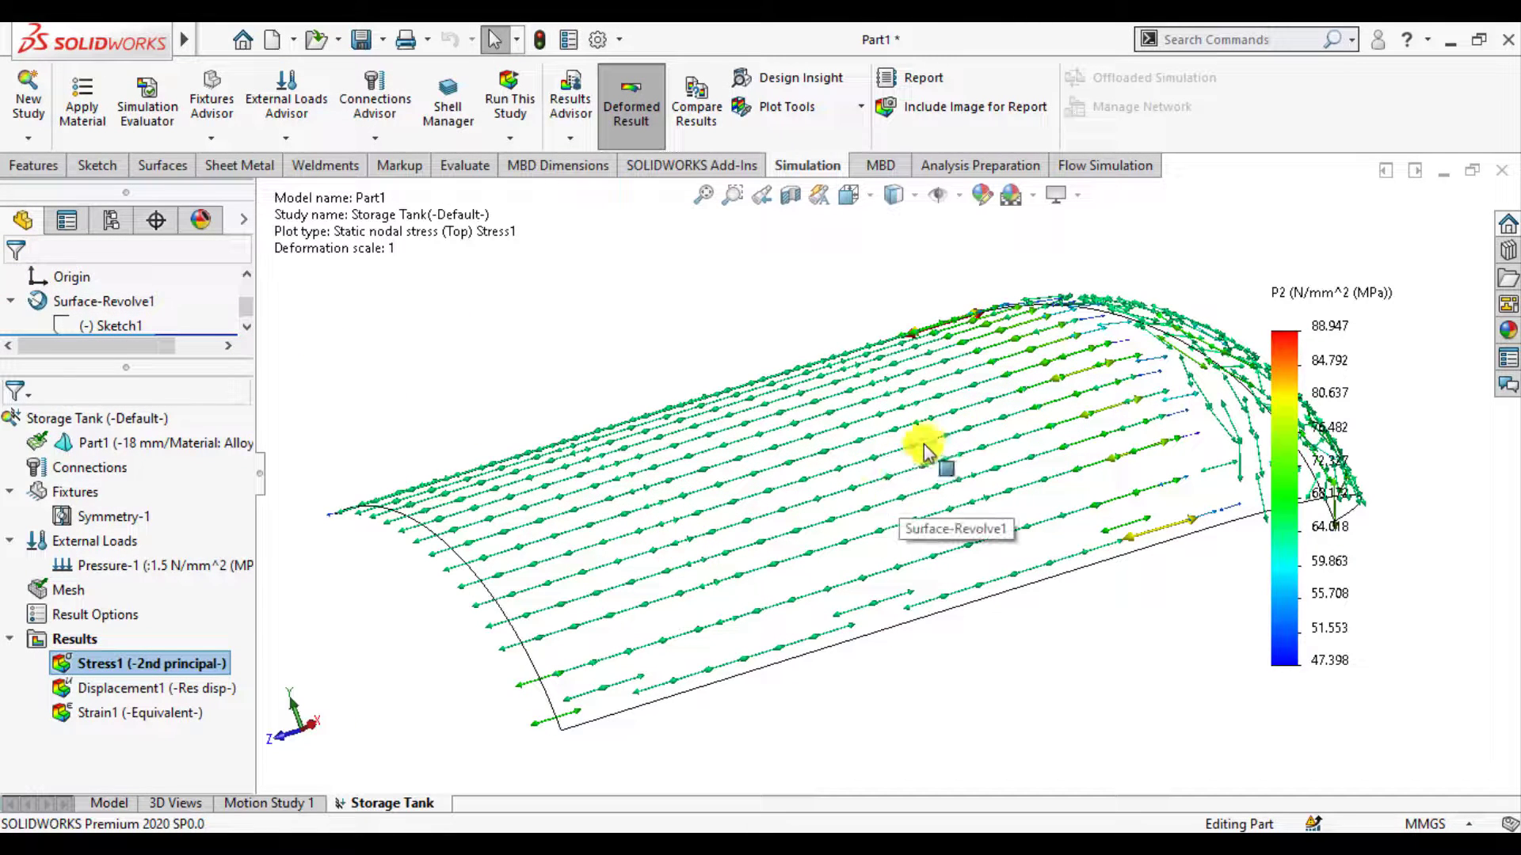
pyautogui.scroll(2, 807, 469)
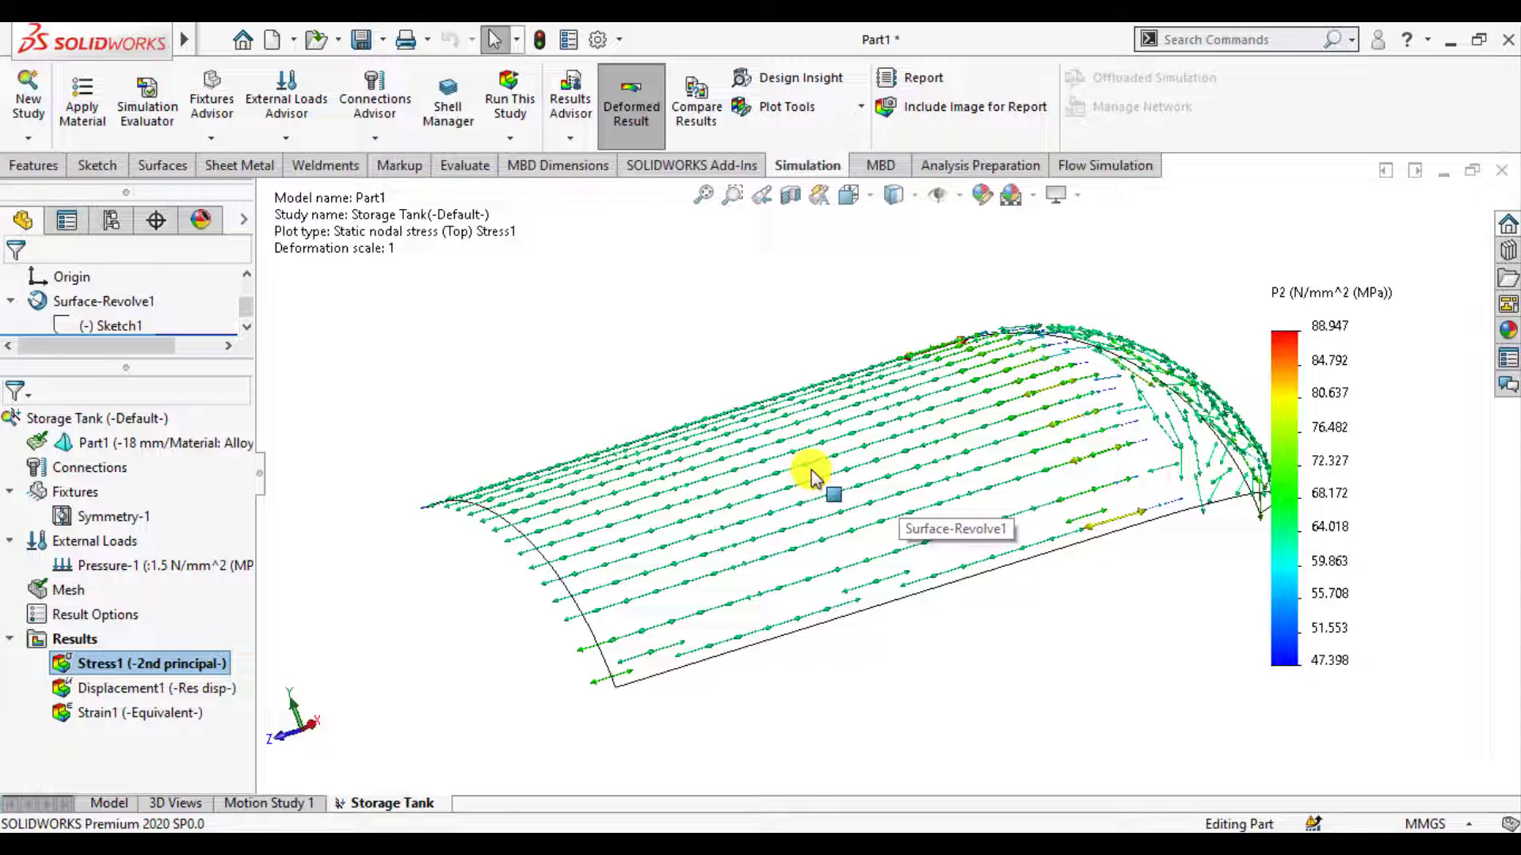
# Step: Turn off the vector display of the 2nd principal stress plot to return to a contour plot
pyautogui.rightClick(169, 657)
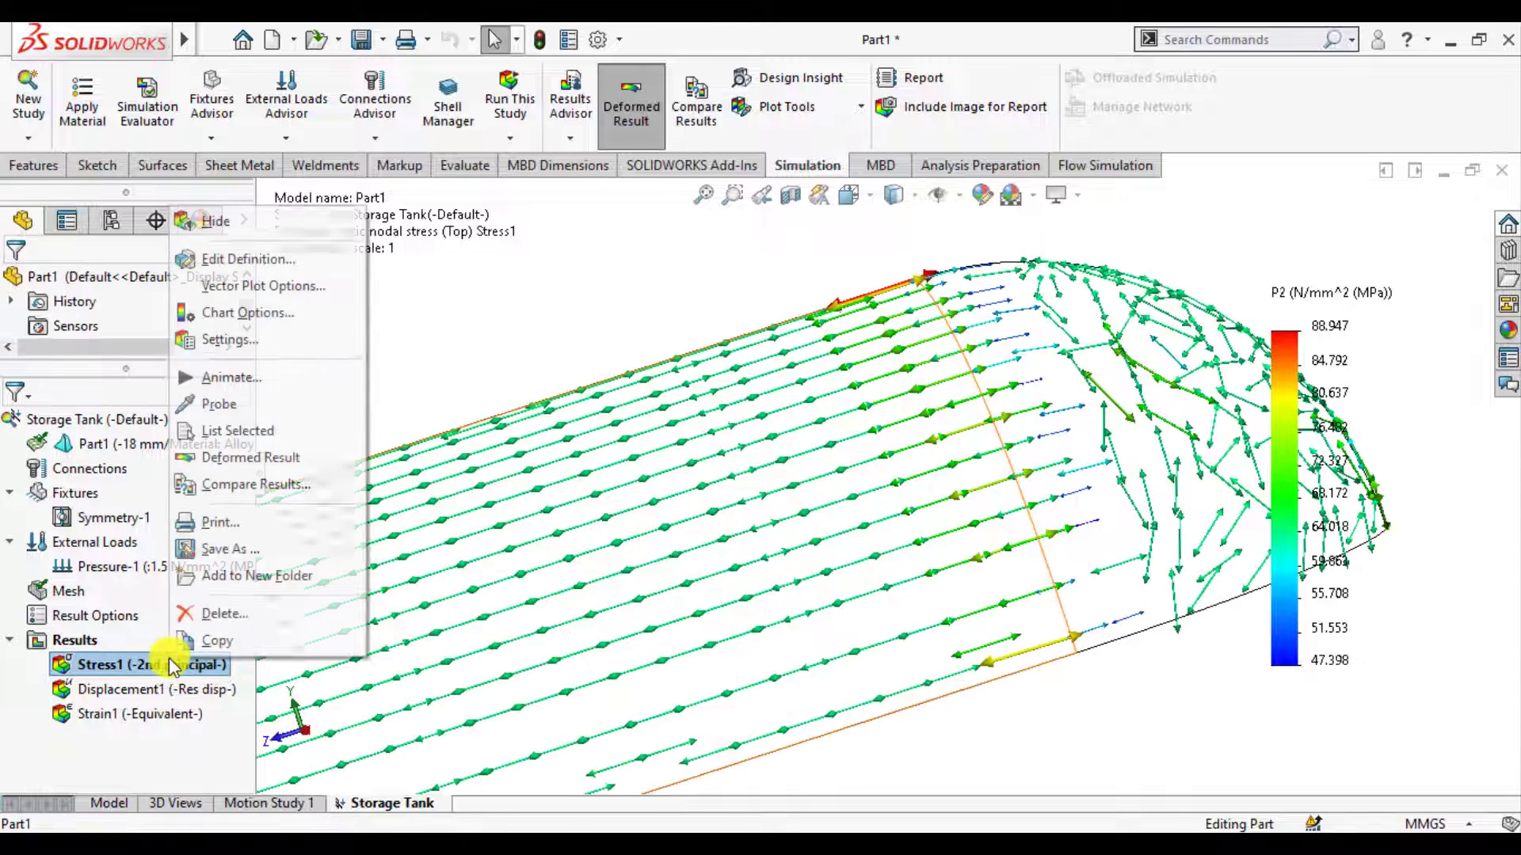
pyautogui.click(270, 260)
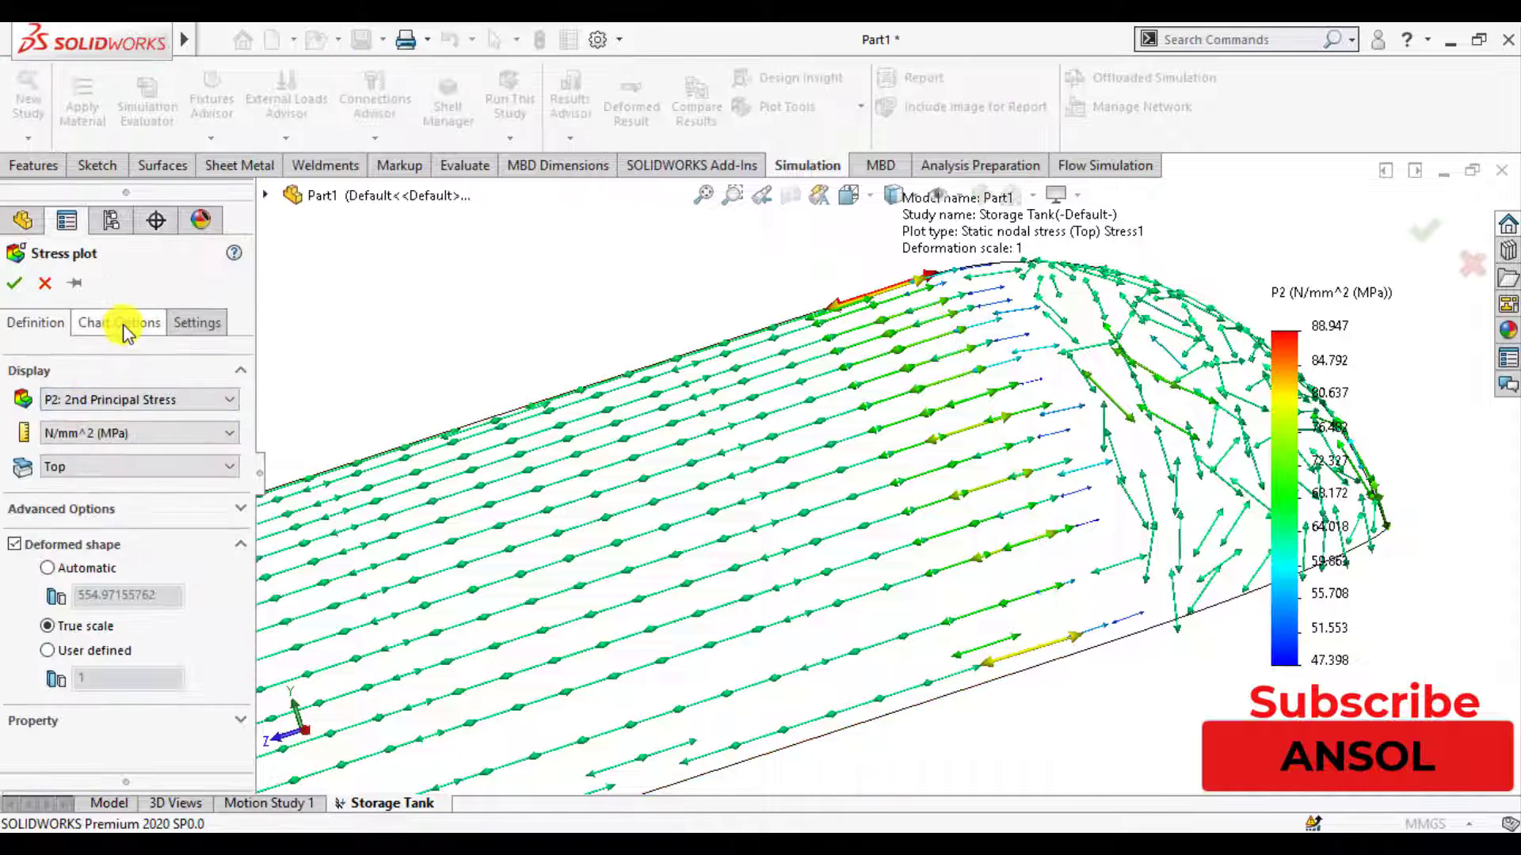
pyautogui.click(122, 324)
pyautogui.scroll(-3, 173, 495)
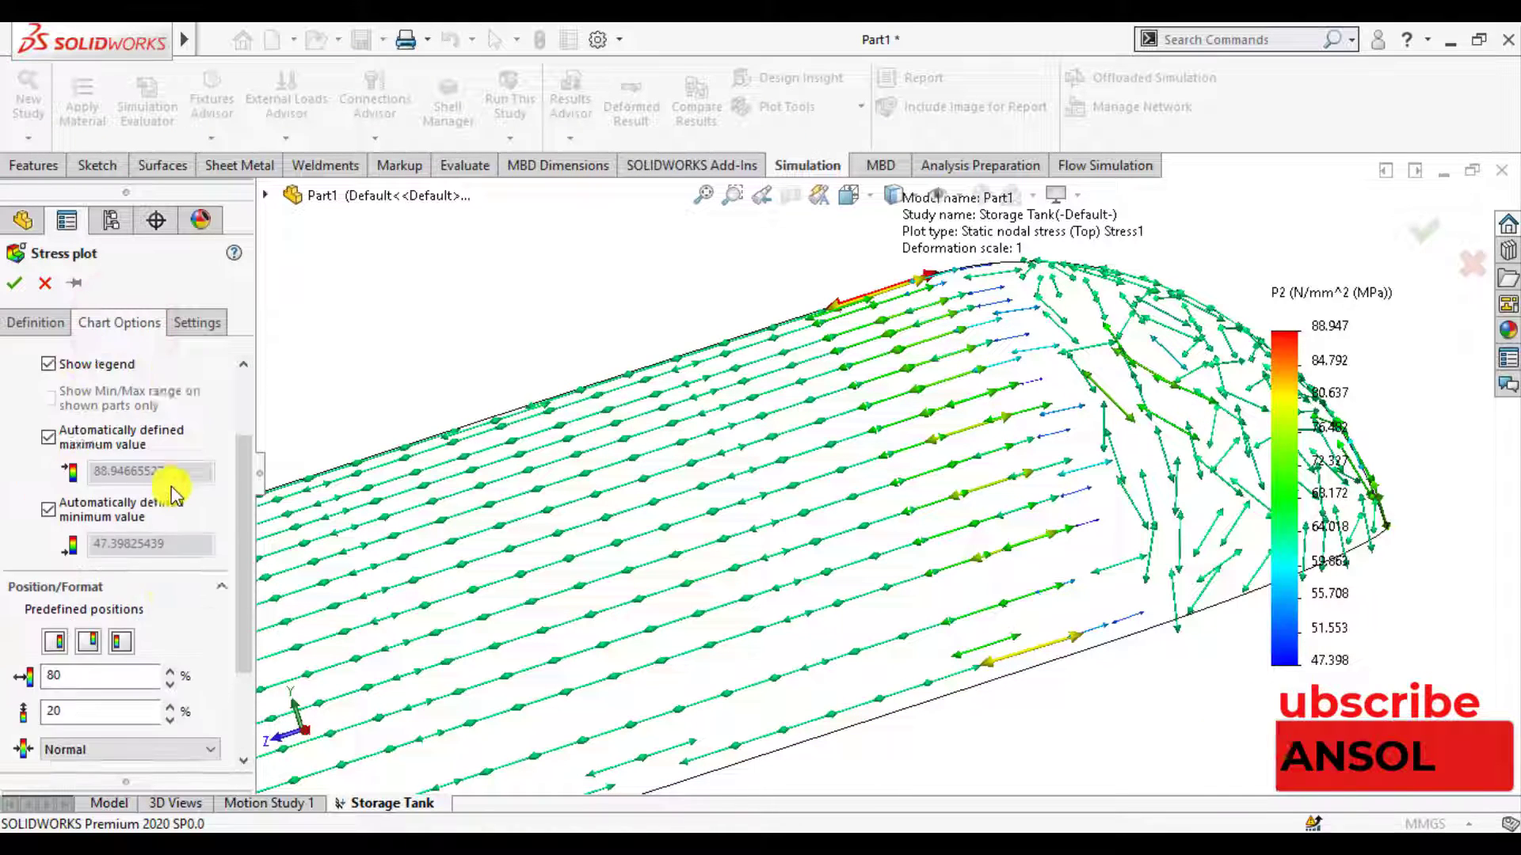
pyautogui.scroll(-3, 159, 495)
pyautogui.scroll(6, 141, 488)
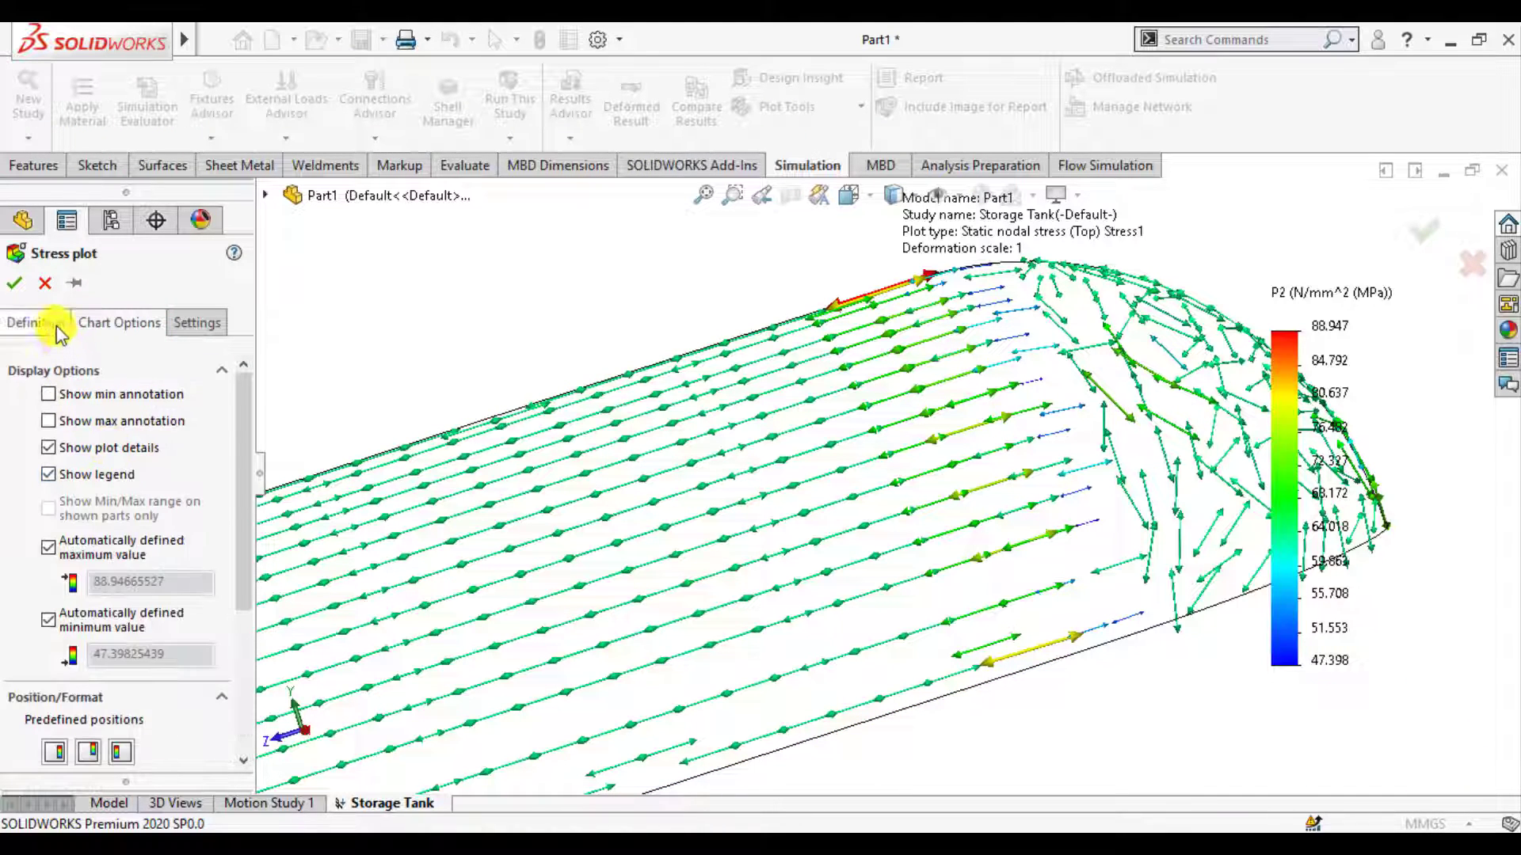
pyautogui.click(57, 326)
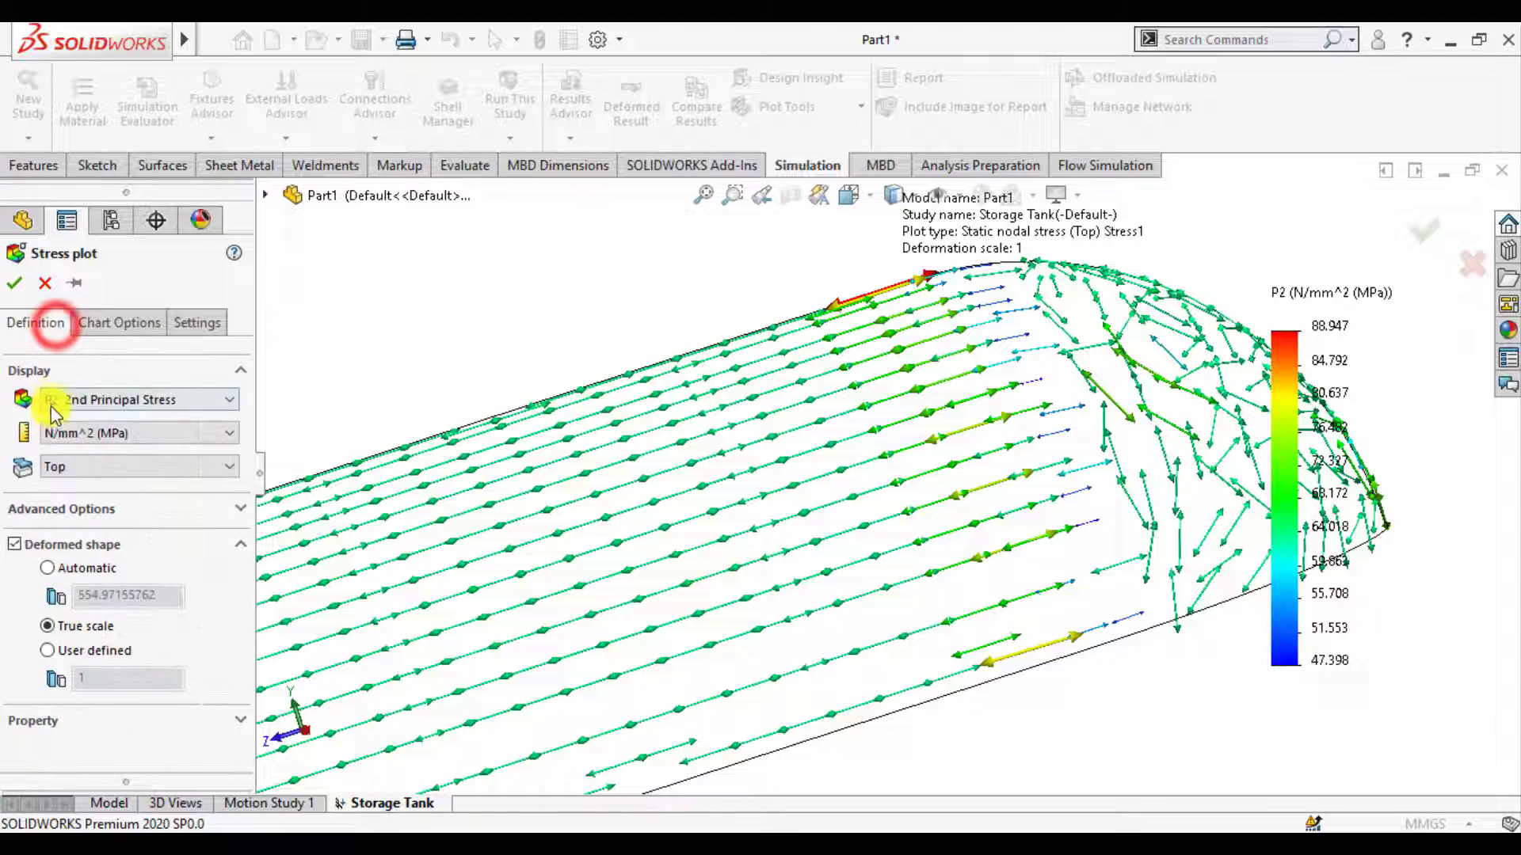
pyautogui.click(86, 509)
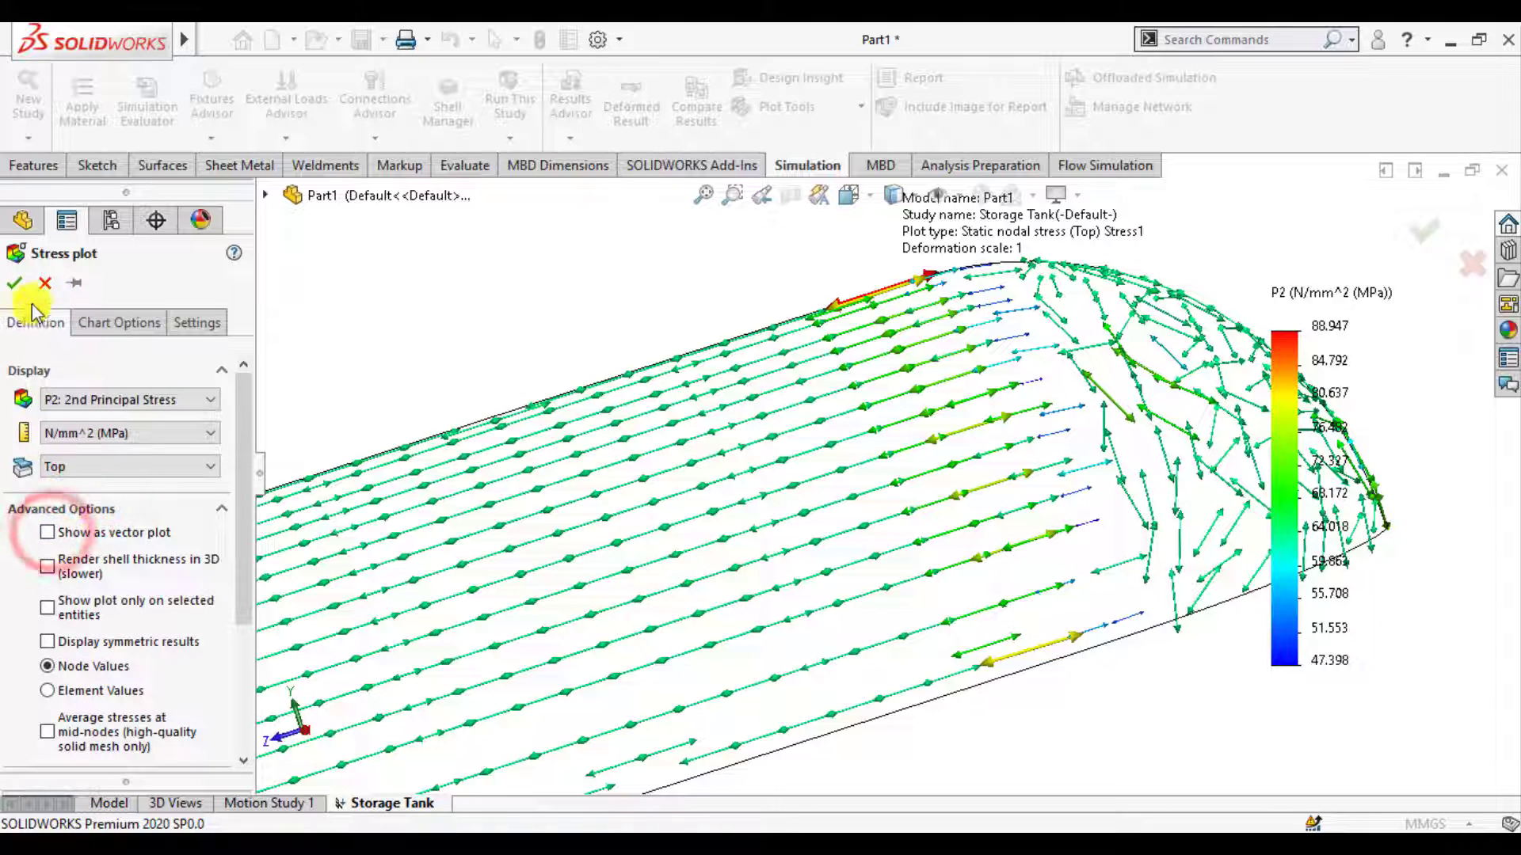
pyautogui.click(13, 287)
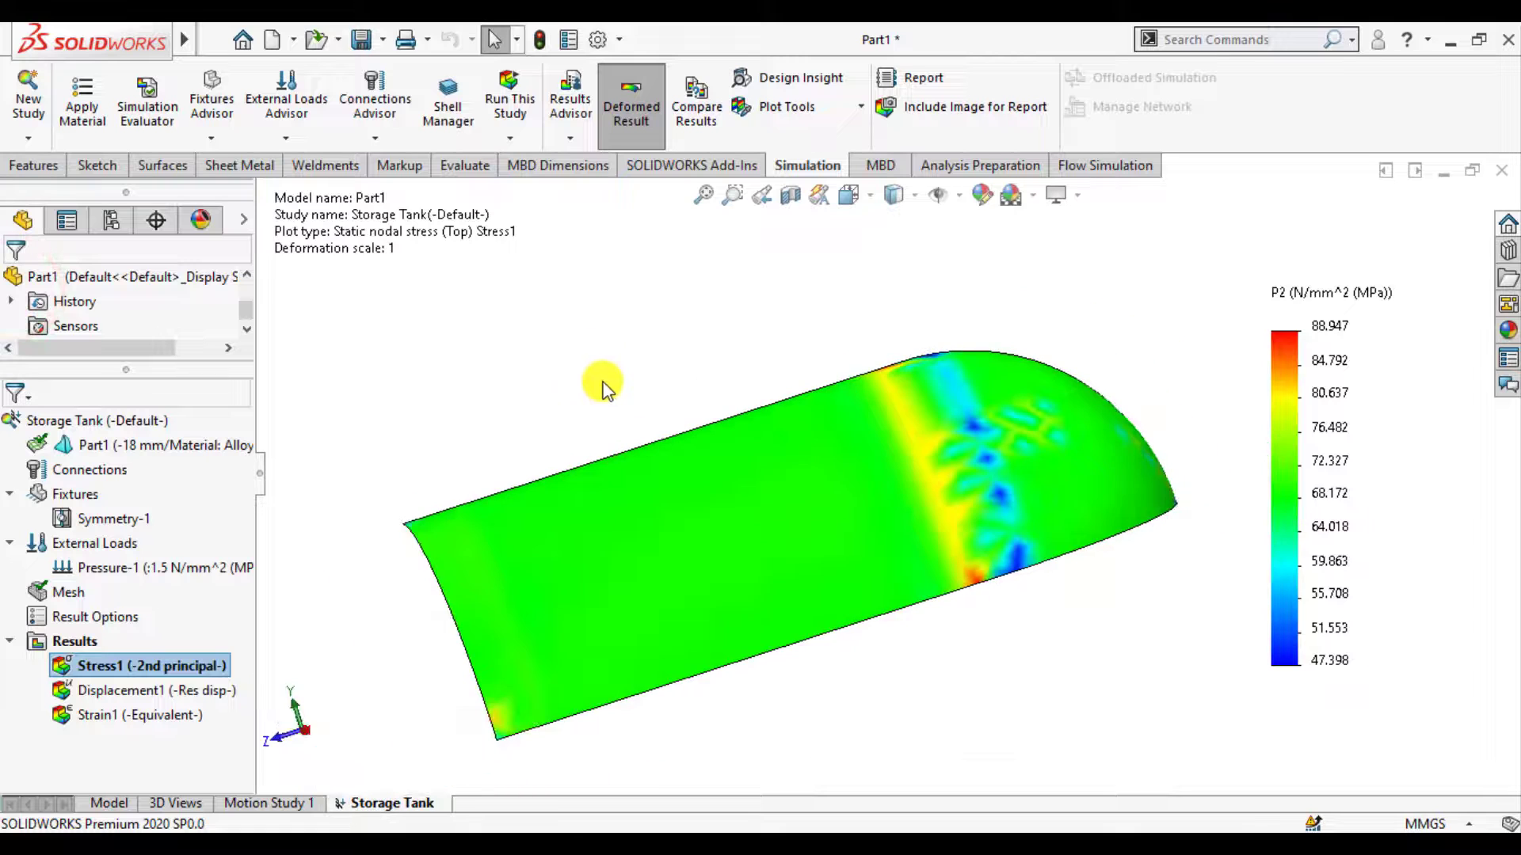
# Step: Probe the 2nd principal stress at three locations on the cylindrical wall and one on the domed end, moving the dome callout clear of the model
pyautogui.moveTo(543, 418); pyautogui.dragTo(610, 382, button='middle')
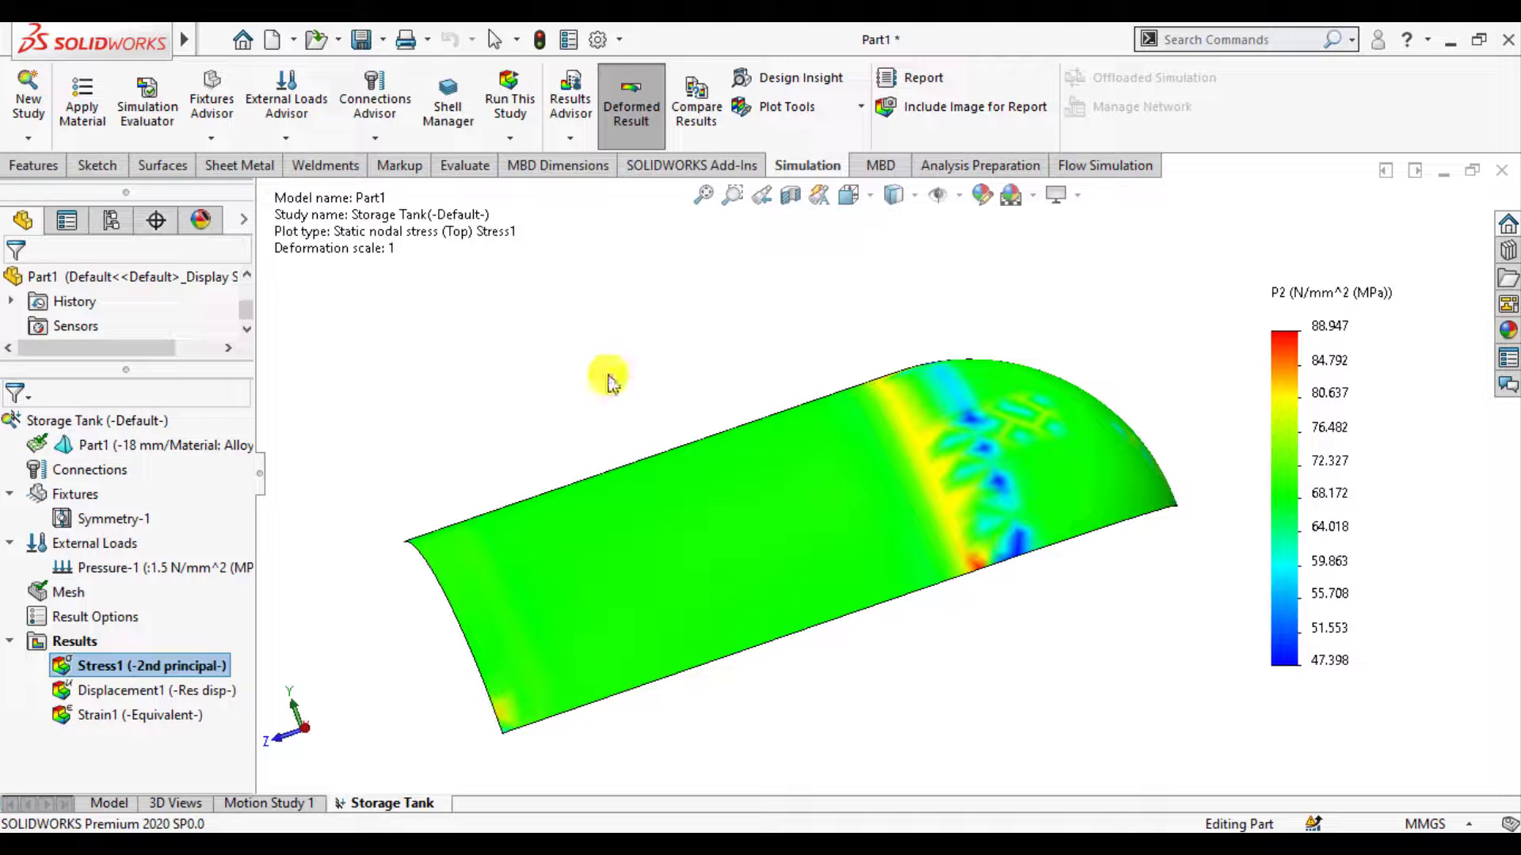
pyautogui.rightClick(158, 672)
pyautogui.click(217, 412)
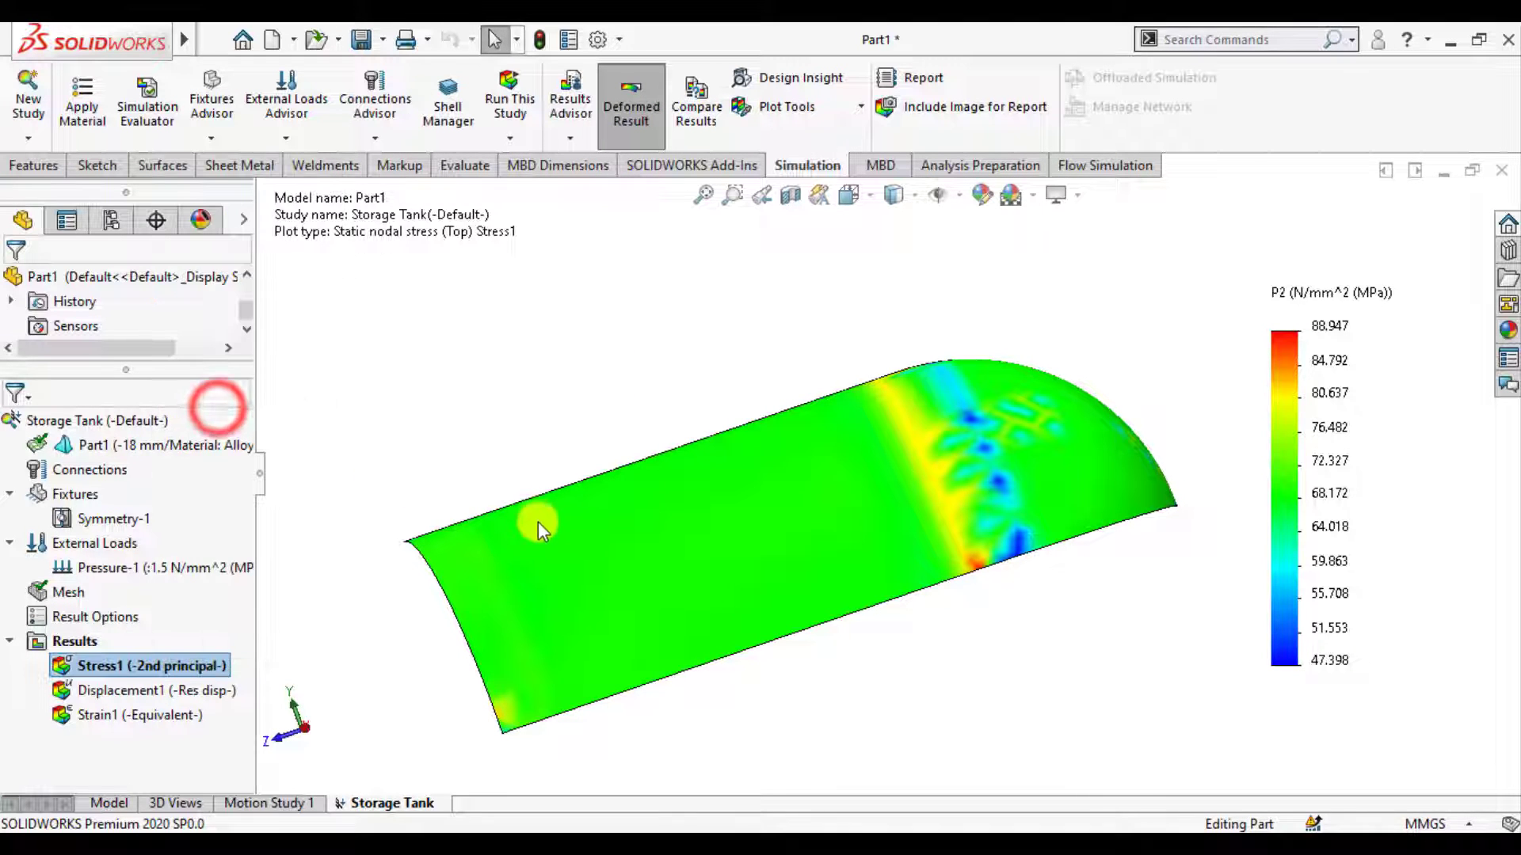
pyautogui.click(563, 536)
pyautogui.click(706, 508)
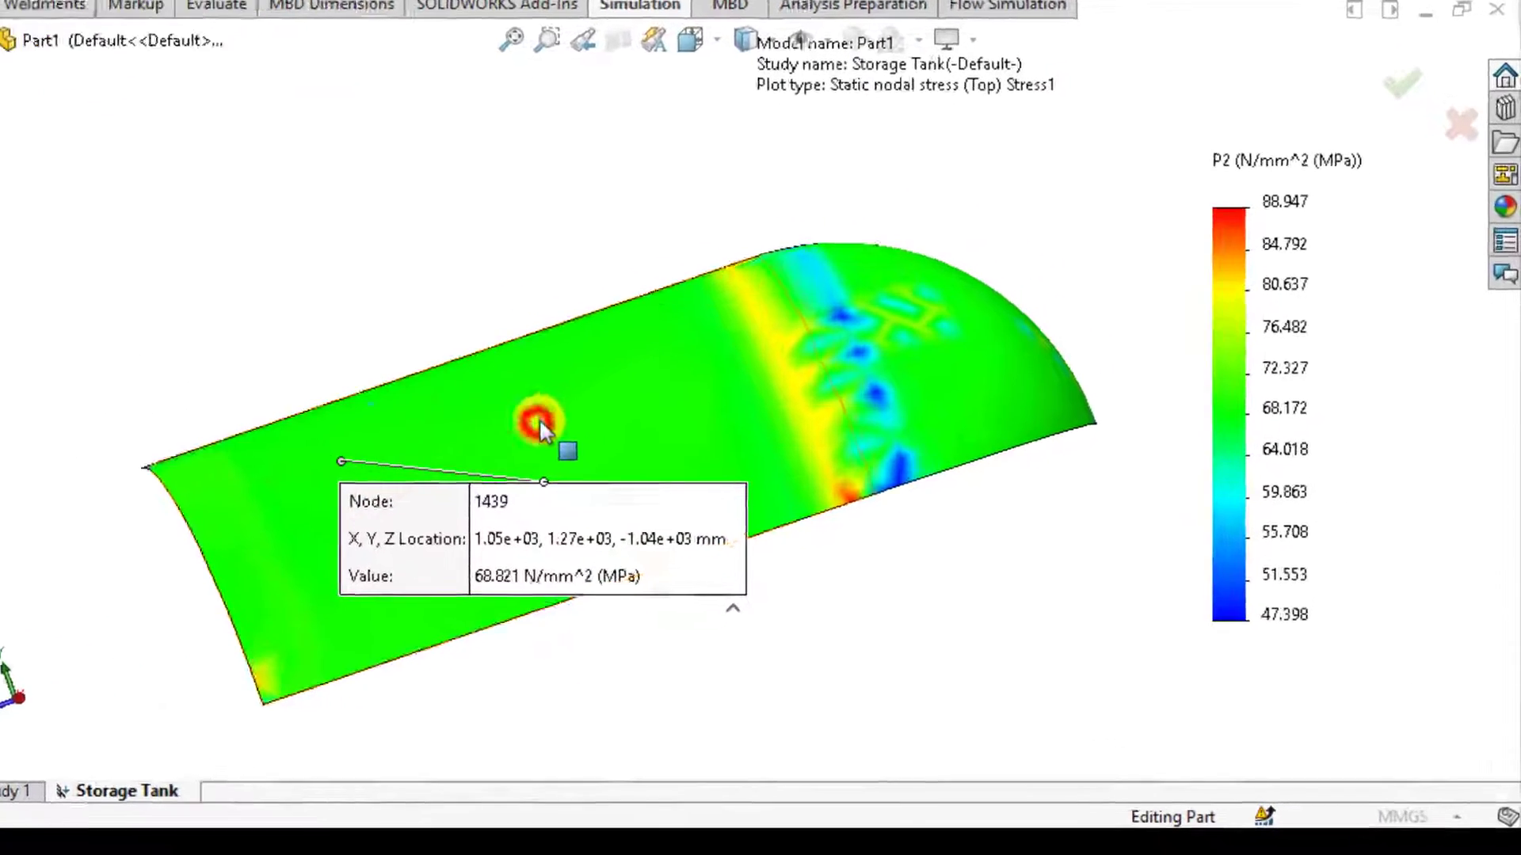
pyautogui.click(815, 460)
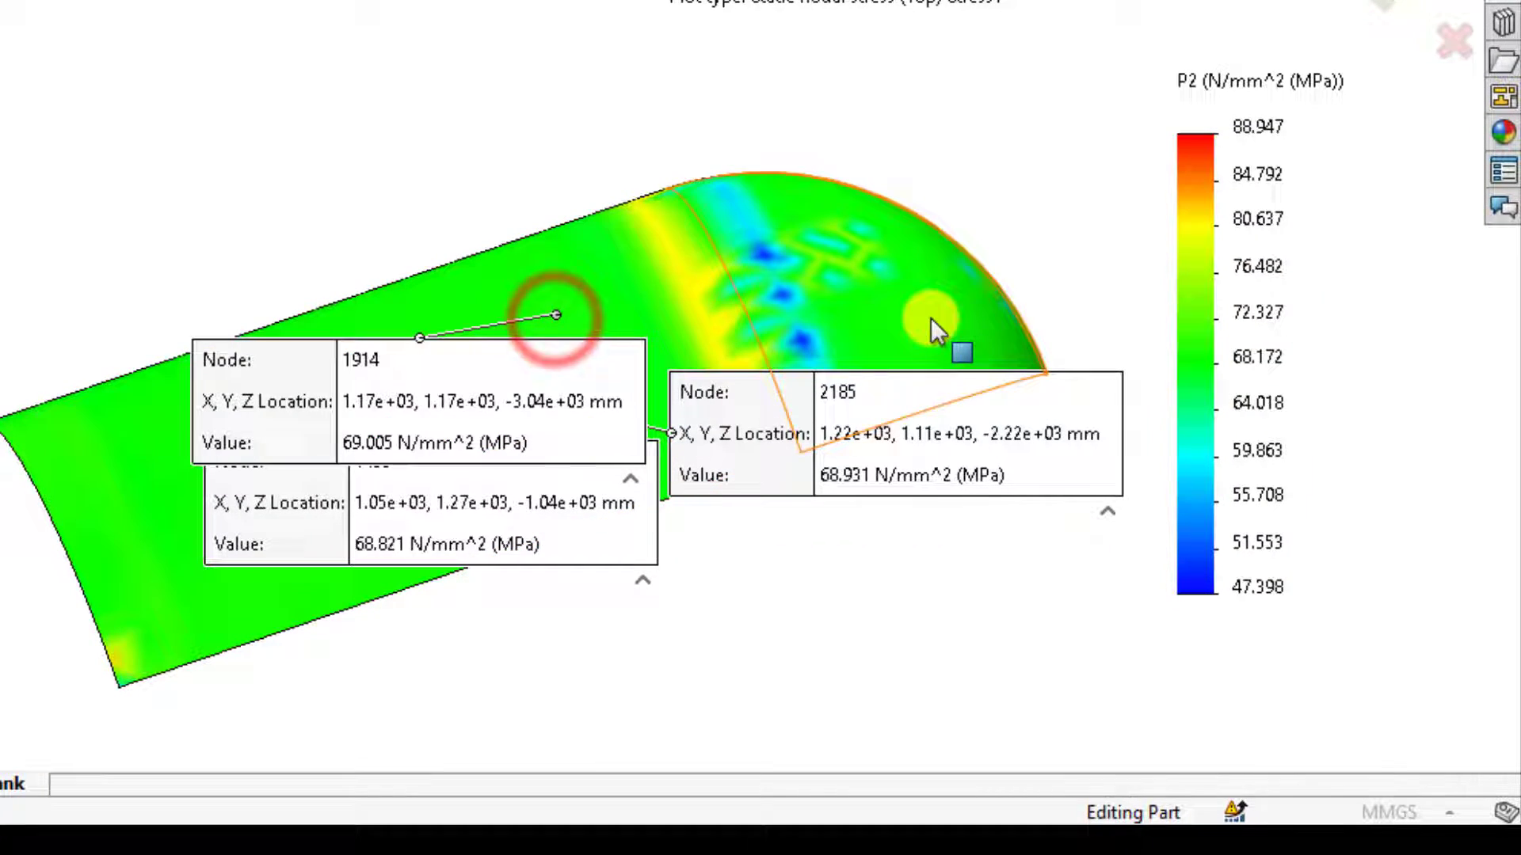
pyautogui.click(932, 320)
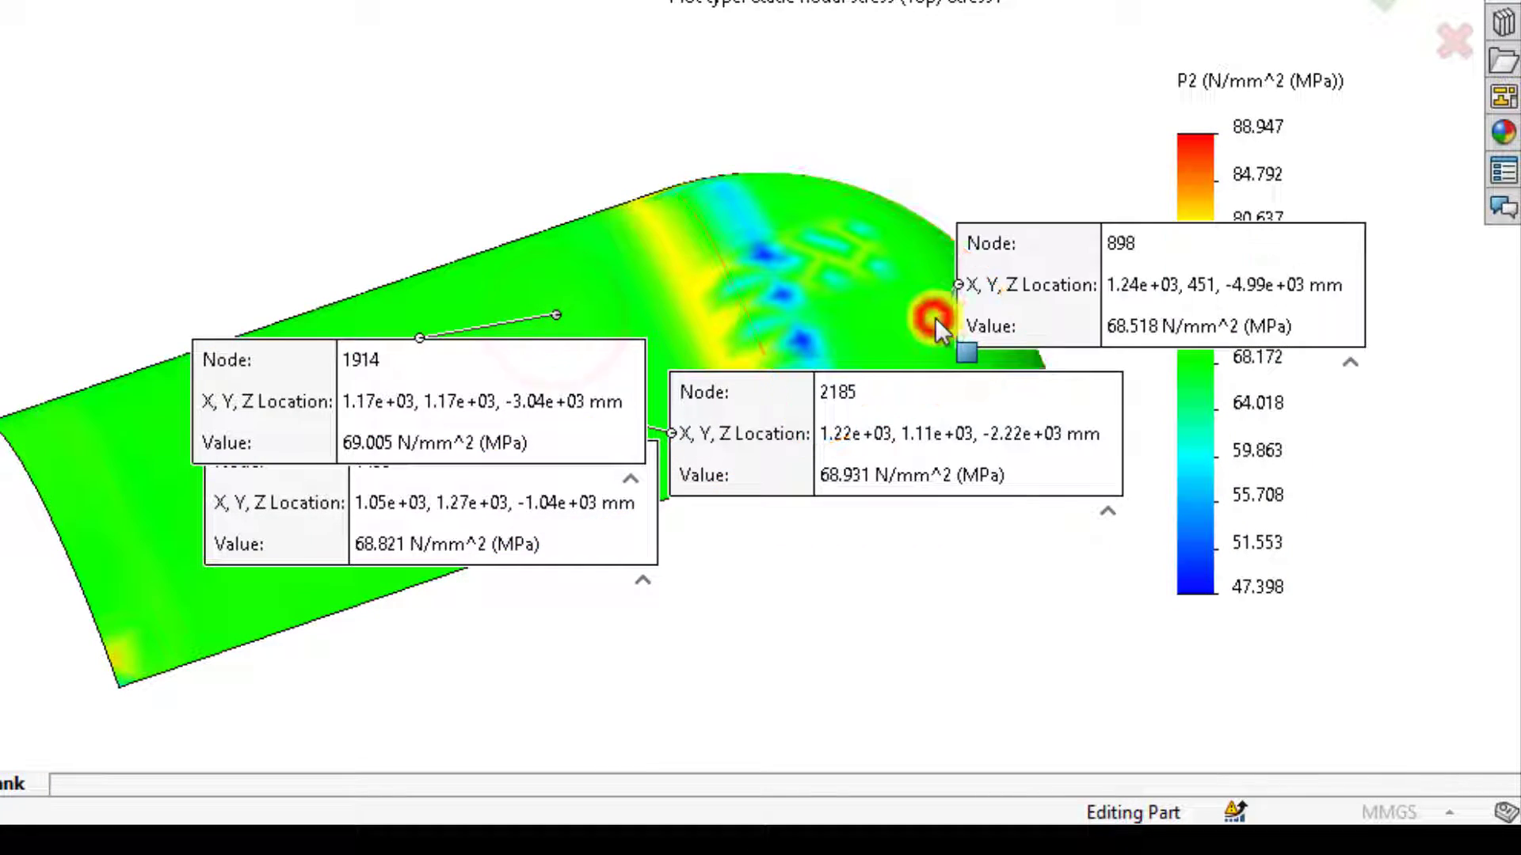
pyautogui.moveTo(1101, 312); pyautogui.dragTo(1149, 136)
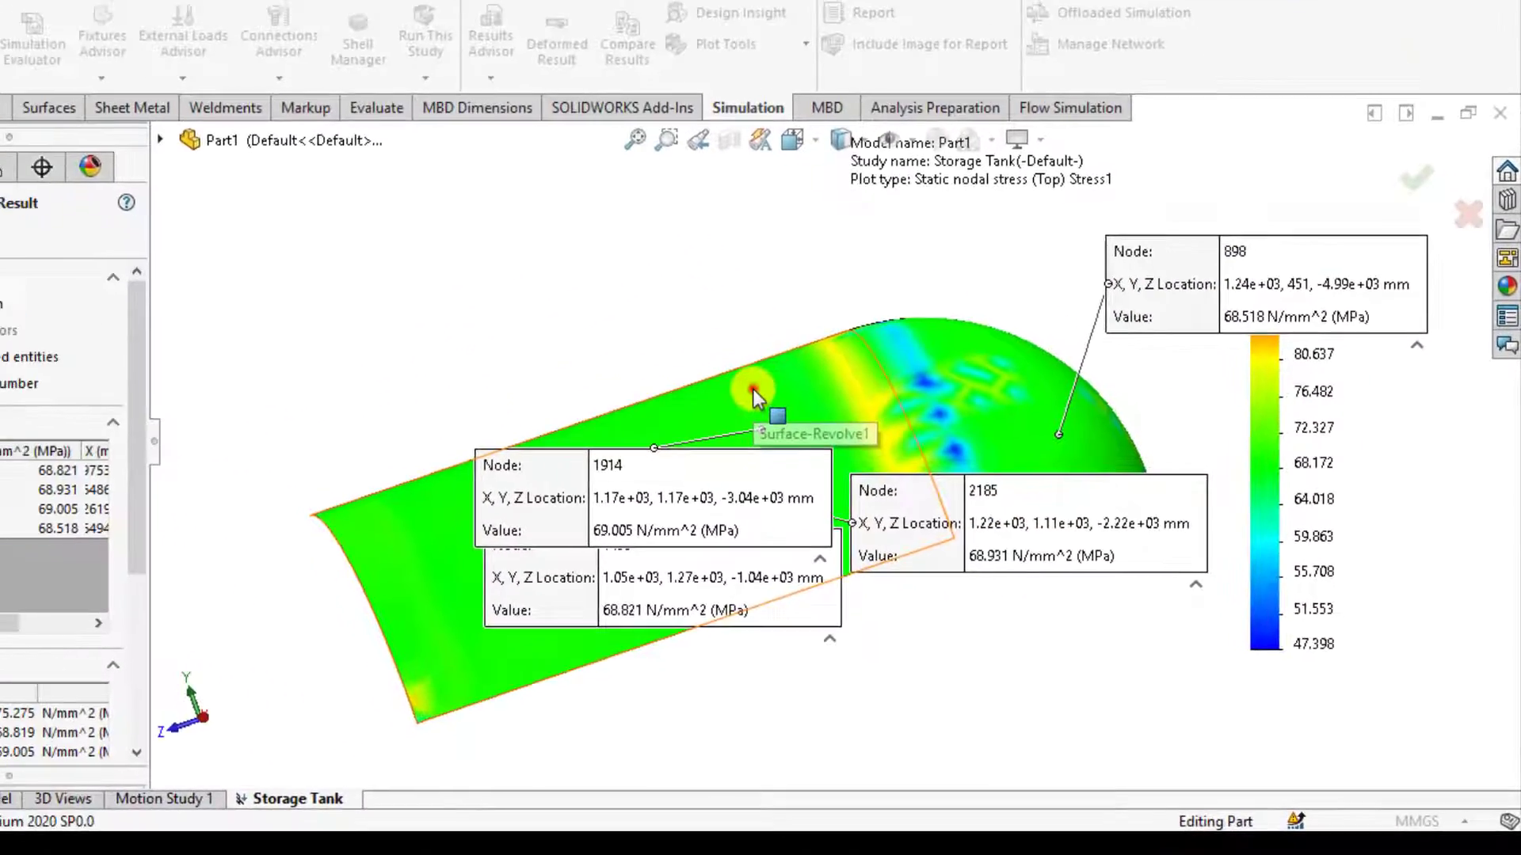
# Step: Probe one more point near the cylindrical wall's upper edge, move the color chart near the tank's open end, and close the probe
pyautogui.click(540, 265)
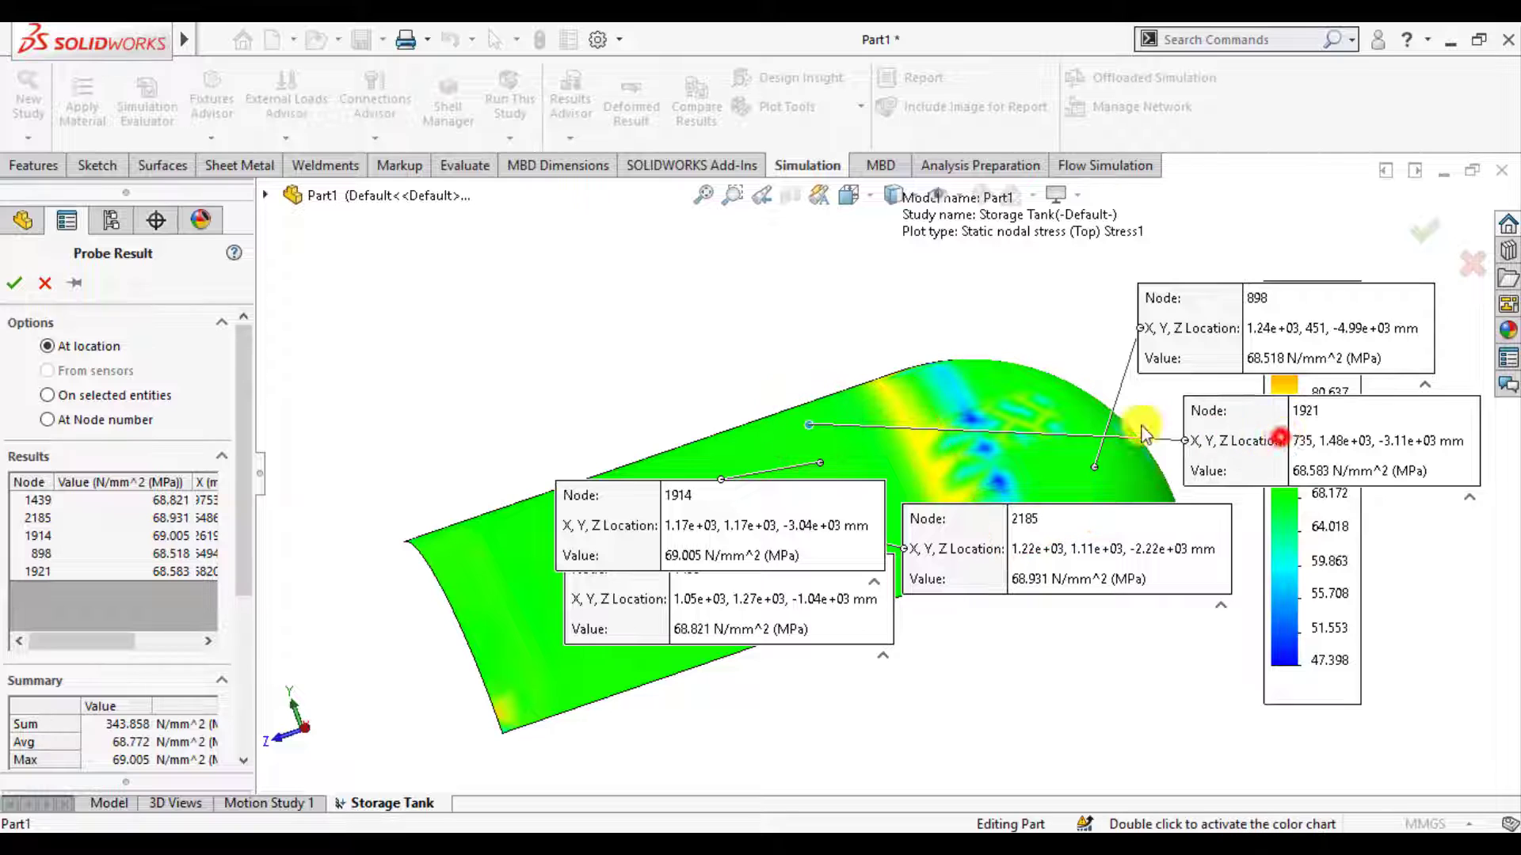
pyautogui.moveTo(1281, 438); pyautogui.dragTo(631, 378)
pyautogui.moveTo(616, 527); pyautogui.dragTo(475, 441)
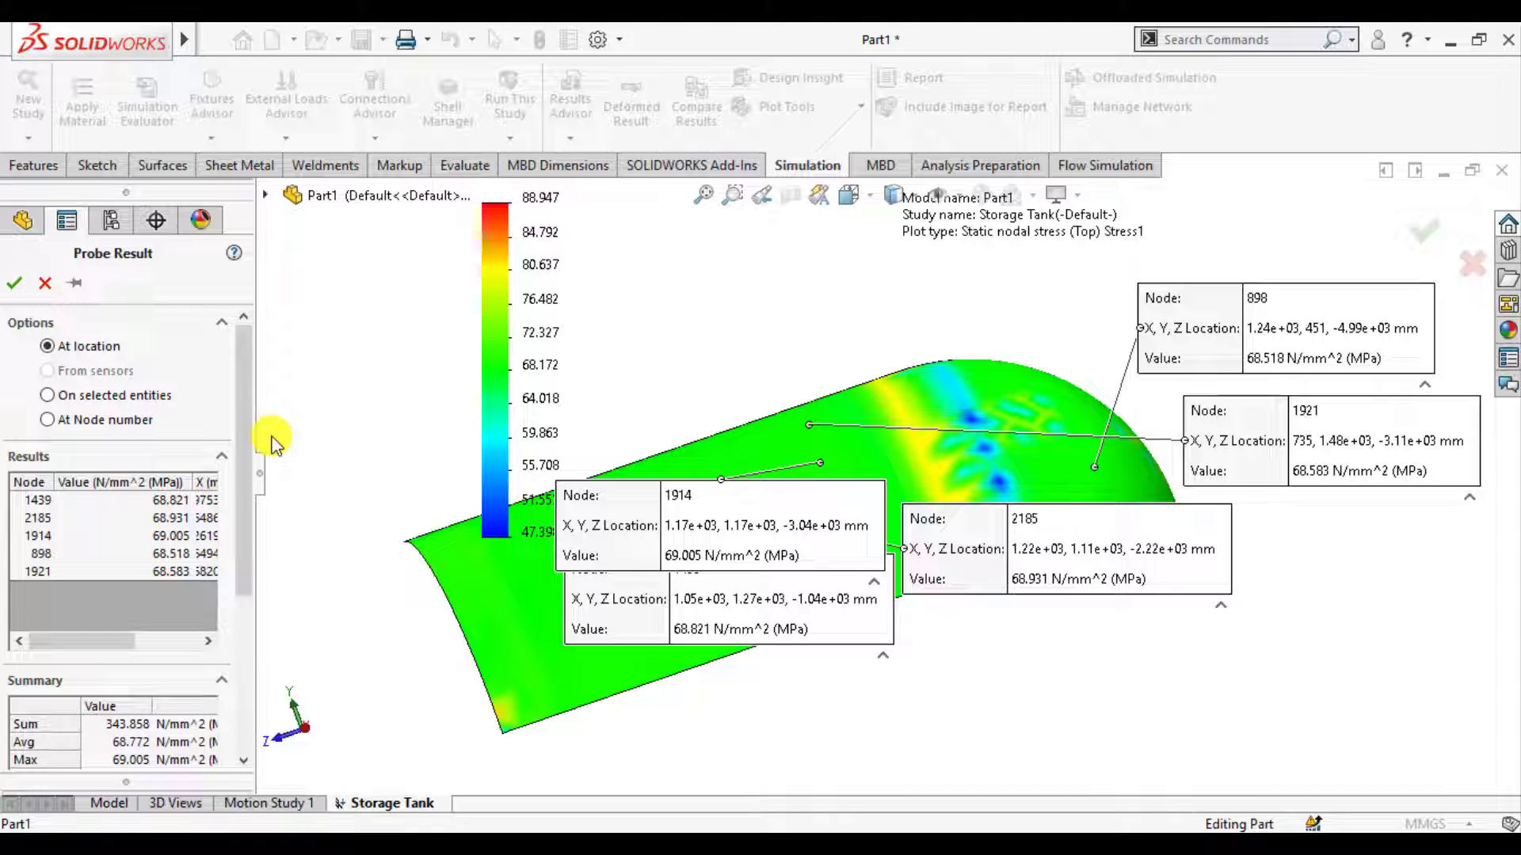
pyautogui.click(16, 284)
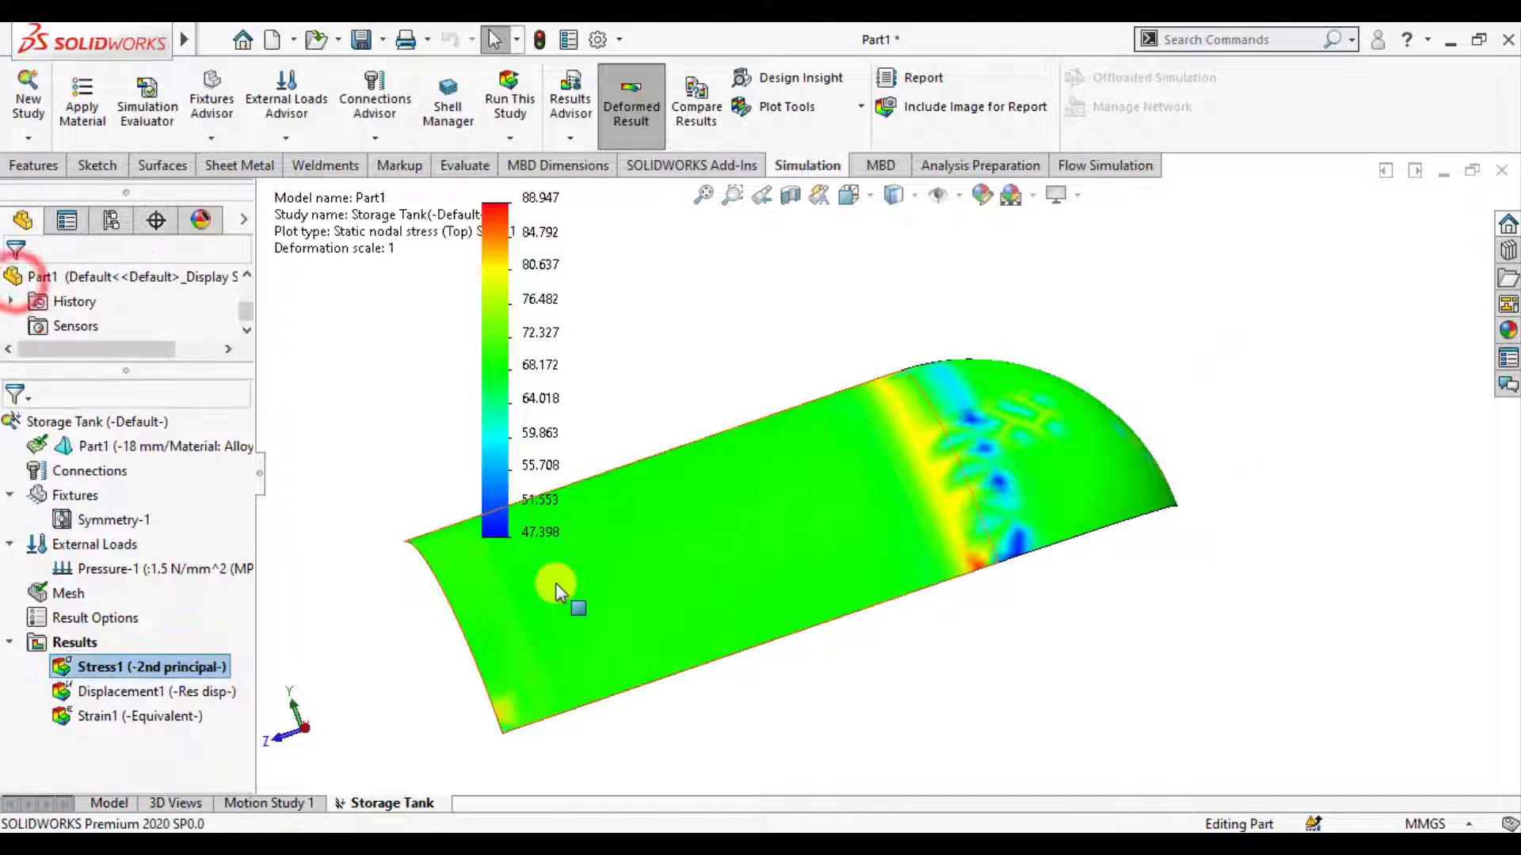